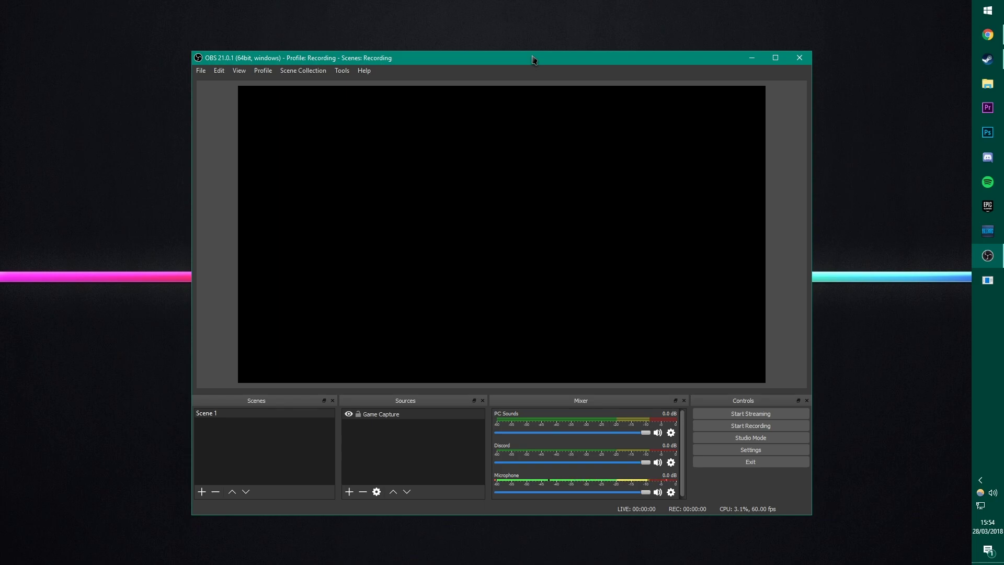
# Bring the OBS project website forward and highlight 'live streaming' and 'video recording' in its tagline
pyautogui.click(987, 34)
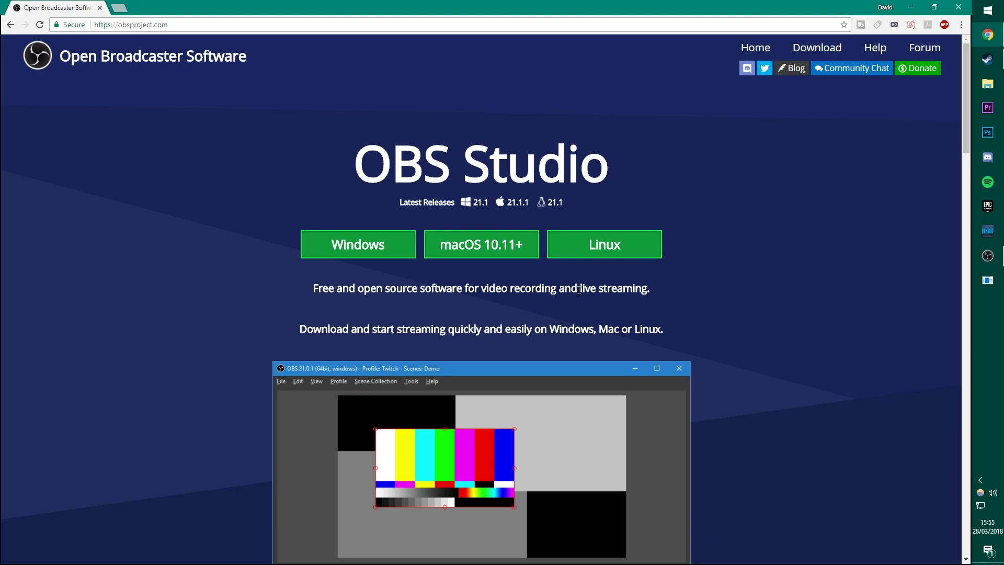
pyautogui.moveTo(579, 288); pyautogui.dragTo(650, 288)
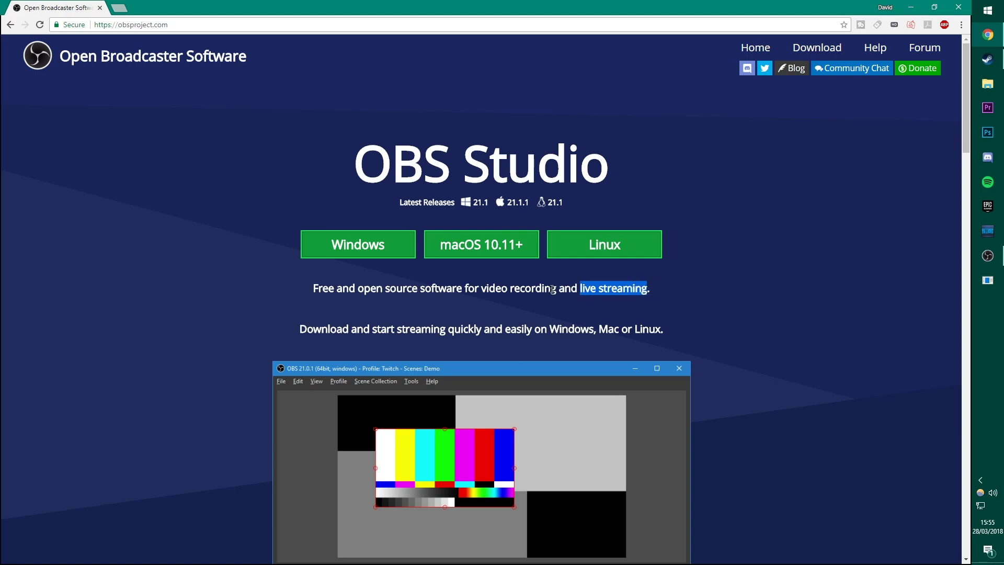
pyautogui.moveTo(556, 289); pyautogui.dragTo(484, 289)
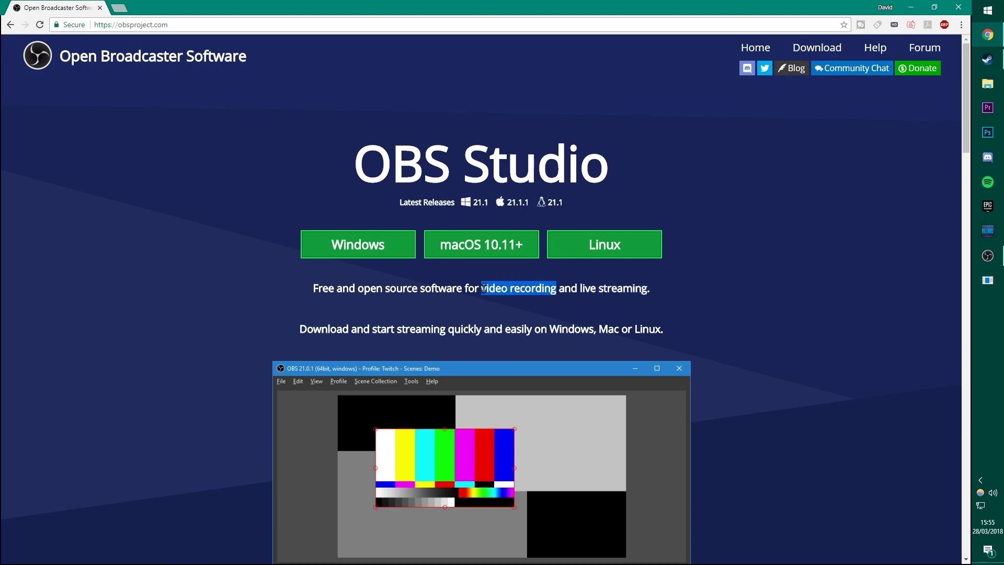
pyautogui.click(494, 314)
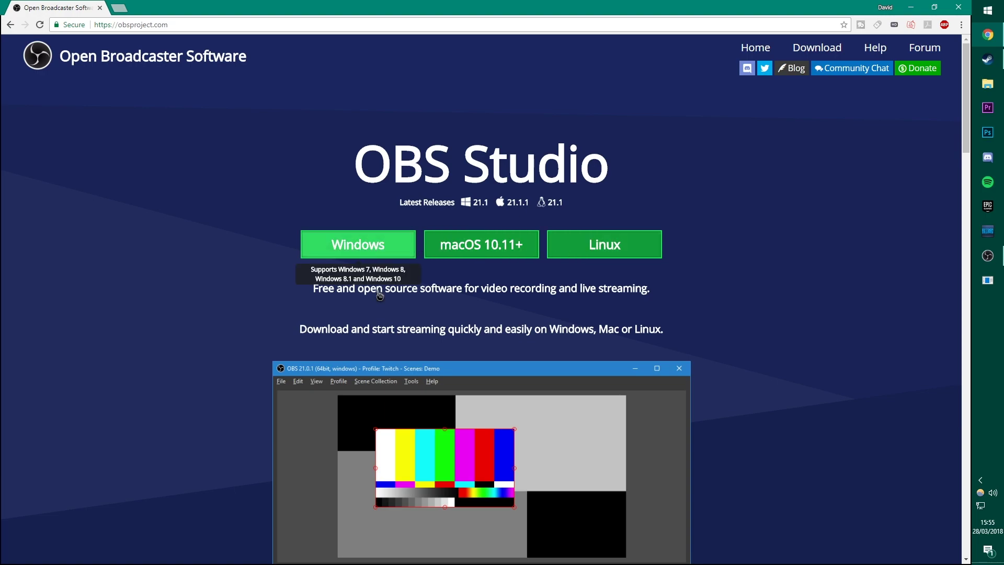
# Download the OBS Studio Windows installer, cancel the duplicate download, and close the downloads bar
pyautogui.click(375, 251)
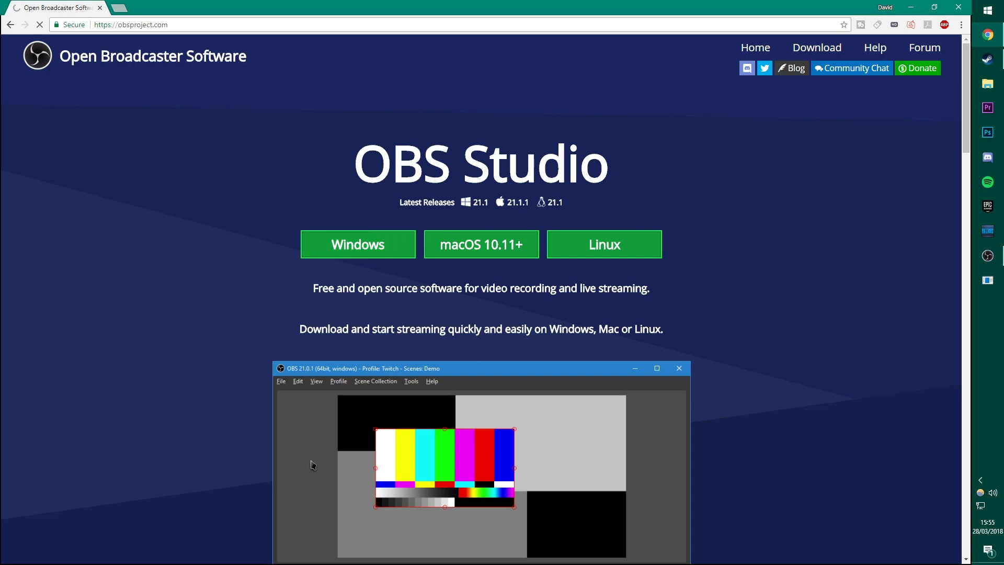
pyautogui.click(228, 551)
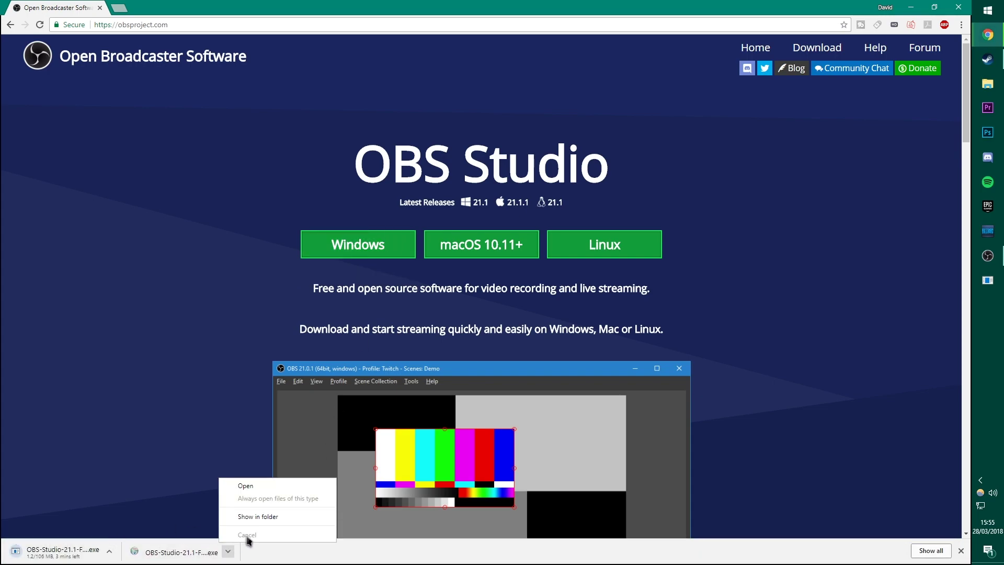
pyautogui.click(228, 551)
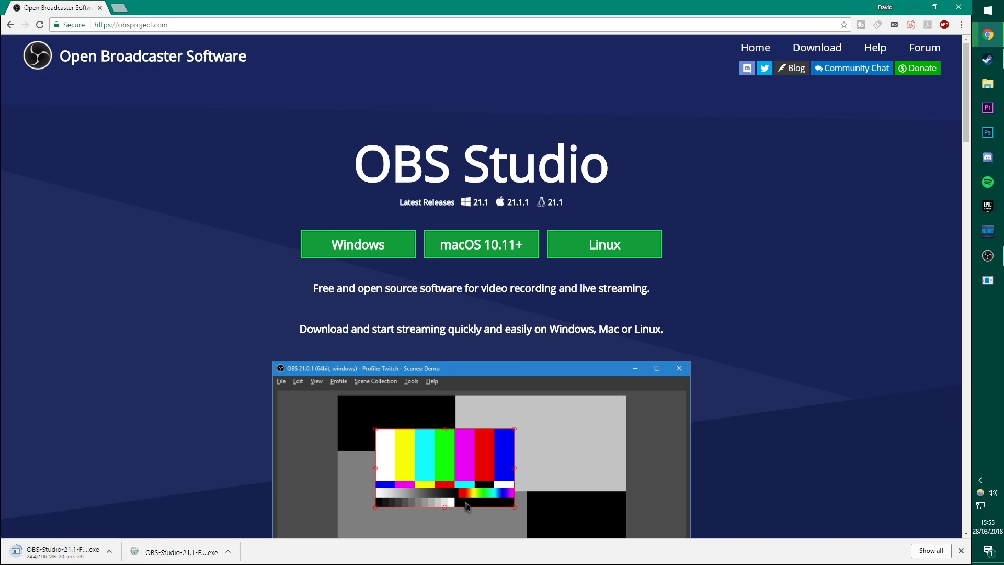
pyautogui.click(109, 557)
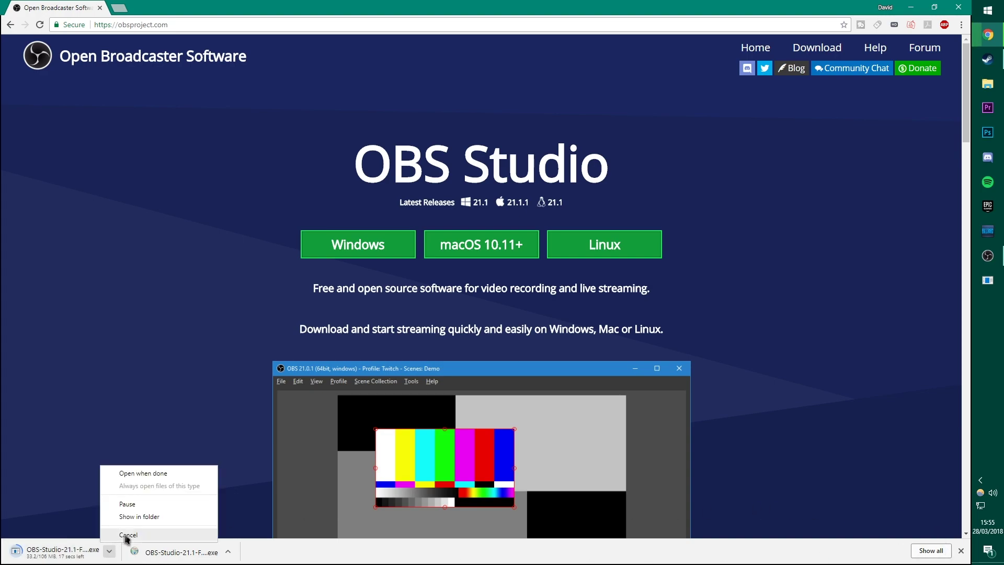
pyautogui.click(961, 550)
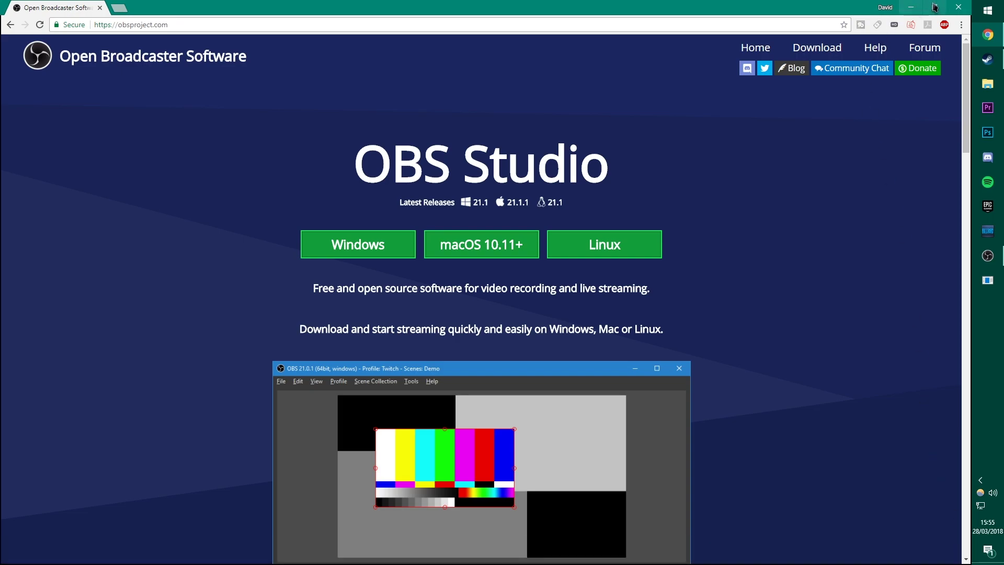
# Minimize Chrome, search the Start menu for 'obs', then clear the search
pyautogui.click(910, 8)
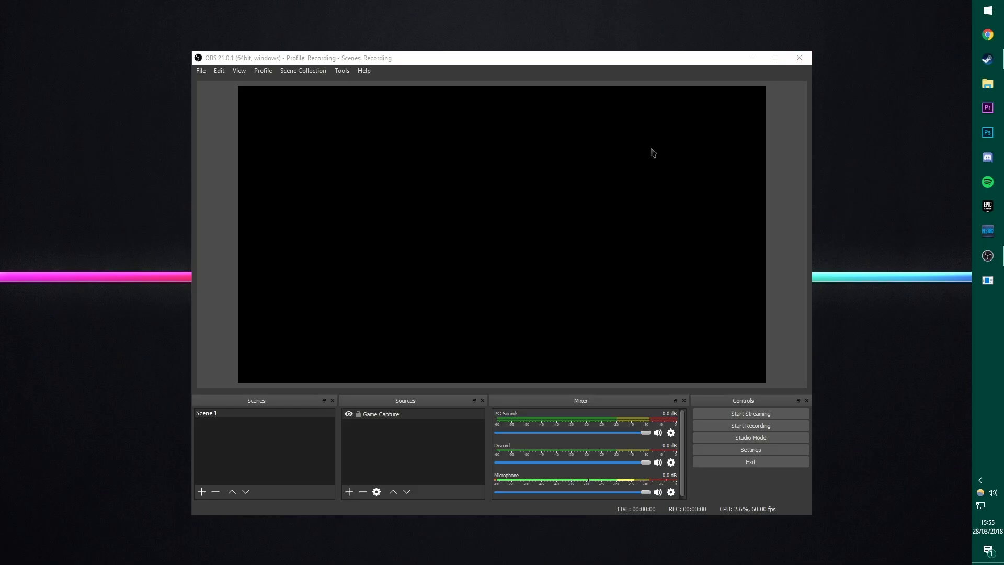
pyautogui.click(988, 10)
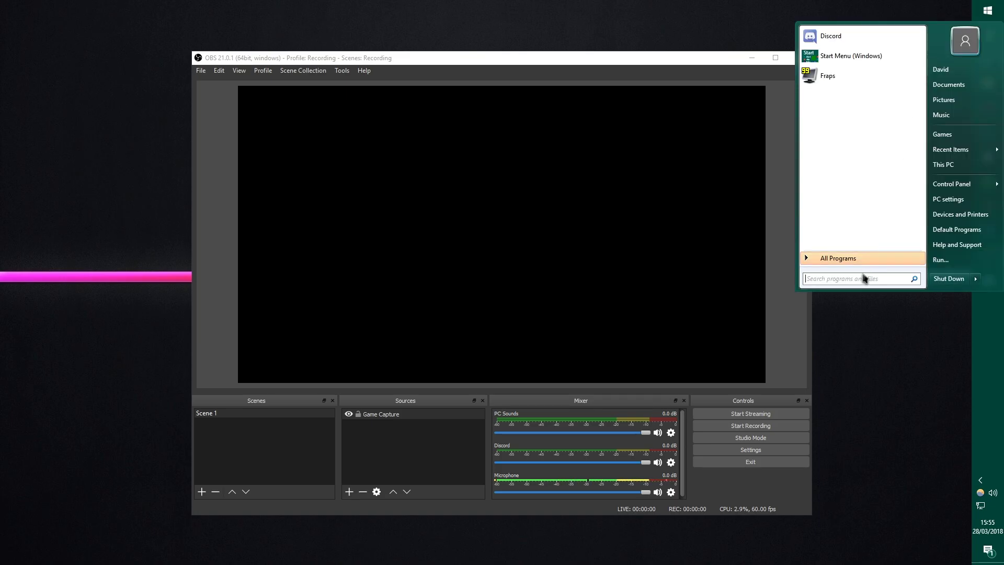
pyautogui.write('obs')
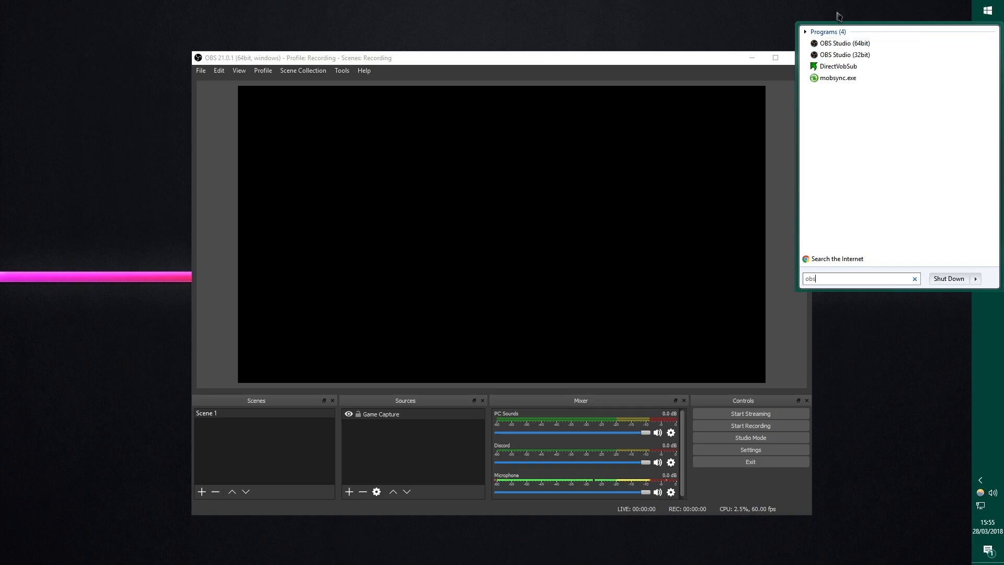
pyautogui.click(988, 14)
pyautogui.click(989, 15)
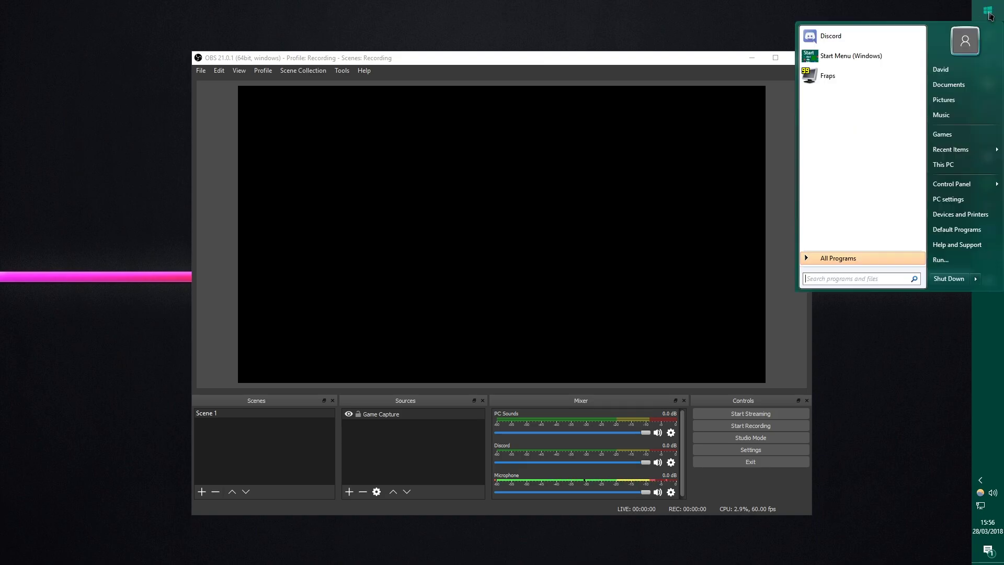
# View This PC's system properties, a 64-bit Windows 10 Home machine, then close them
pyautogui.rightClick(951, 166)
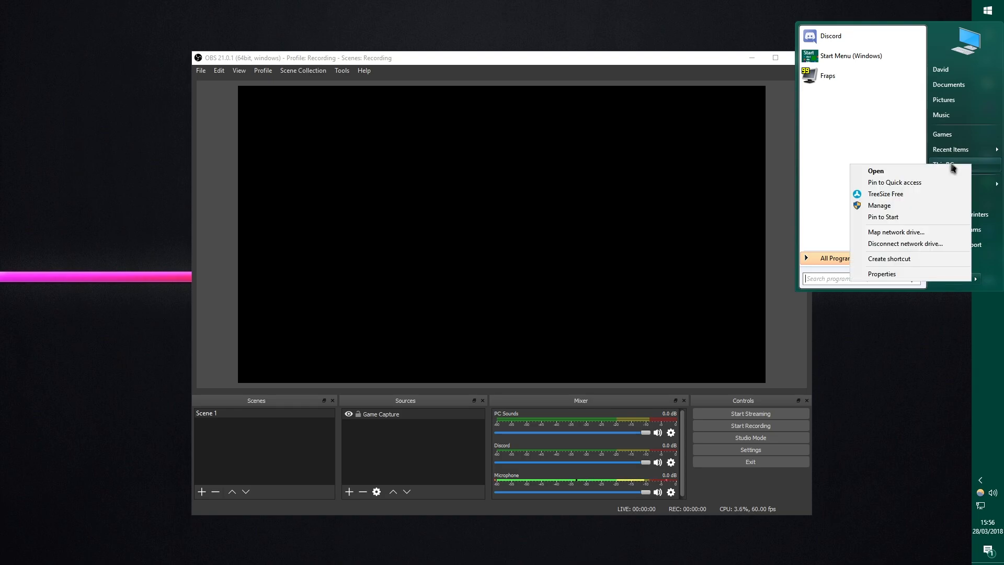
pyautogui.click(883, 274)
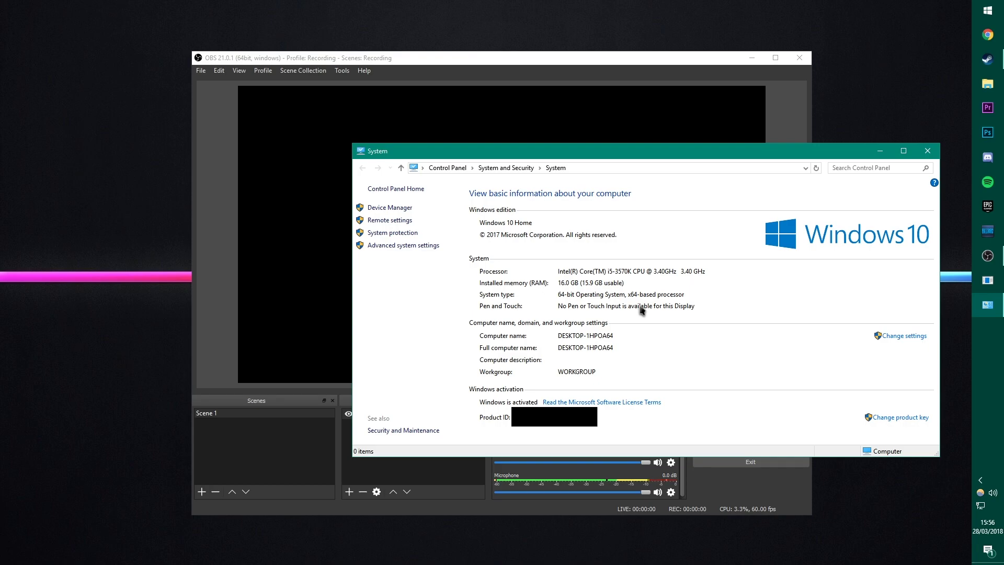
pyautogui.click(926, 151)
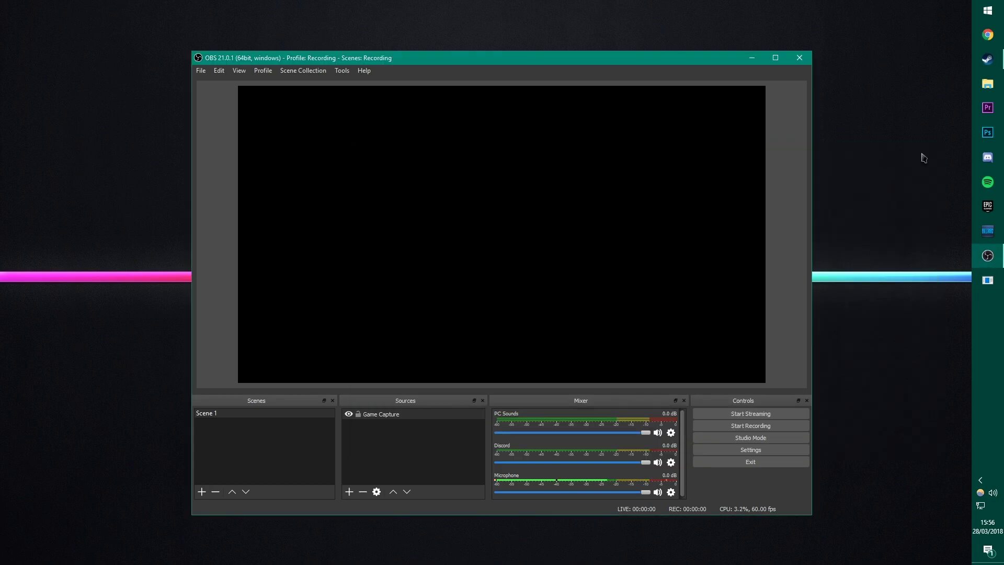
# Search Start for 'obs' and open the 64-bit OBS Studio file location
pyautogui.click(987, 11)
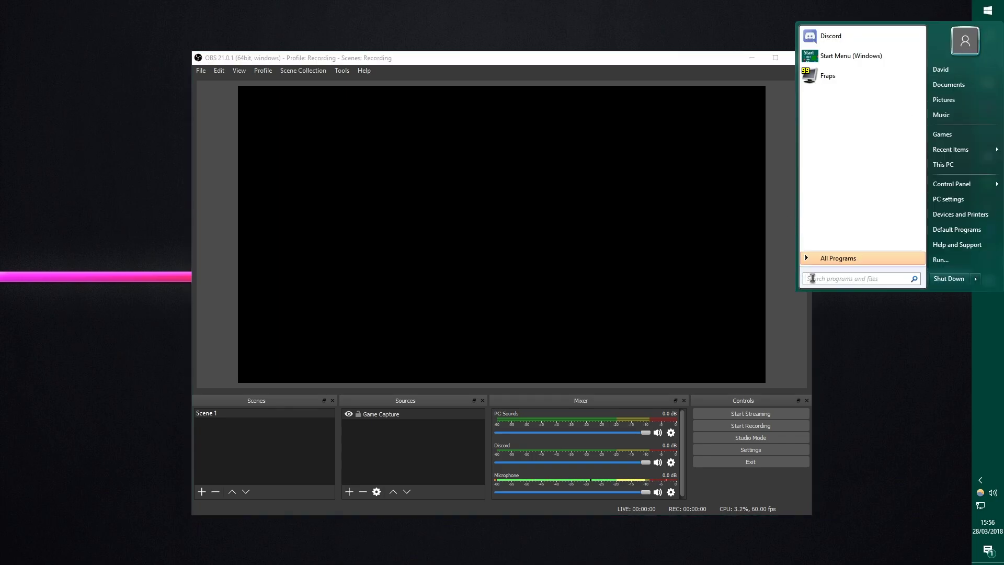
pyautogui.write('obs')
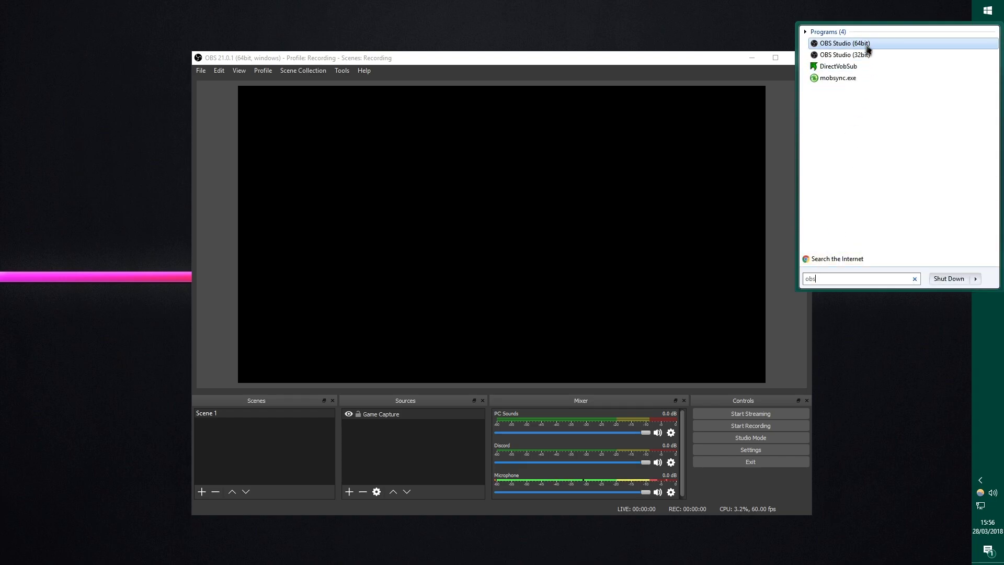
pyautogui.rightClick(839, 44)
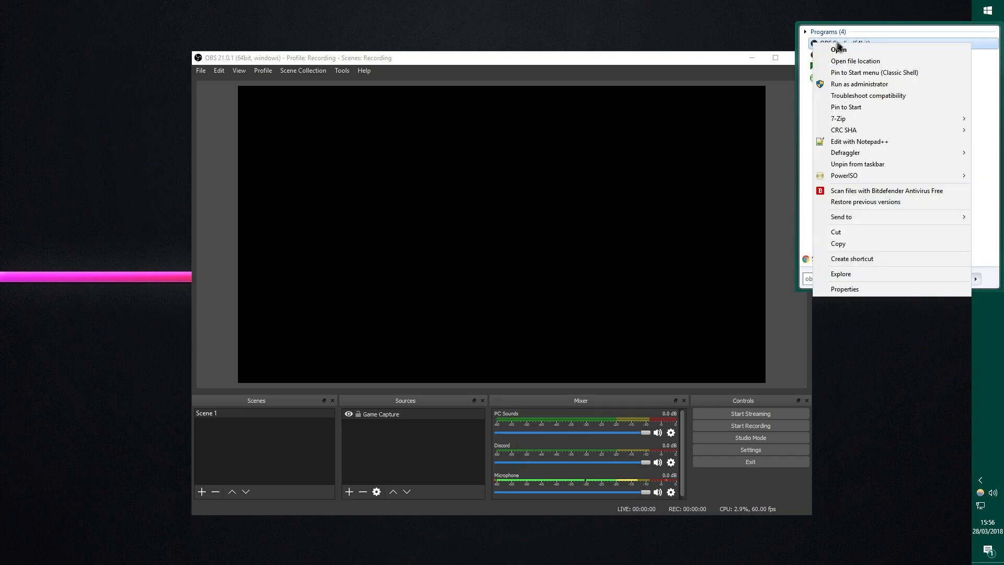
pyautogui.click(837, 62)
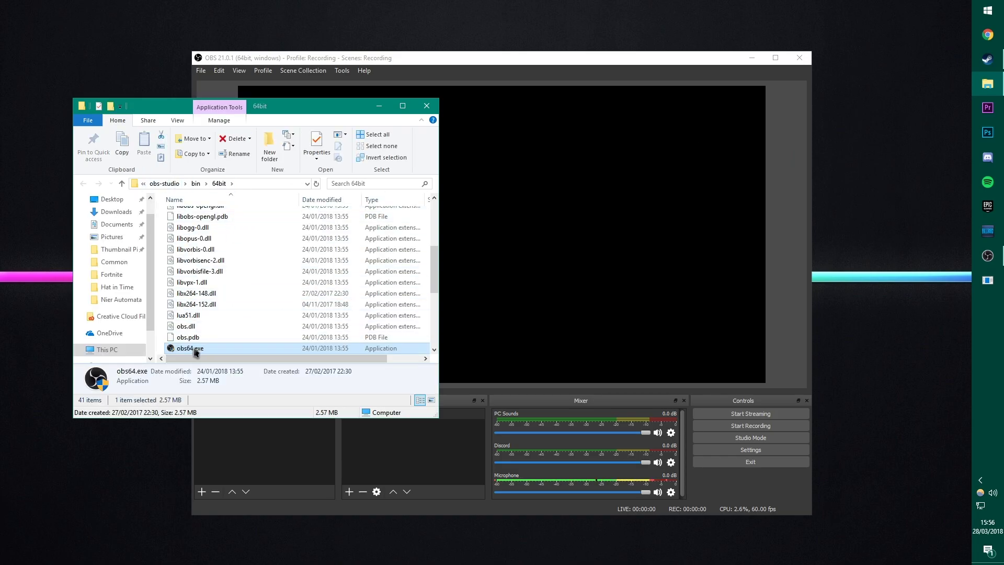
# Set obs64.exe to Windows 7 compatibility mode and apply it
pyautogui.rightClick(196, 349)
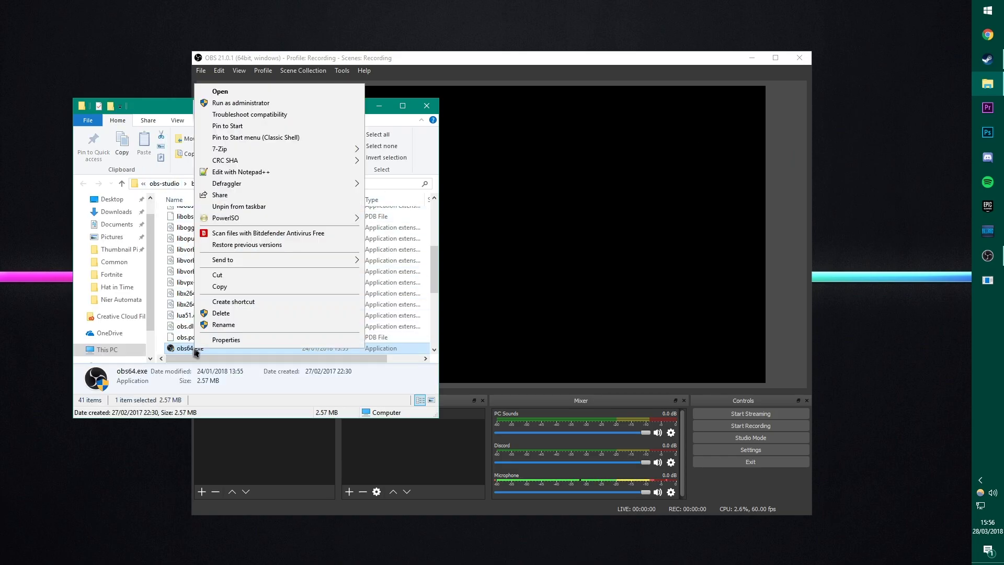
pyautogui.click(224, 340)
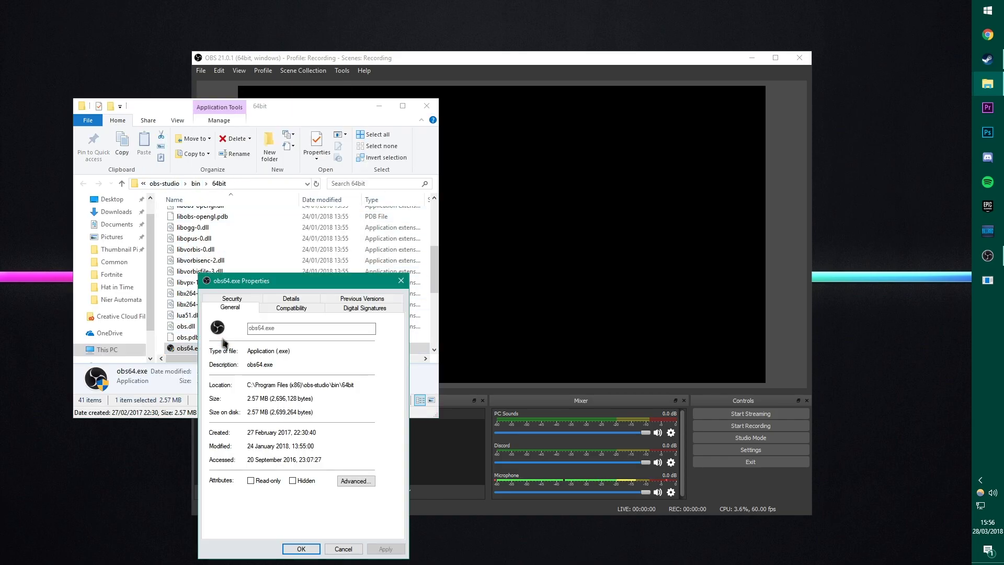
pyautogui.click(291, 308)
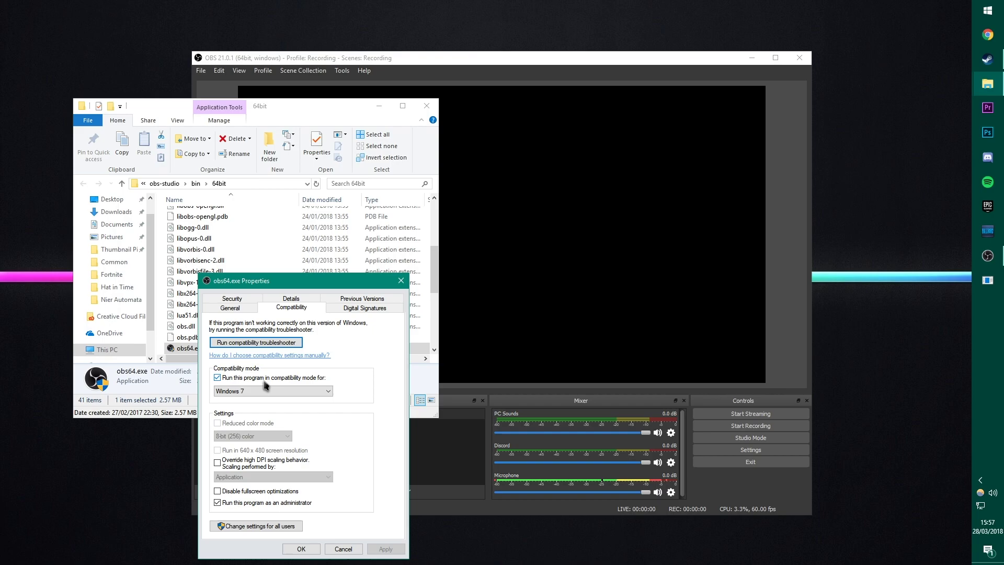
pyautogui.click(252, 392)
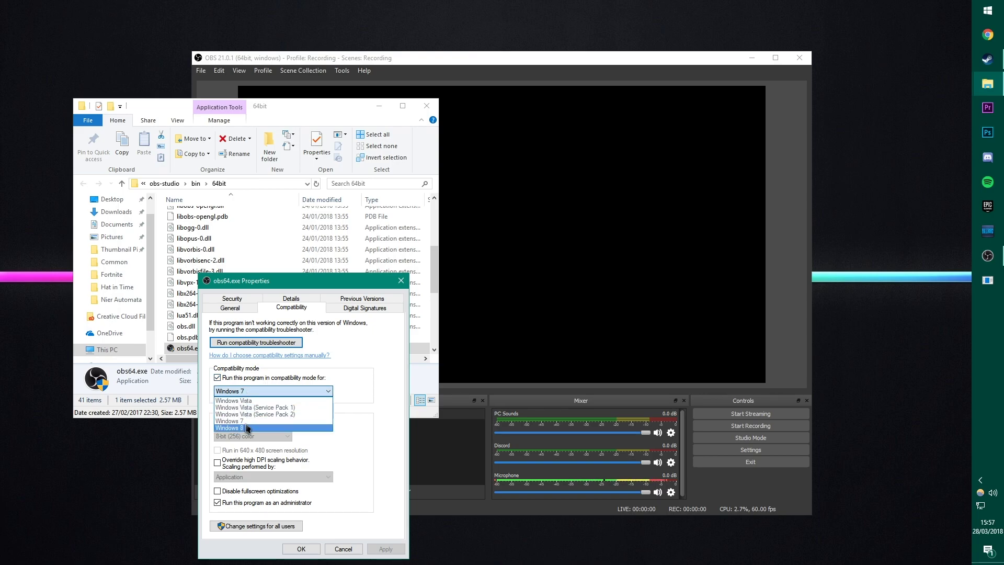
pyautogui.click(244, 410)
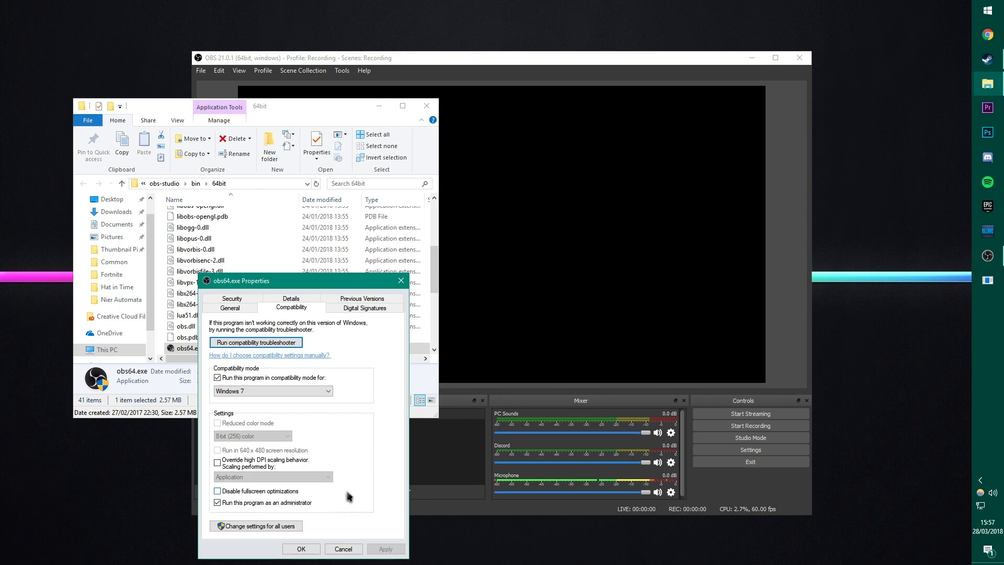
pyautogui.click(302, 549)
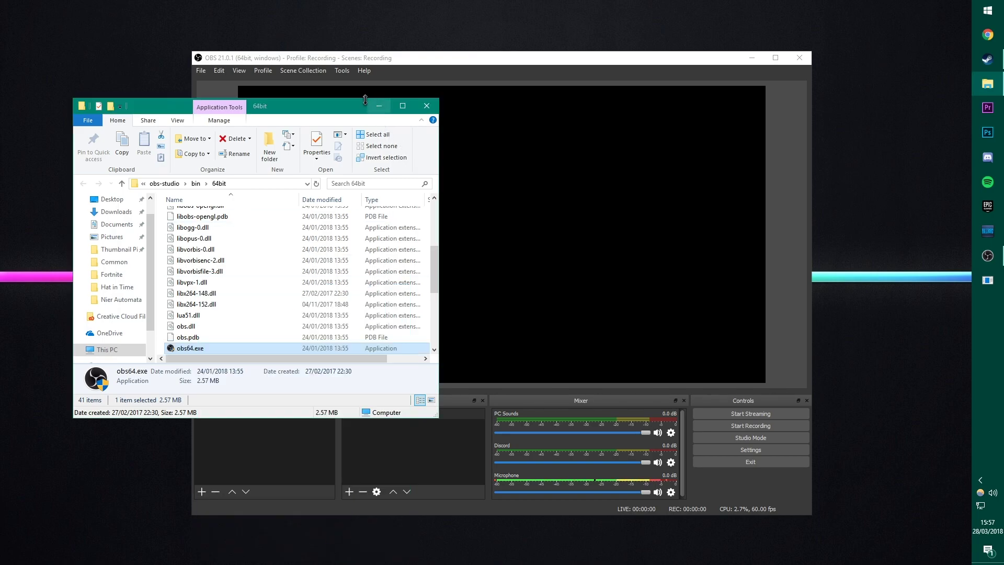
# Close the OBS program folder window to return to OBS Studio
pyautogui.click(425, 107)
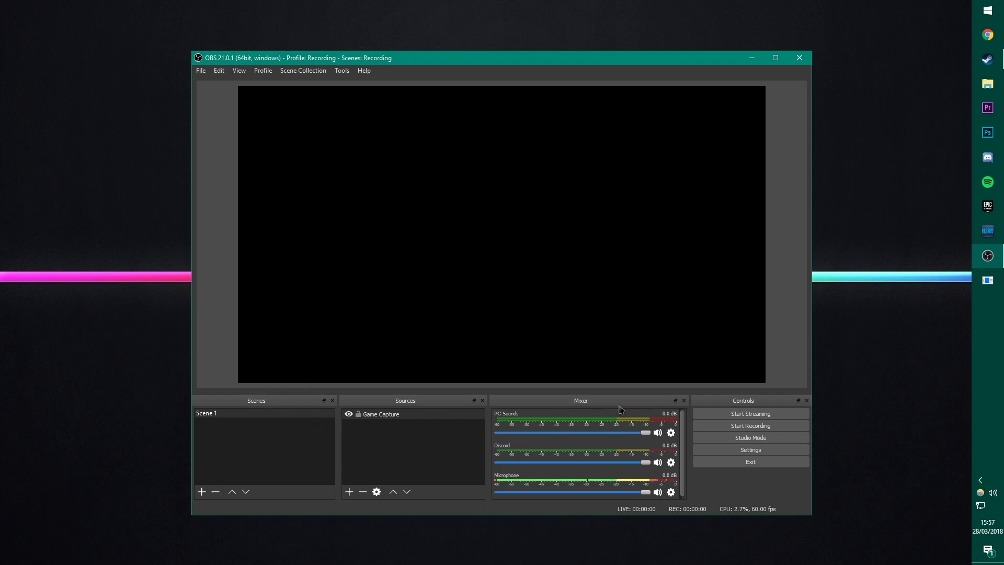
# Remove the existing Game Capture source from Scene 1
pyautogui.click(238, 413)
pyautogui.rightClick(412, 415)
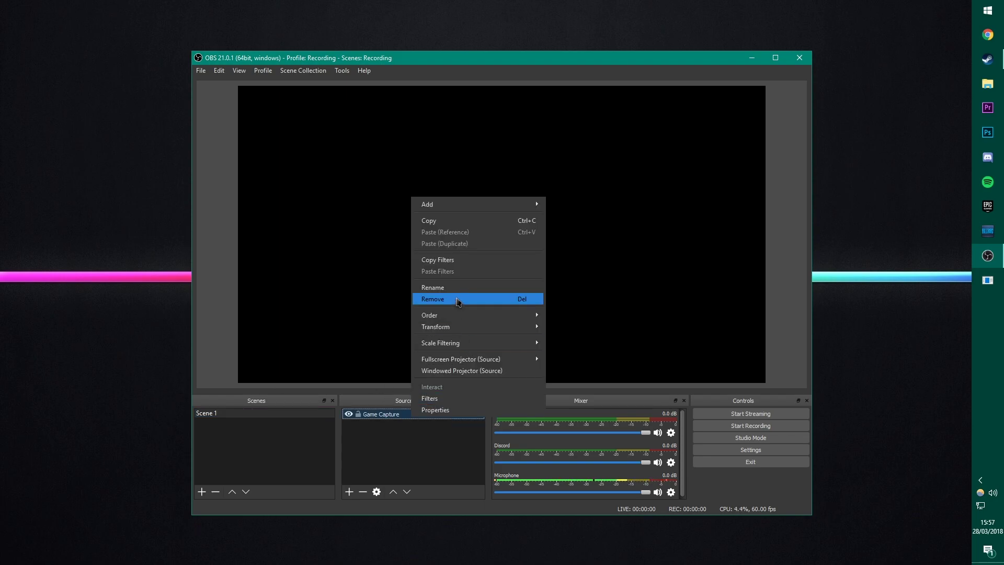
pyautogui.click(458, 300)
pyautogui.click(543, 301)
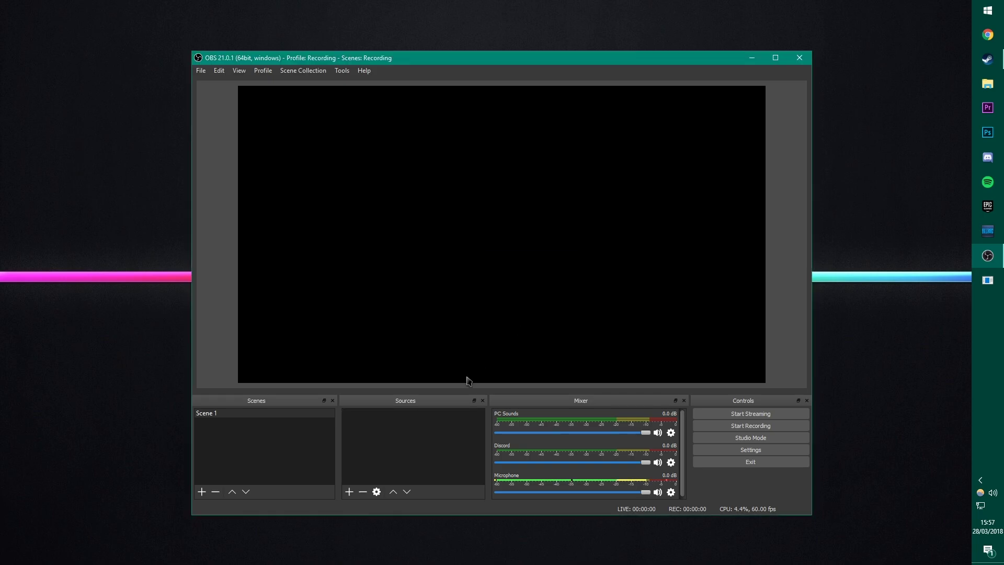
# Rename Scene 1 to 'Tutorial Scene'
pyautogui.click(243, 416)
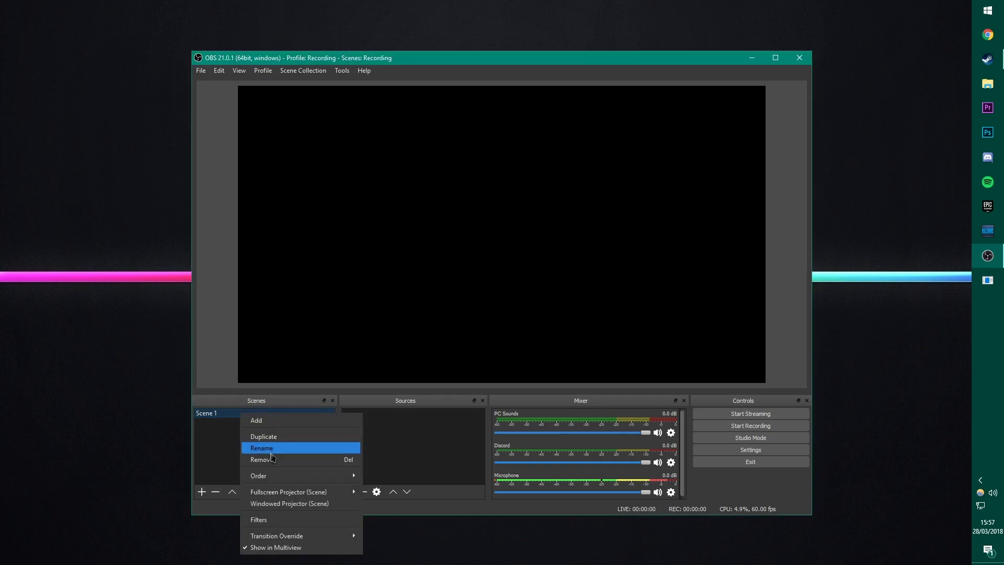
pyautogui.click(271, 451)
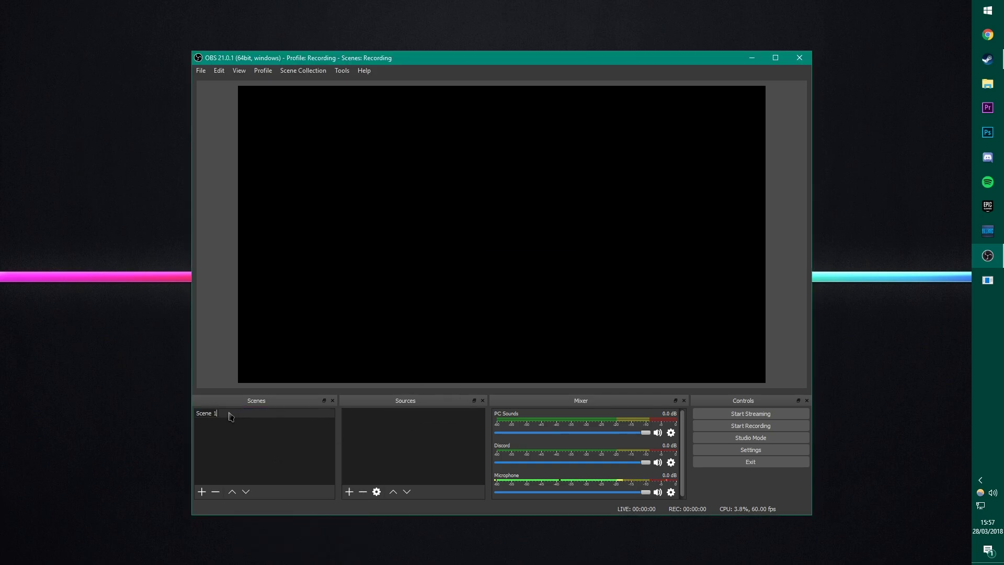
pyautogui.write('Tutorial Scene')
pyautogui.press('Return')
# Add a Game Capture source with the default name 'Game Capture' to Tutorial Scene
pyautogui.rightClick(380, 423)
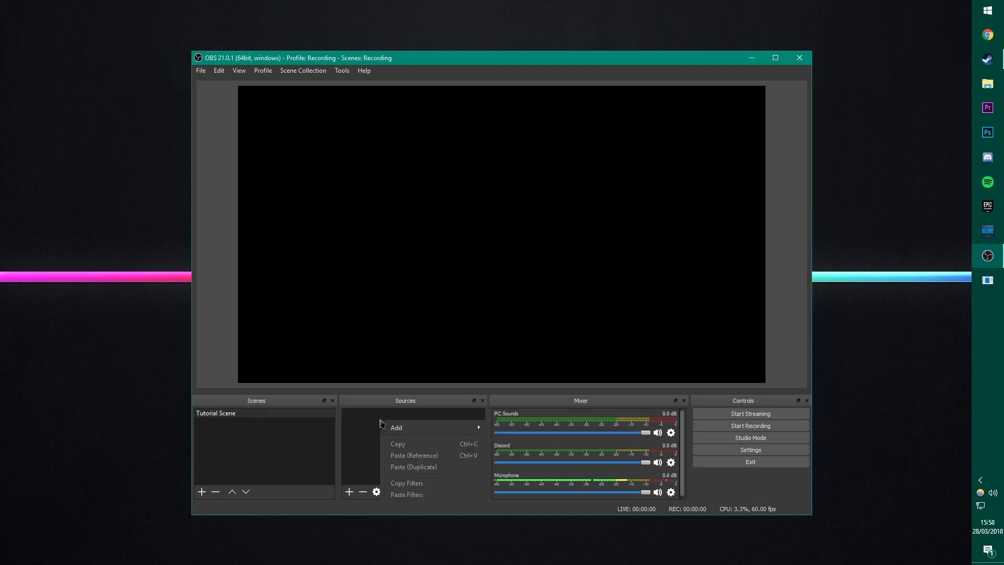
pyautogui.moveTo(415, 429)
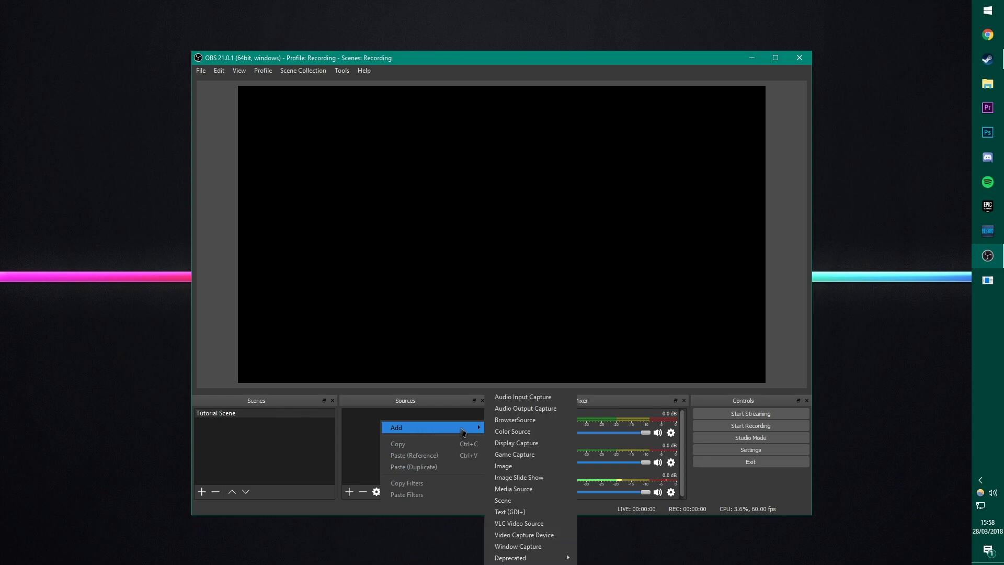
pyautogui.click(505, 455)
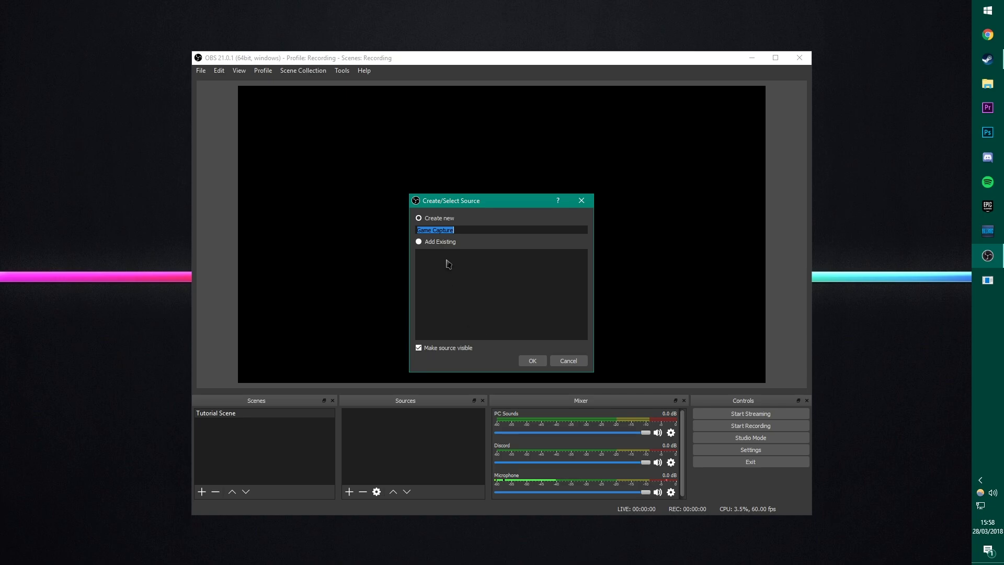
pyautogui.click(532, 361)
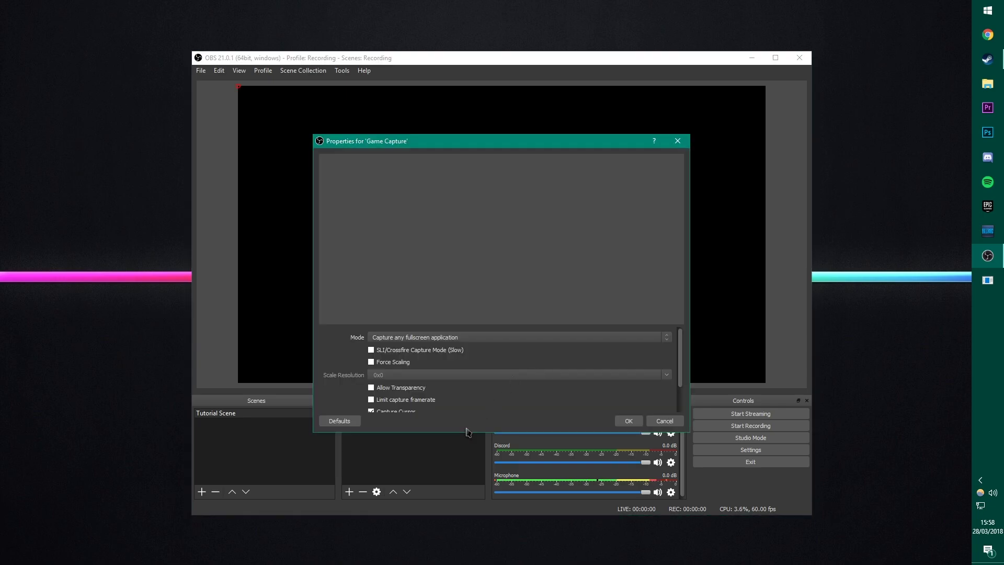
# Set the Game Capture mode to 'Capture specific window' and save its properties
pyautogui.click(397, 341)
pyautogui.click(404, 348)
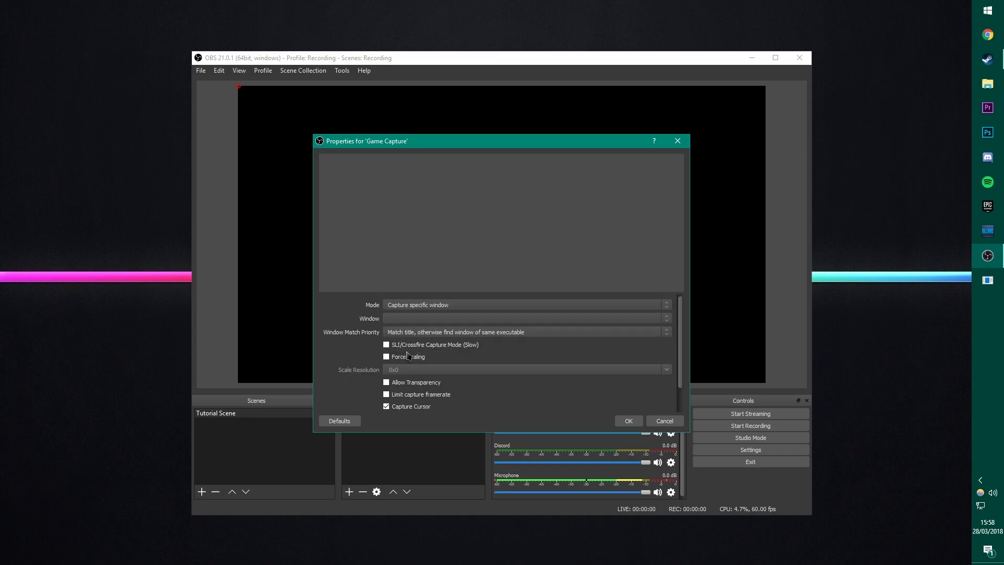
pyautogui.click(396, 320)
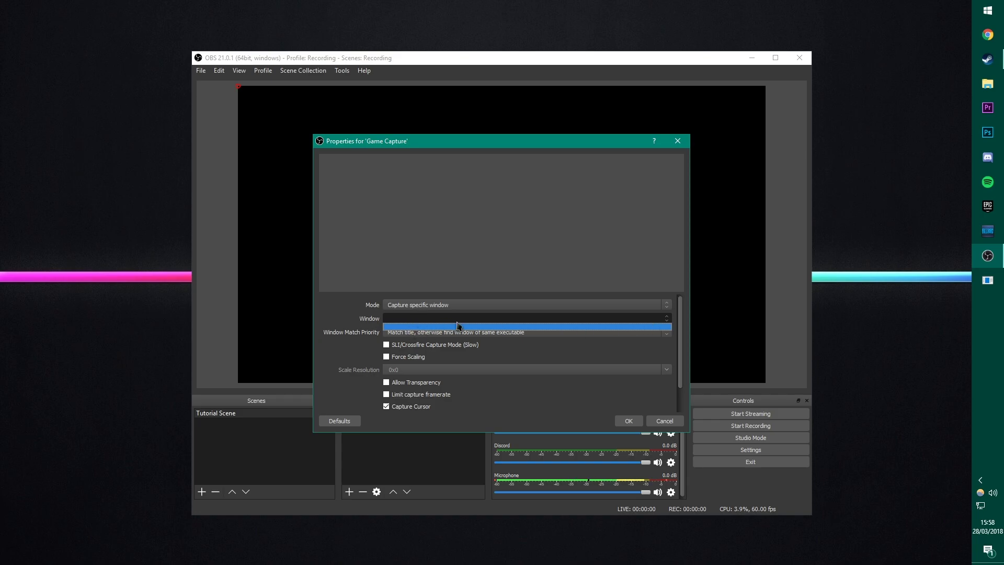
pyautogui.click(426, 326)
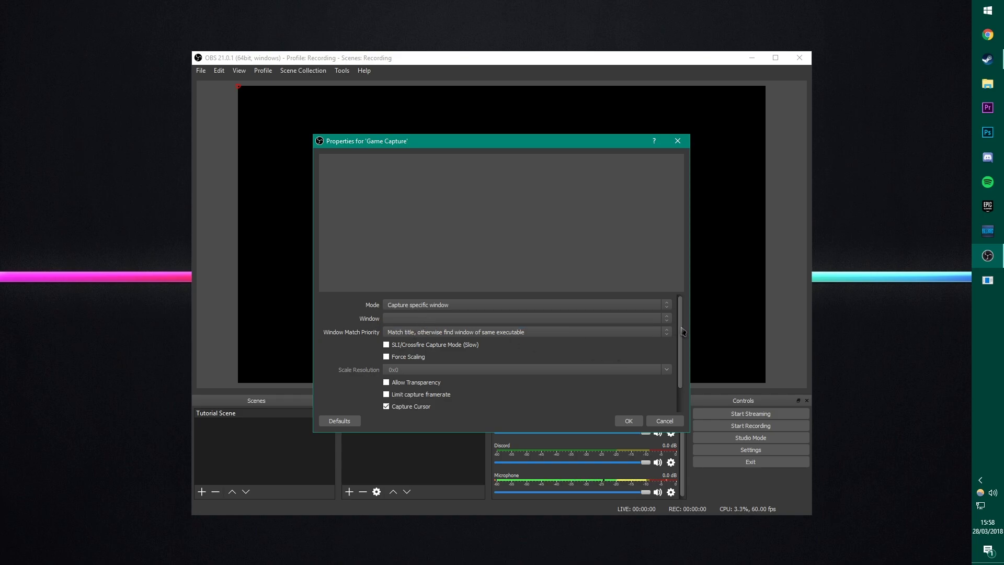
pyautogui.moveTo(679, 333); pyautogui.dragTo(680, 354)
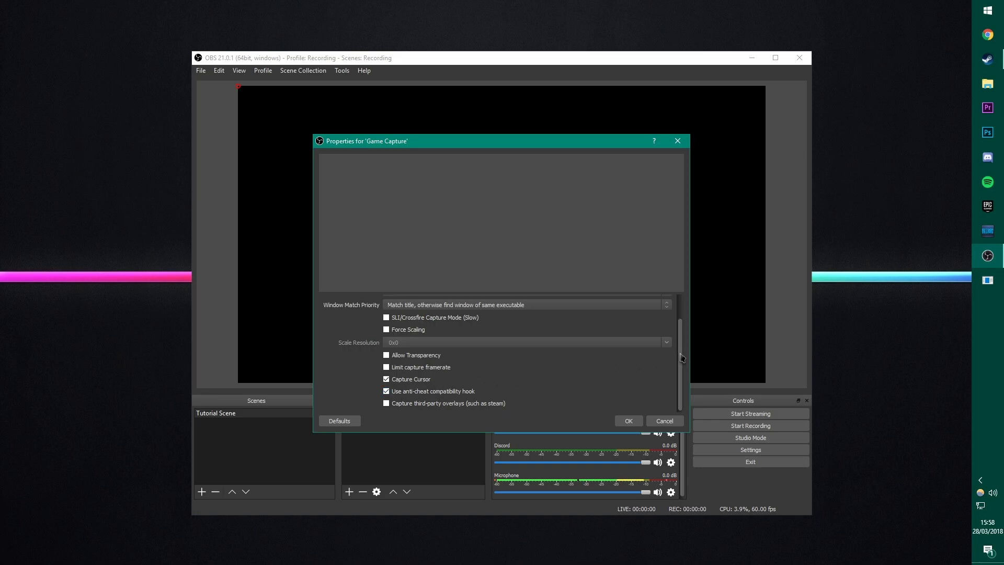
pyautogui.scroll(1, 681, 359)
pyautogui.click(628, 420)
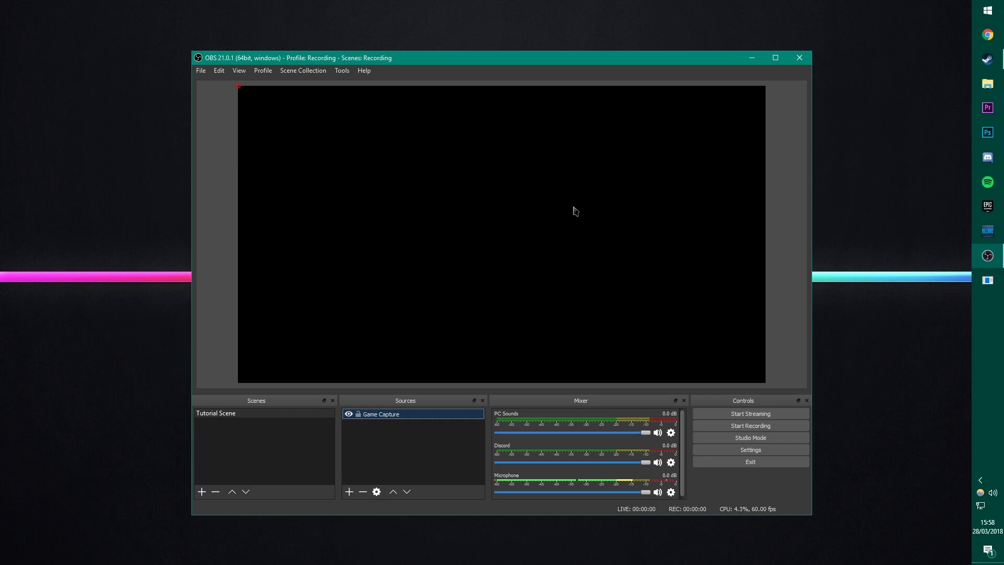
# In OBS Settings, keep the Dark theme, then move through Stream to the Output page
pyautogui.click(725, 450)
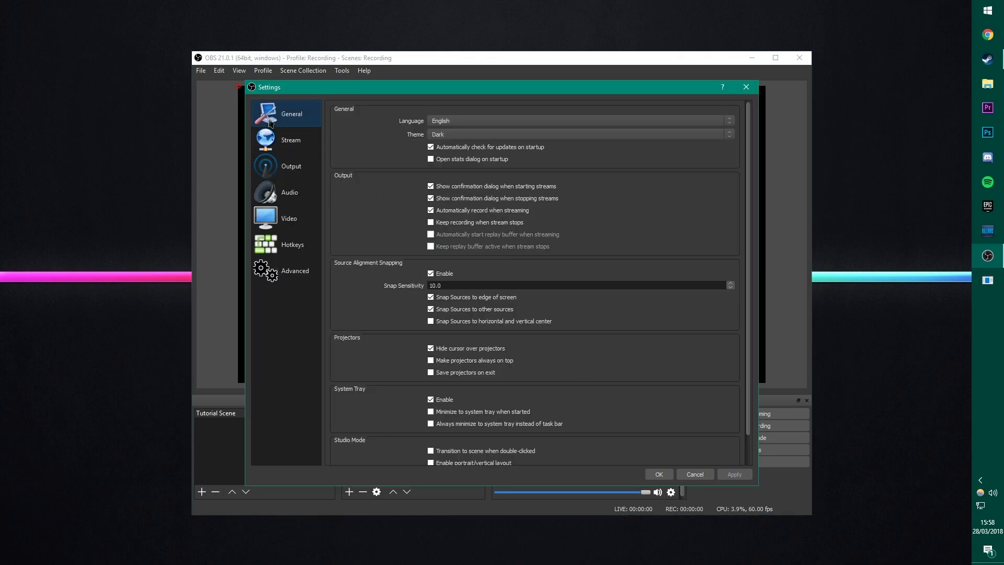
pyautogui.scroll(-1, 748, 404)
pyautogui.scroll(1, 749, 403)
pyautogui.click(442, 137)
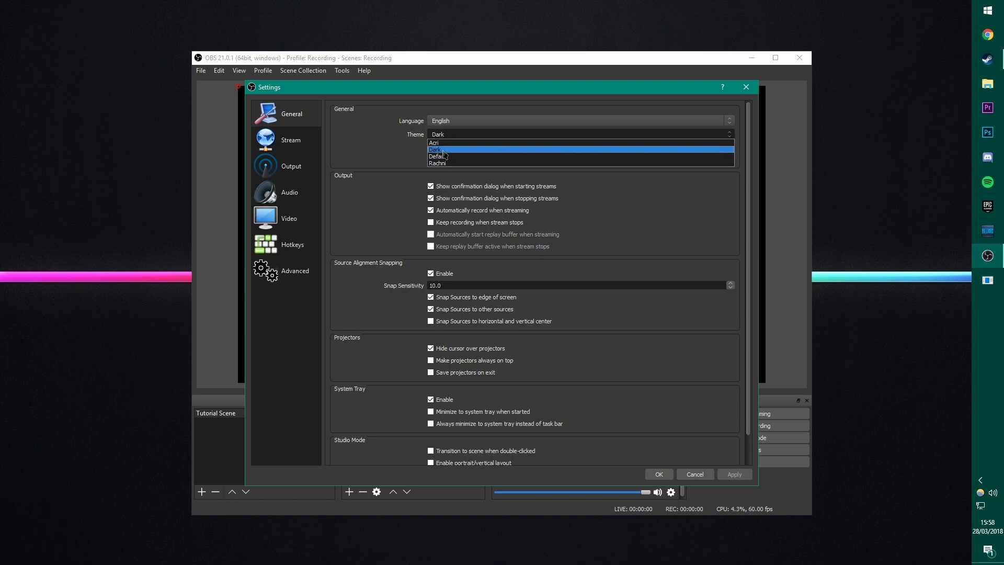
pyautogui.click(442, 150)
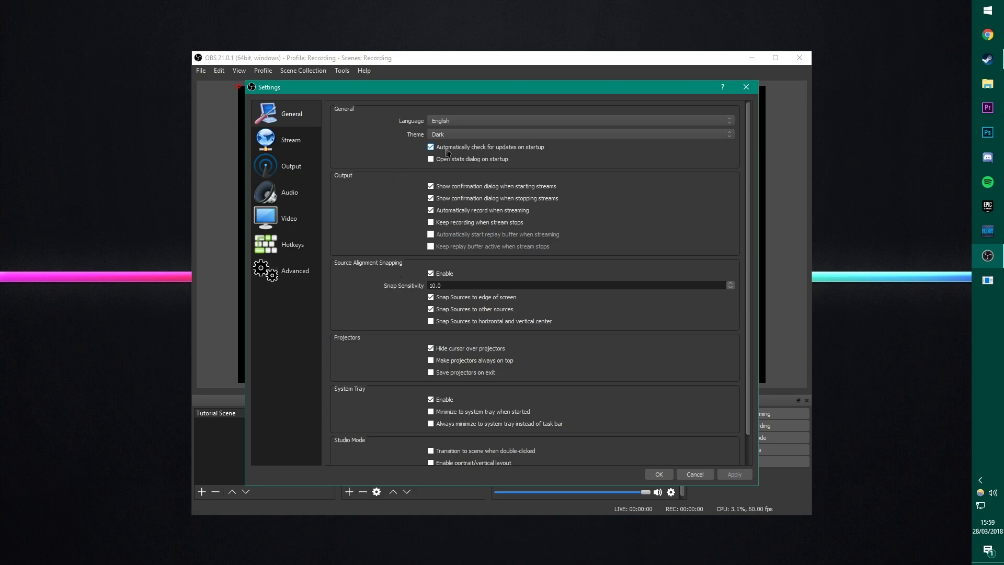
pyautogui.click(314, 141)
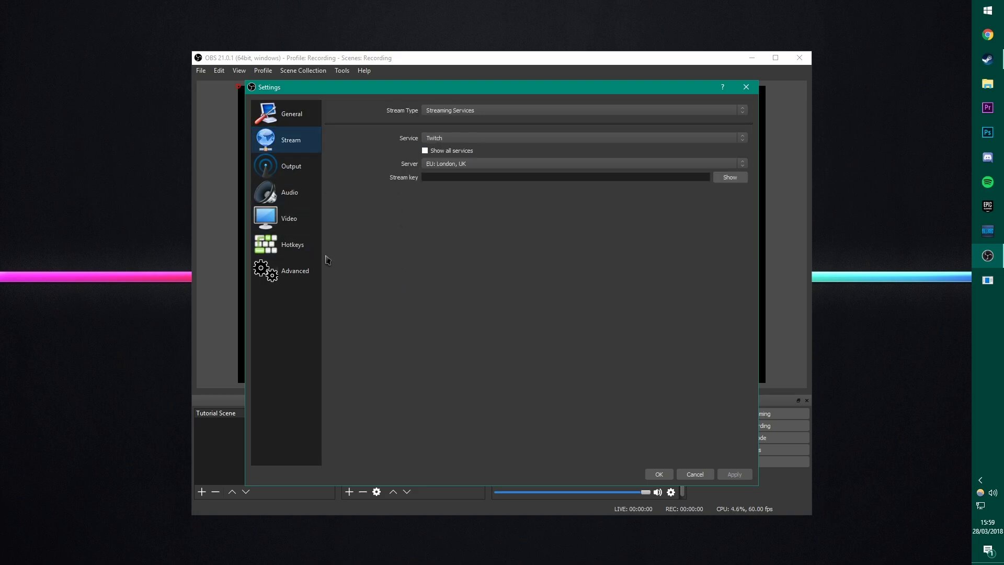
pyautogui.click(285, 170)
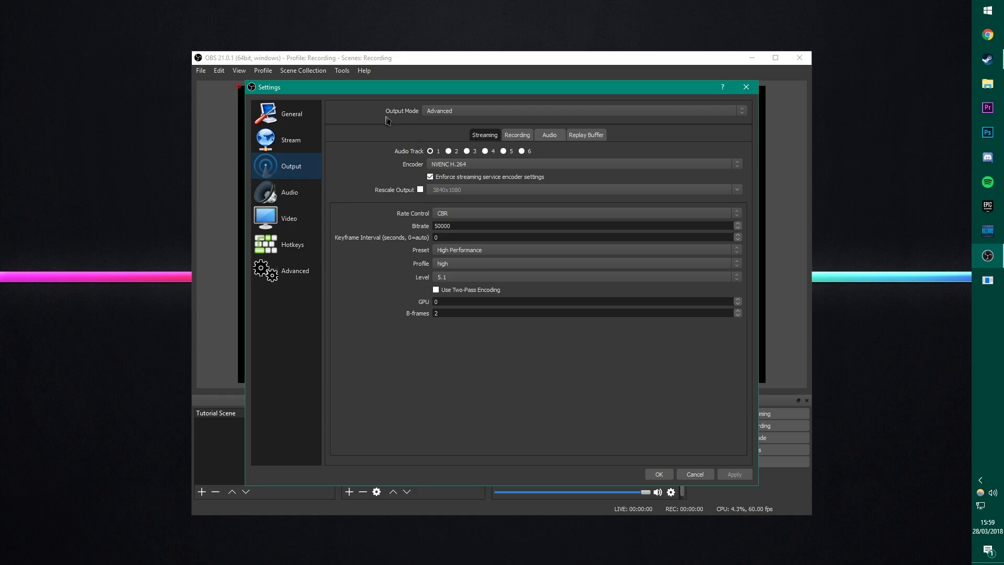
# Switch Output Mode to Simple and back to Advanced, keeping recording Type on Standard
pyautogui.click(463, 113)
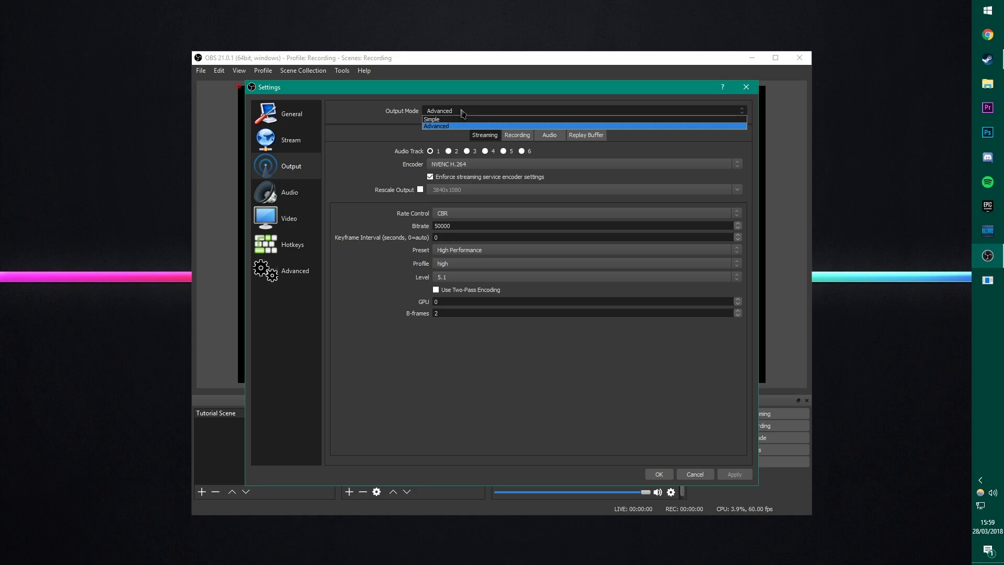
pyautogui.click(445, 118)
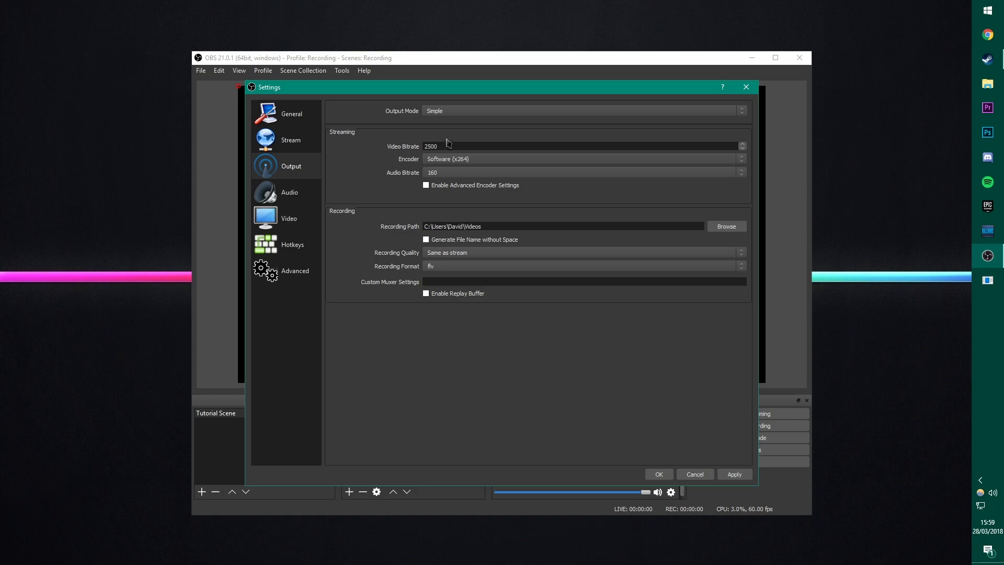
pyautogui.click(458, 111)
pyautogui.click(453, 126)
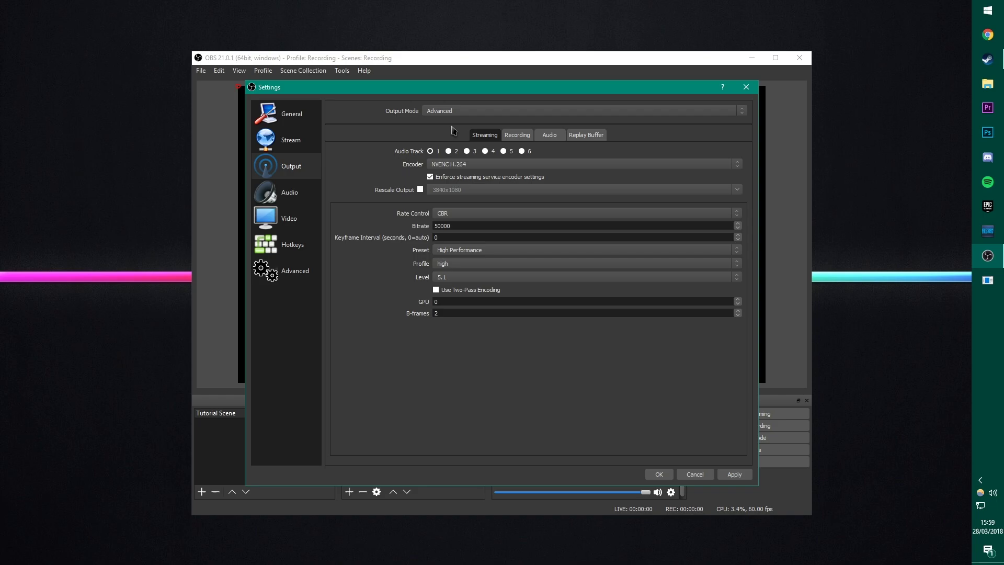
pyautogui.click(532, 137)
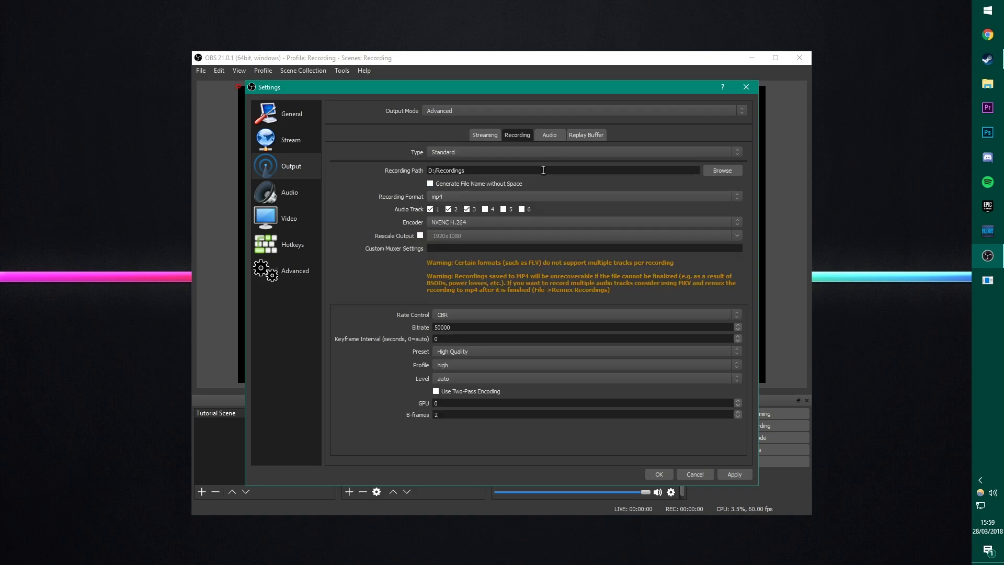
pyautogui.click(443, 152)
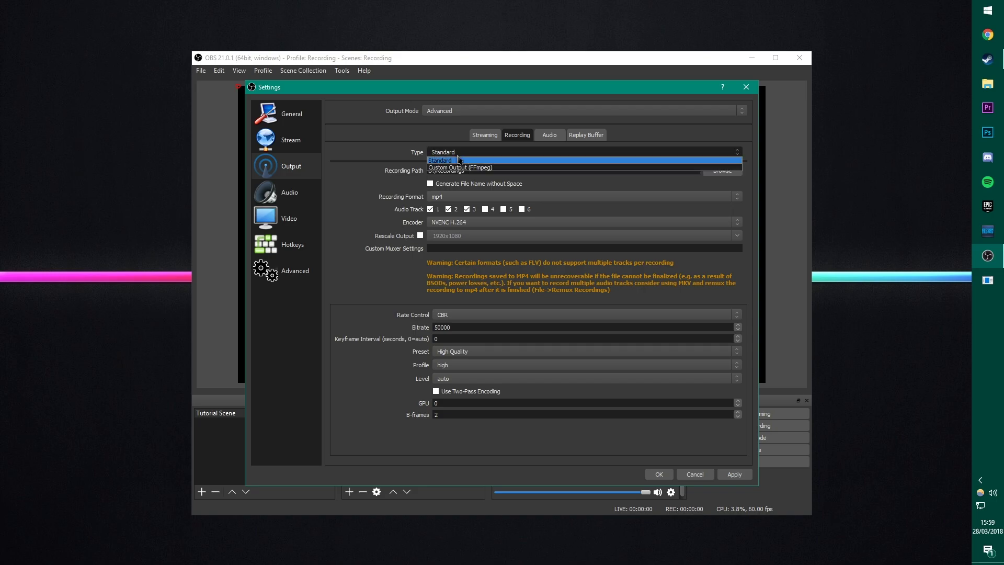
pyautogui.click(460, 160)
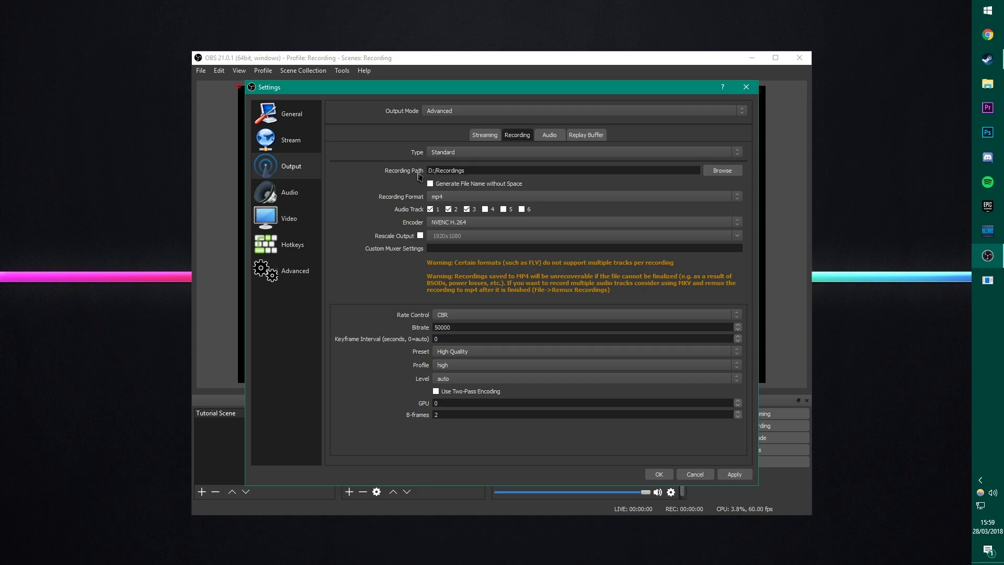
# Browse for a new recording folder, looking through the drives Local Disk (C:) and (E:)
pyautogui.click(719, 177)
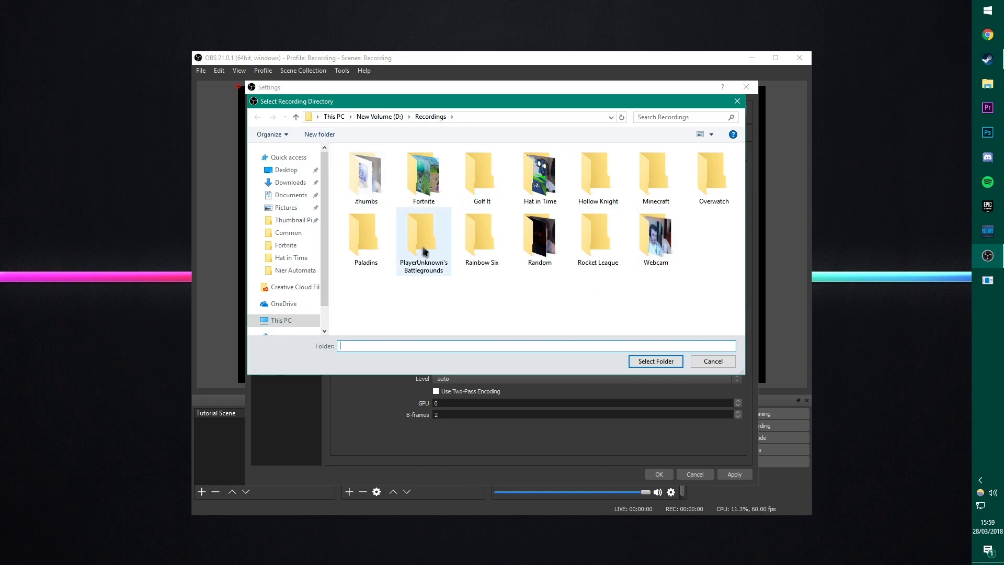
pyautogui.click(391, 117)
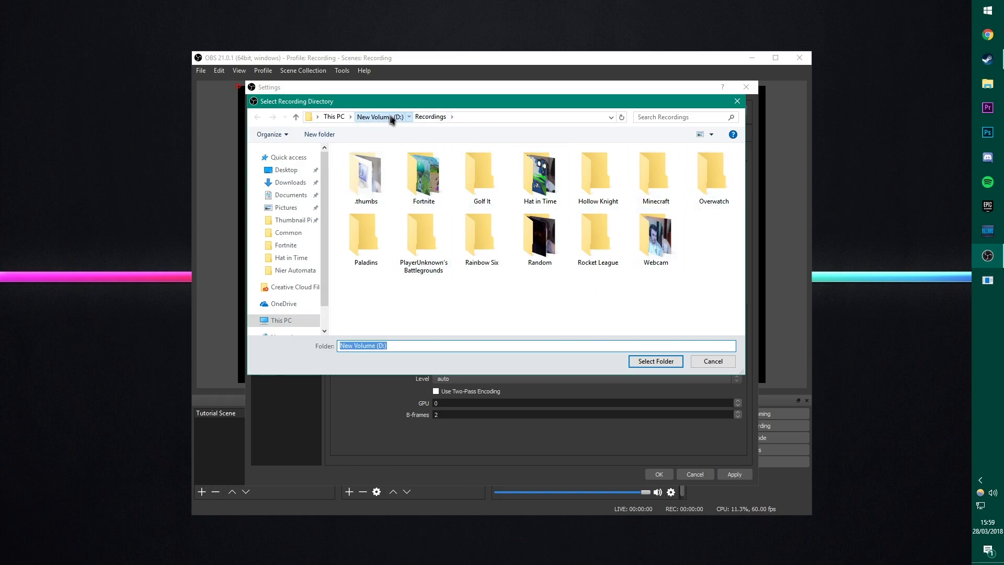
pyautogui.click(345, 121)
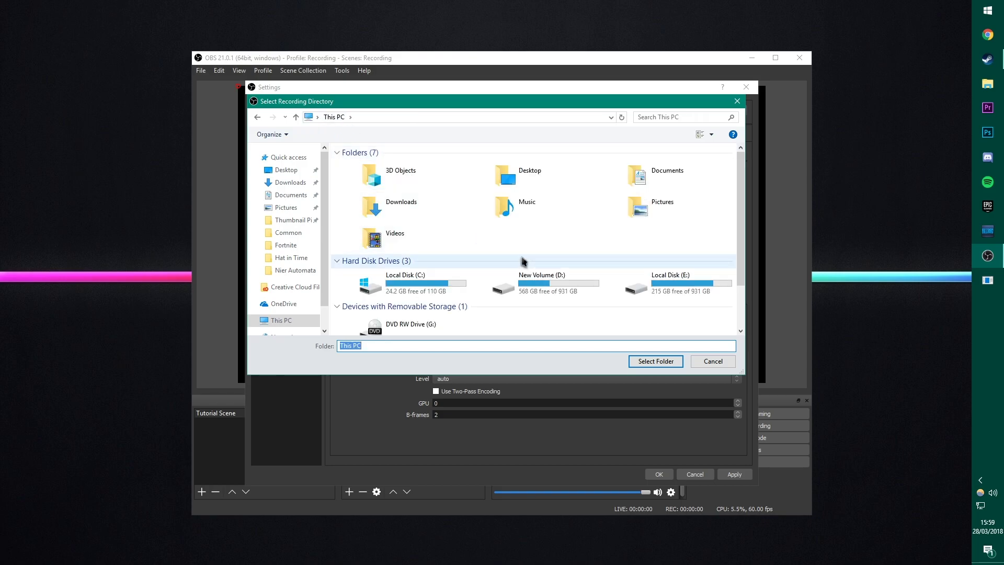
pyautogui.scroll(-1, 523, 258)
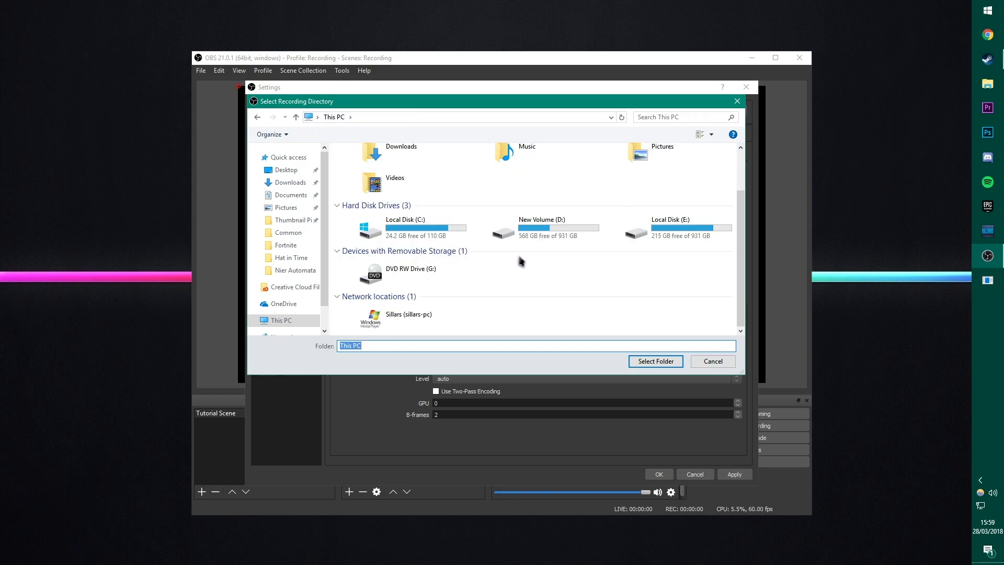
pyautogui.click(424, 231)
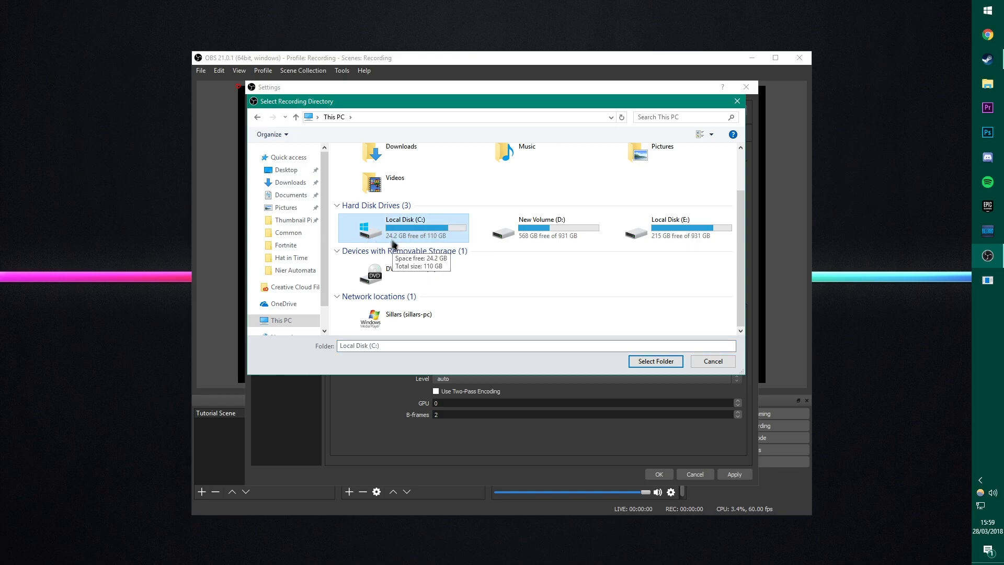
pyautogui.click(669, 232)
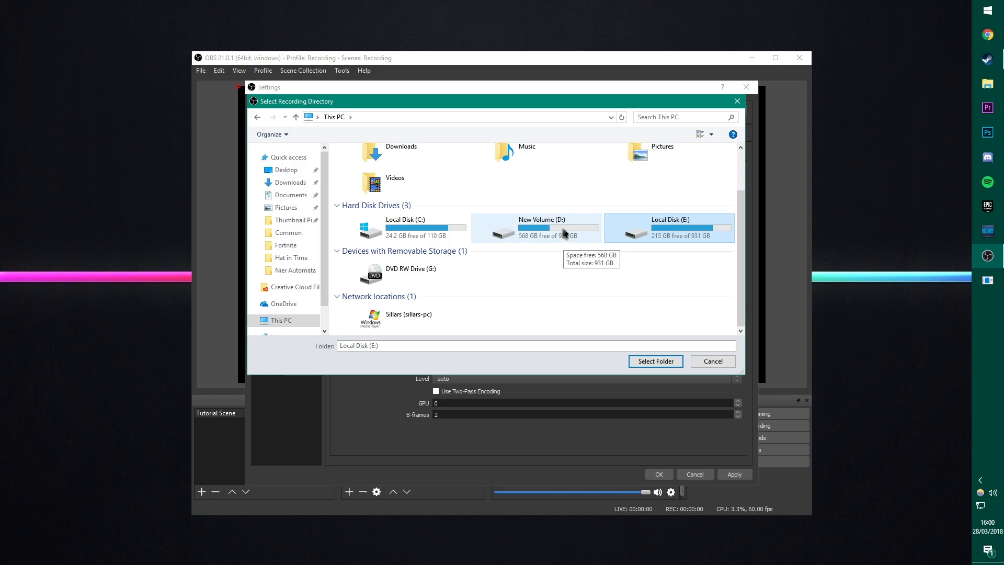
# Pick the Recordings folder on New Volume (D:) as the recording path
pyautogui.doubleClick(563, 232)
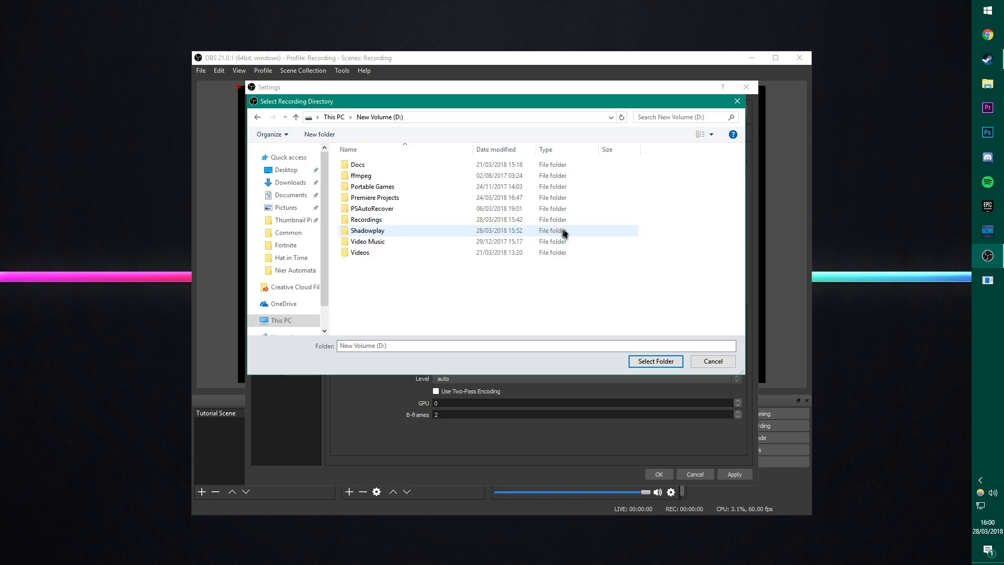
pyautogui.click(257, 117)
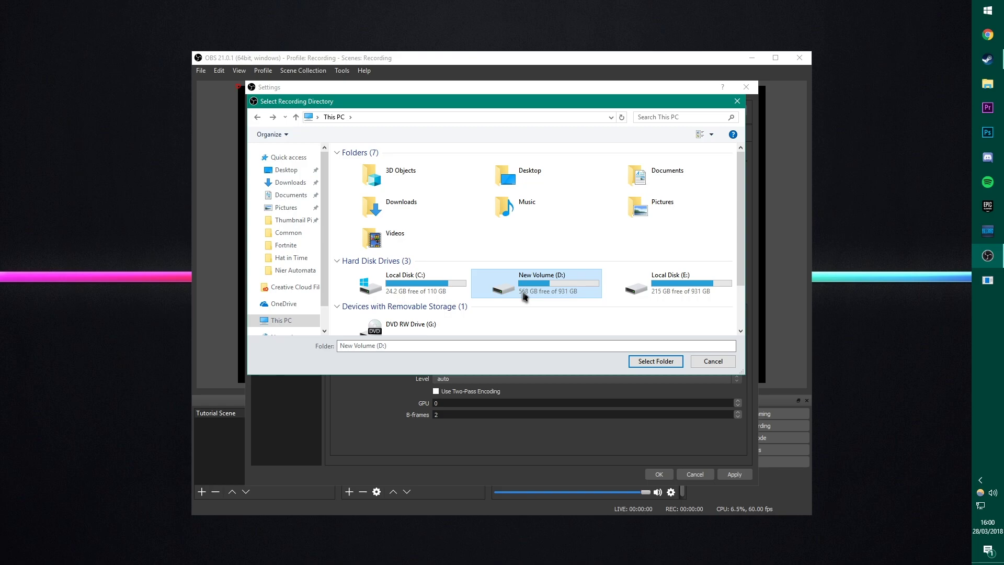
pyautogui.doubleClick(570, 290)
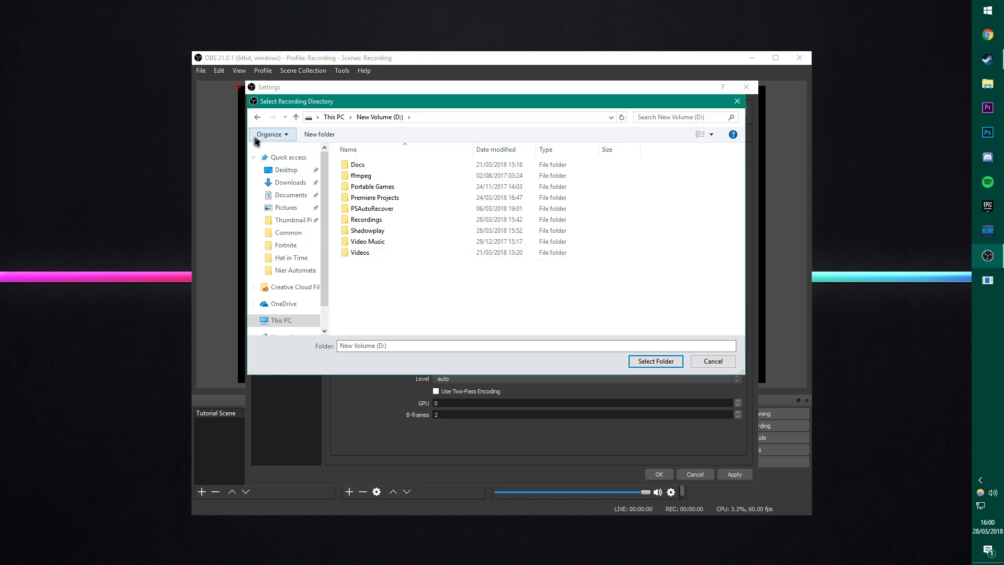
pyautogui.click(256, 117)
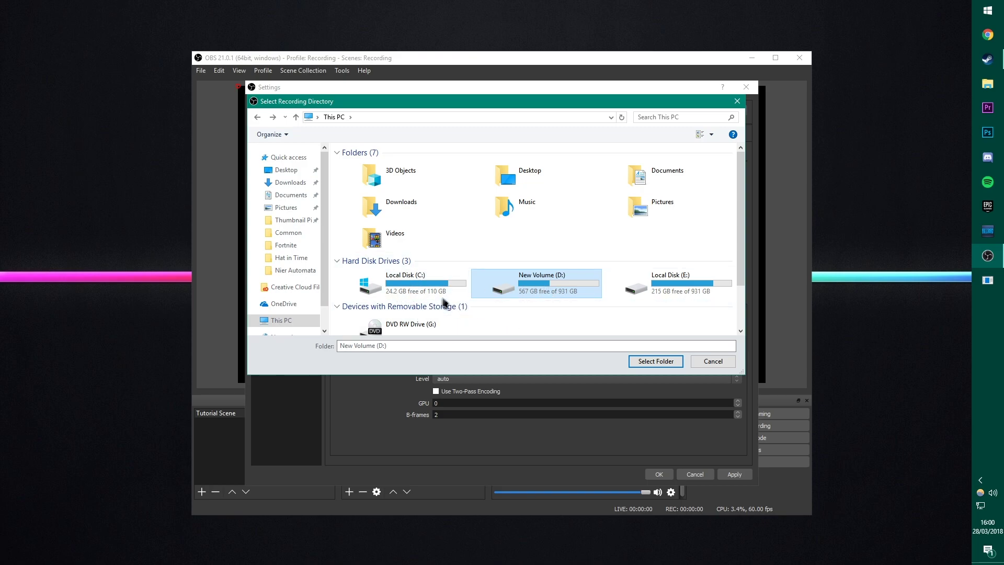
pyautogui.doubleClick(526, 291)
pyautogui.doubleClick(380, 225)
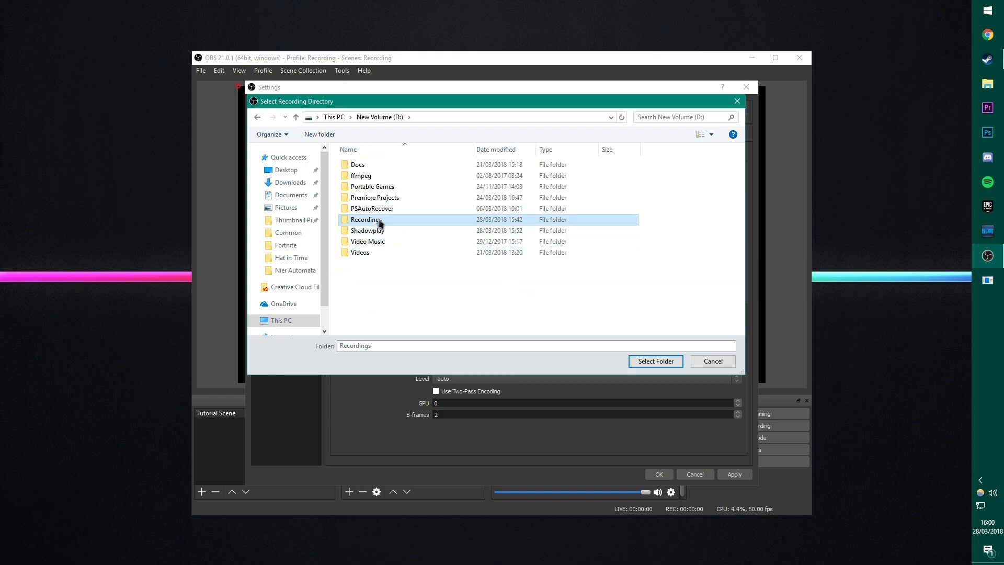
pyautogui.click(655, 361)
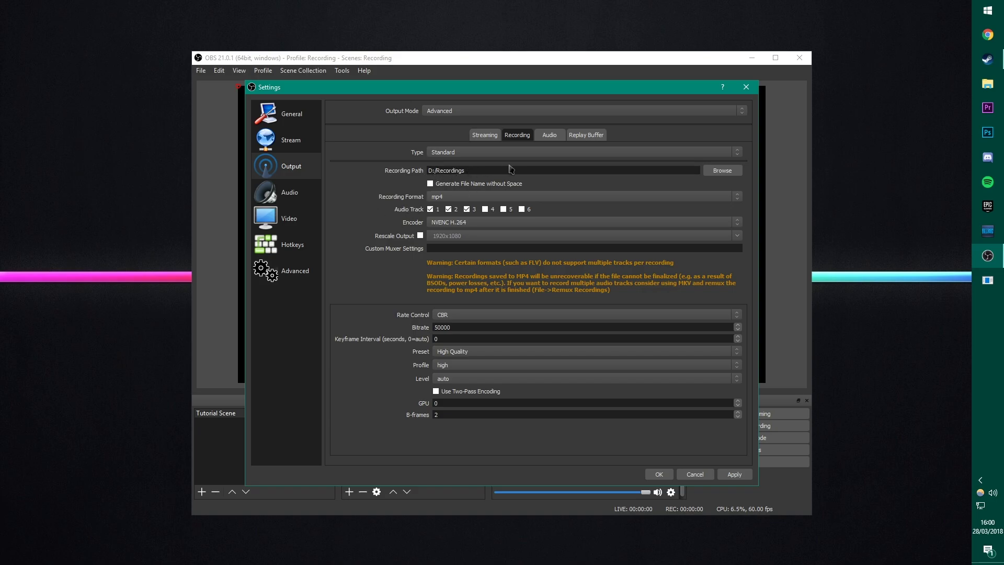
pyautogui.click(436, 197)
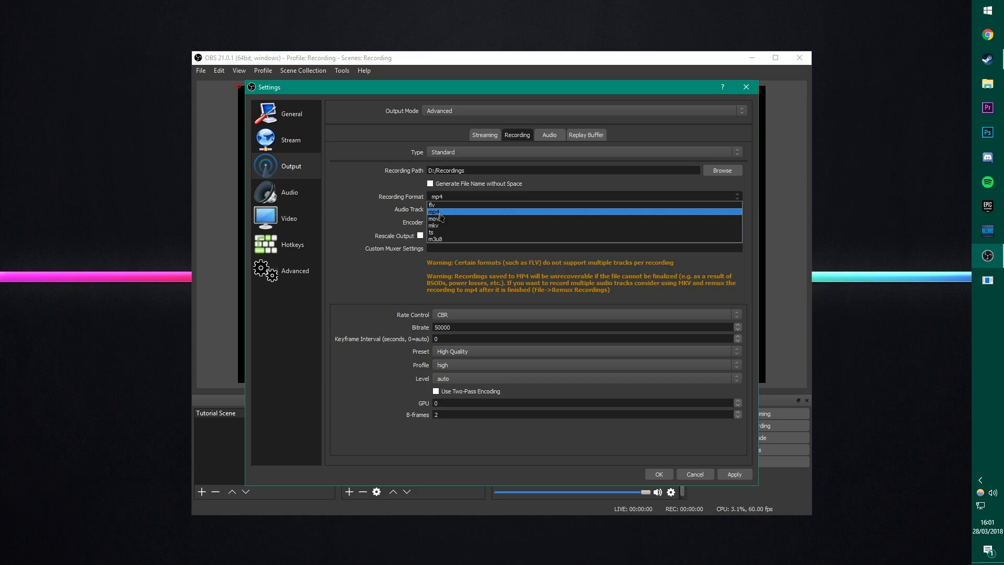
pyautogui.click(439, 212)
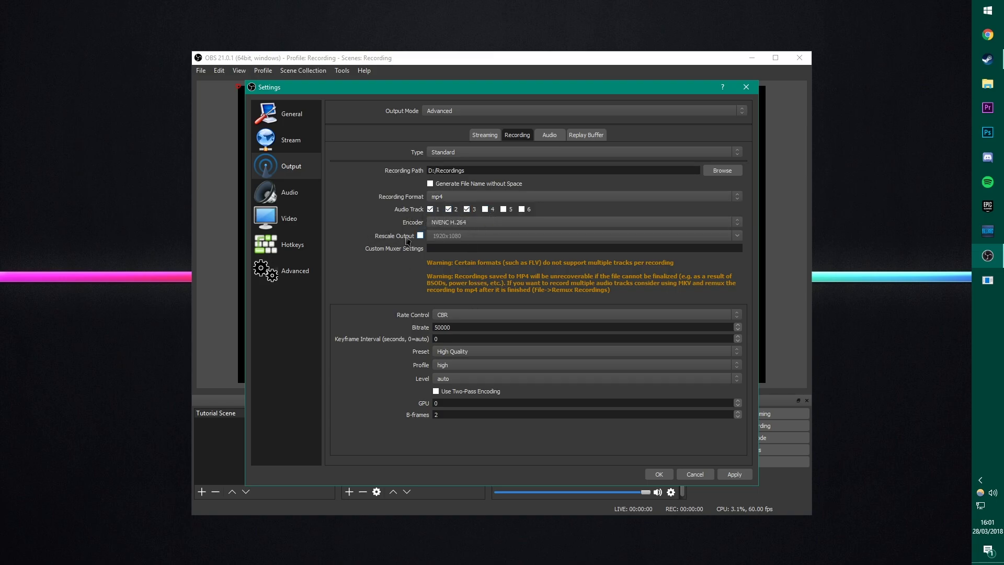
pyautogui.click(448, 209)
pyautogui.click(467, 209)
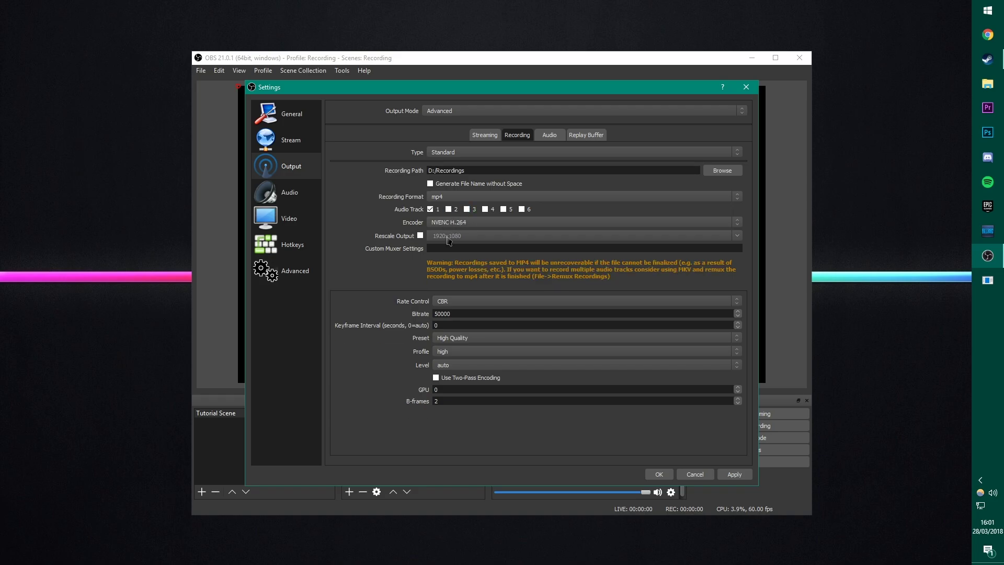
pyautogui.click(448, 209)
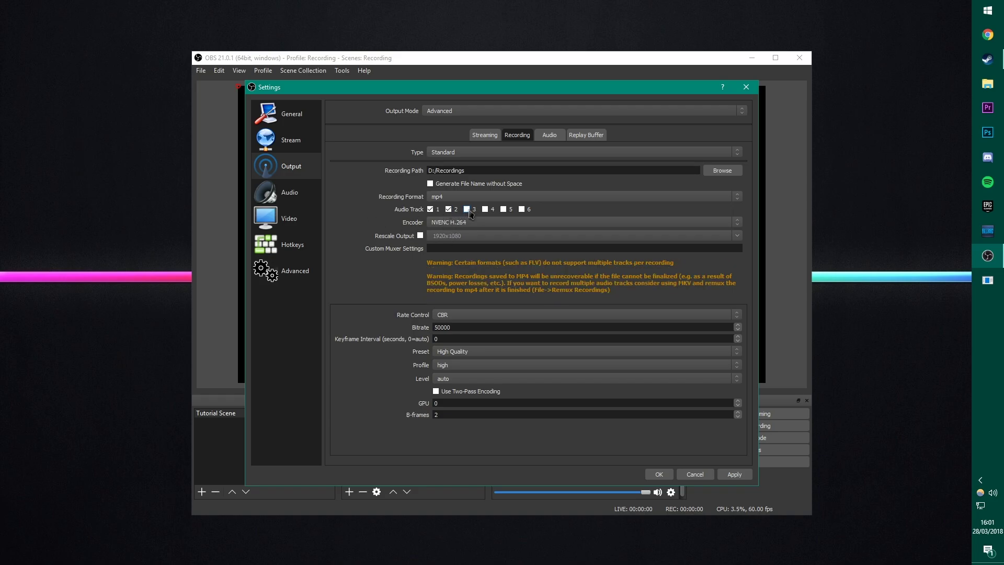
pyautogui.click(468, 209)
pyautogui.click(467, 210)
pyautogui.click(467, 209)
pyautogui.click(457, 223)
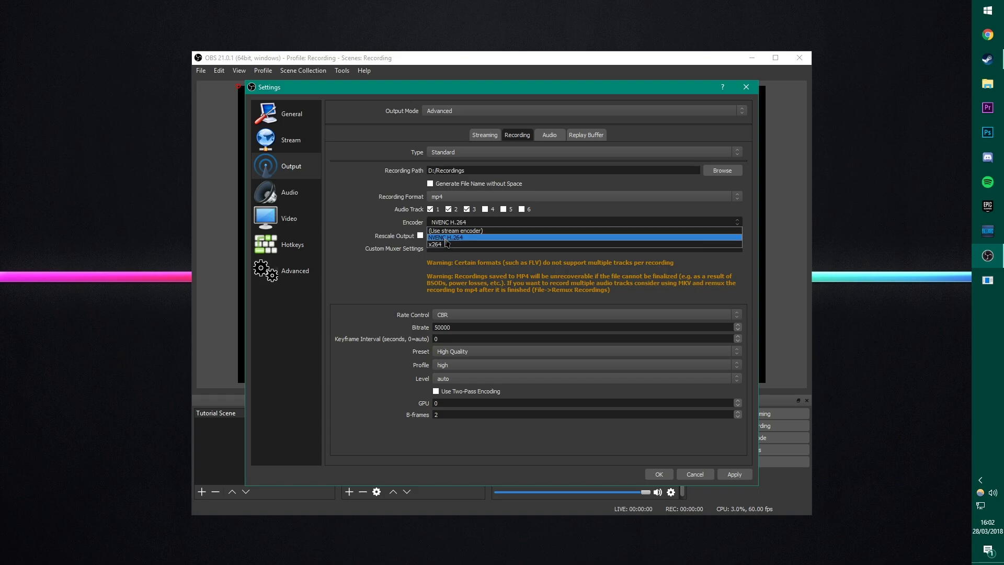
pyautogui.click(446, 239)
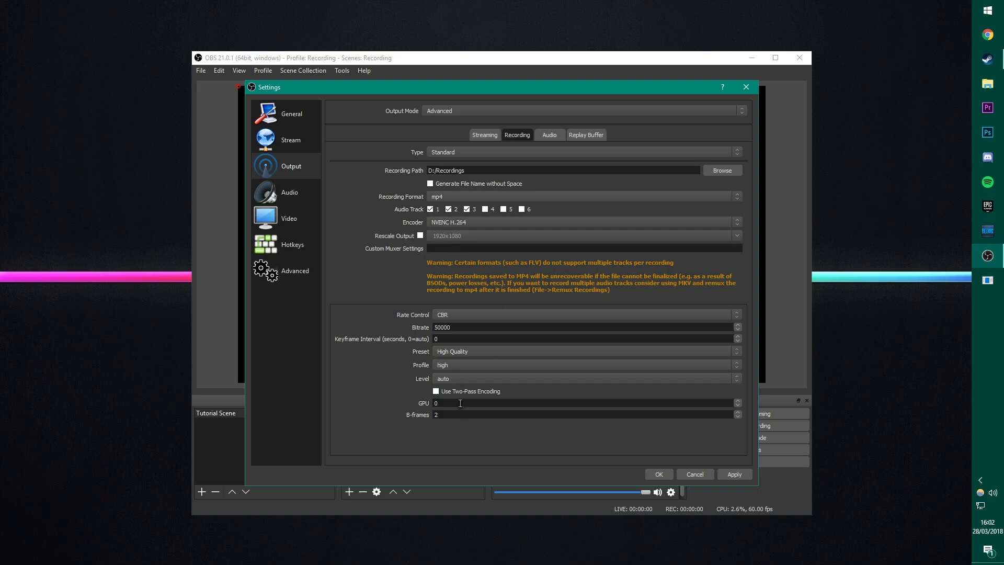
pyautogui.click(446, 223)
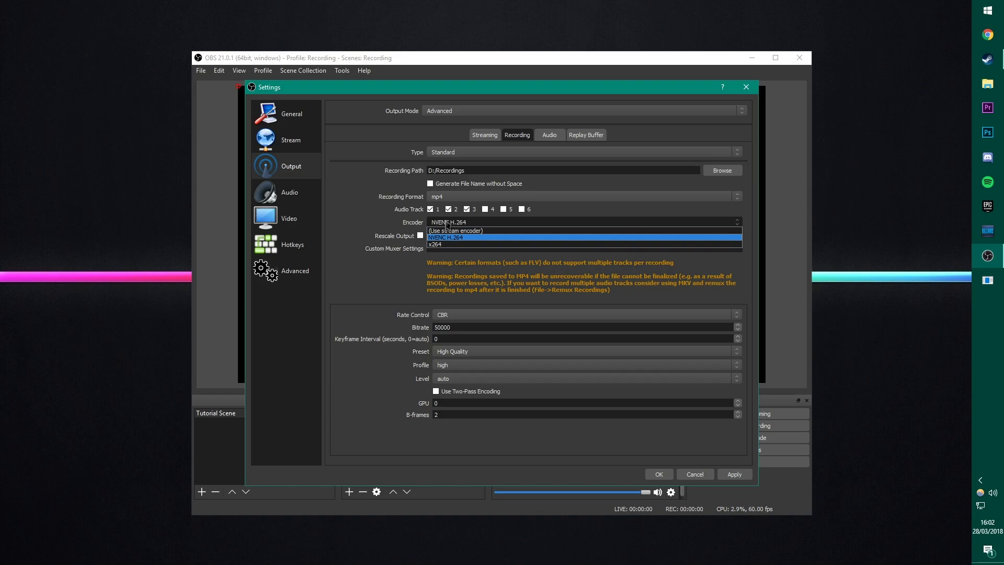
pyautogui.click(450, 238)
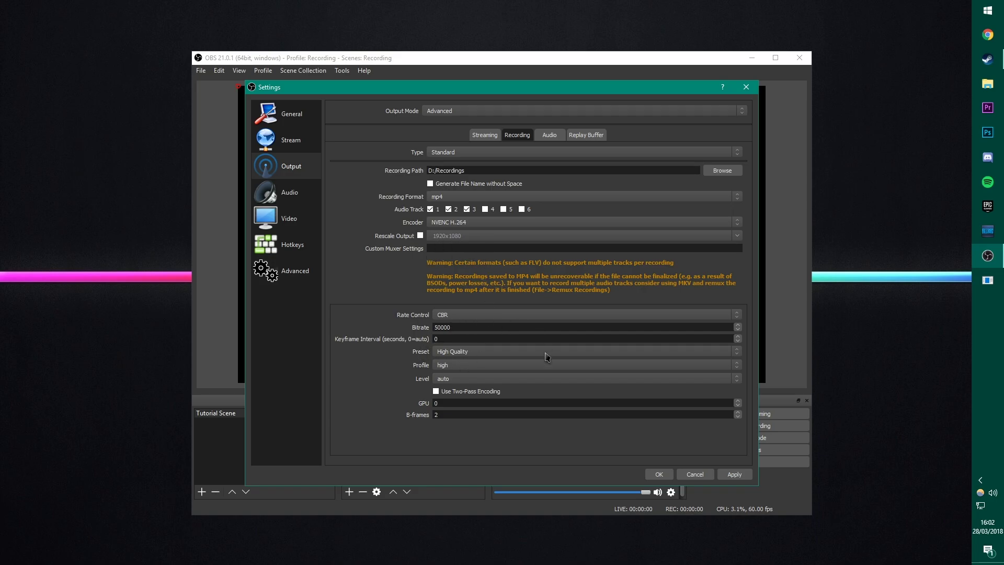
pyautogui.click(454, 315)
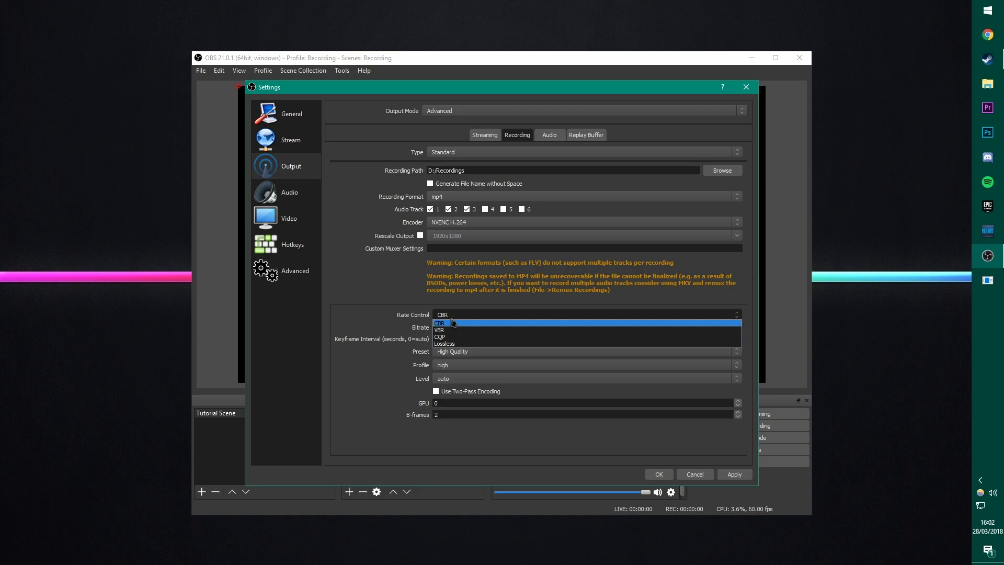
pyautogui.click(453, 322)
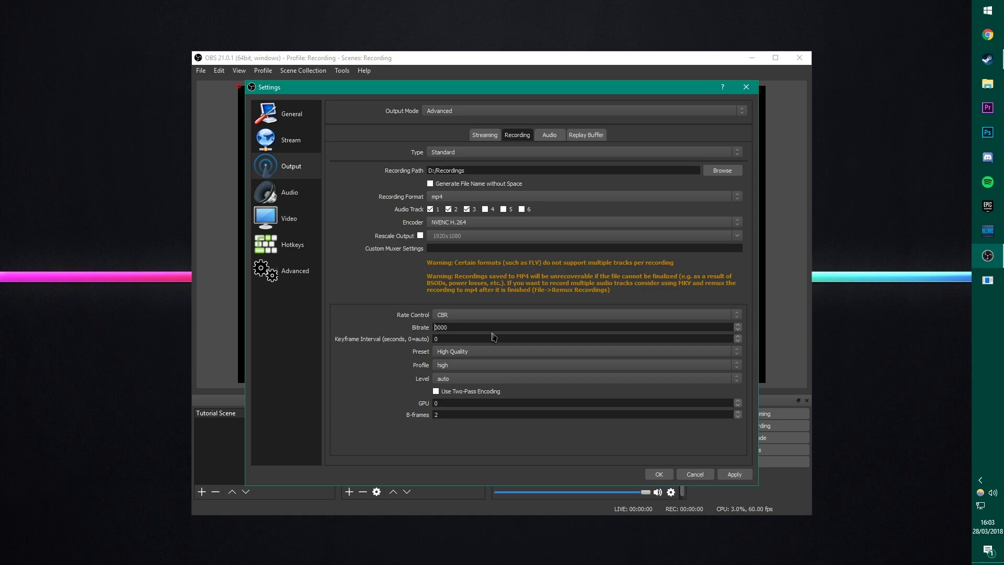
pyautogui.press('BackSpace')
pyautogui.write('6')
pyautogui.moveTo(465, 339); pyautogui.dragTo(426, 339)
pyautogui.click(447, 356)
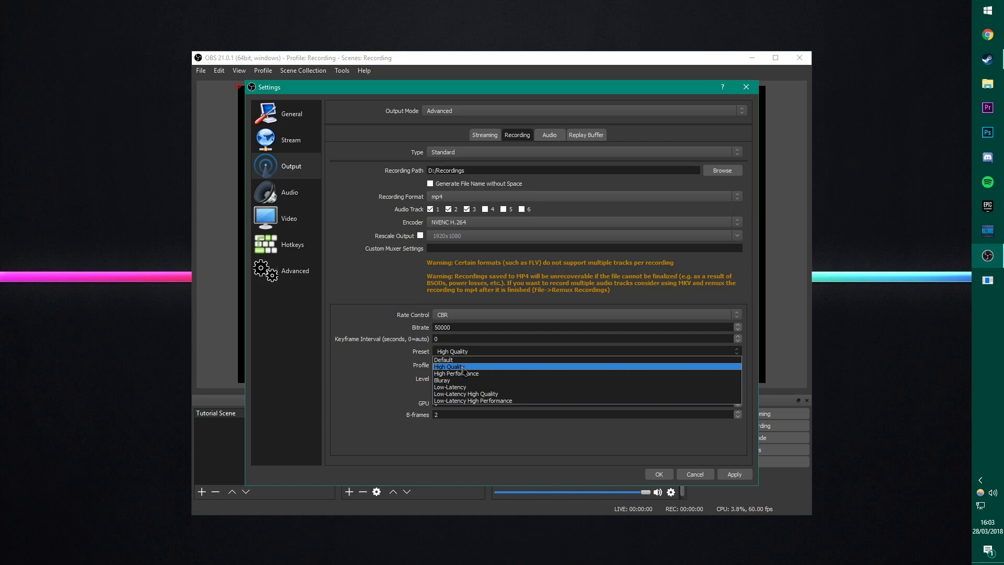
# Keep the encoder preset on High Quality and the profile on high
pyautogui.click(463, 368)
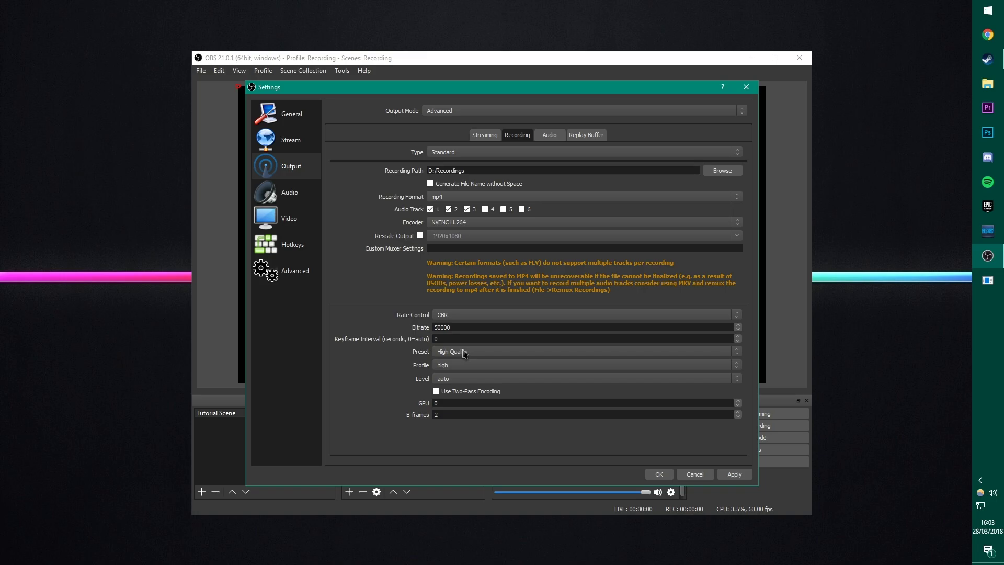
pyautogui.click(464, 355)
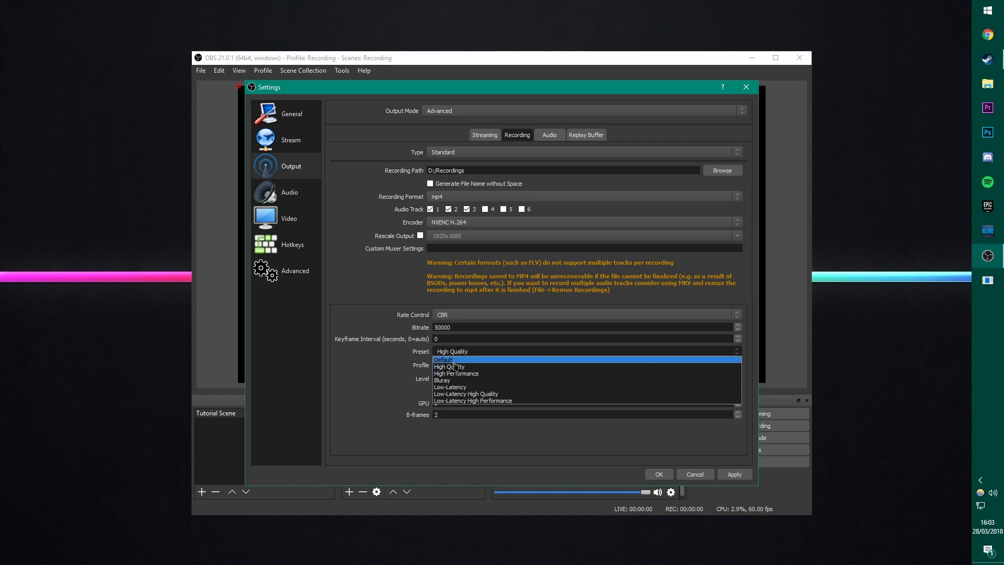
pyautogui.click(462, 367)
pyautogui.click(465, 368)
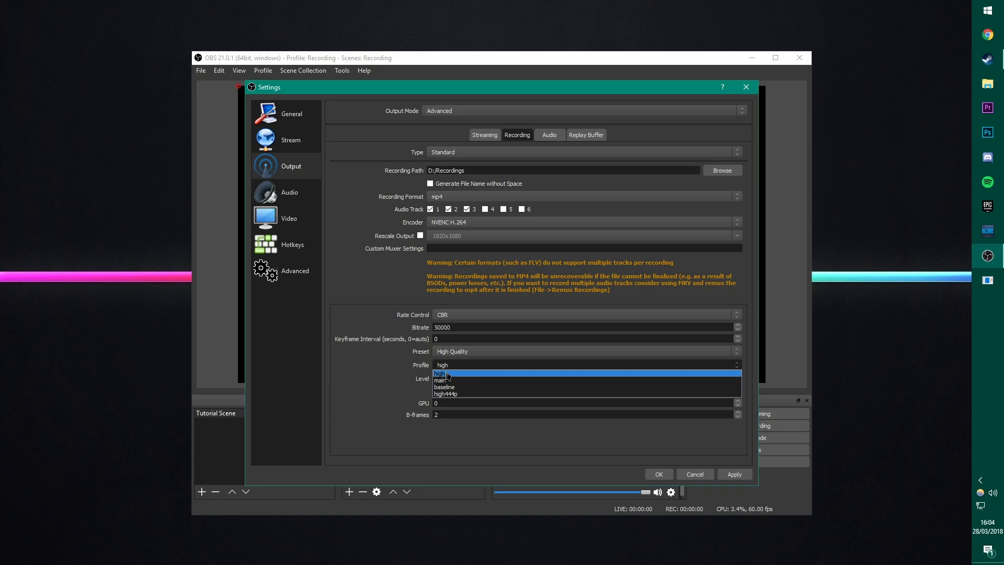
pyautogui.click(448, 374)
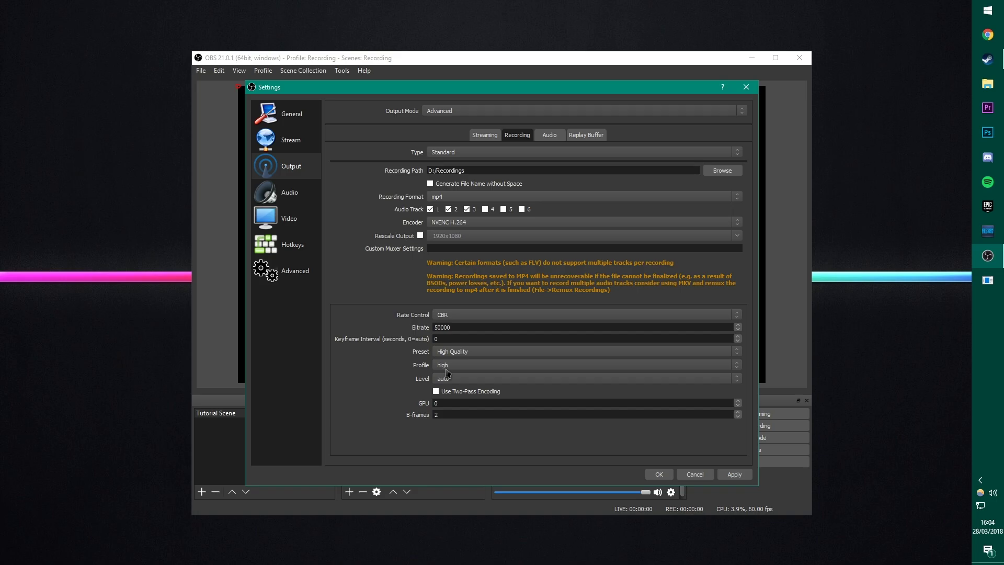
pyautogui.click(447, 369)
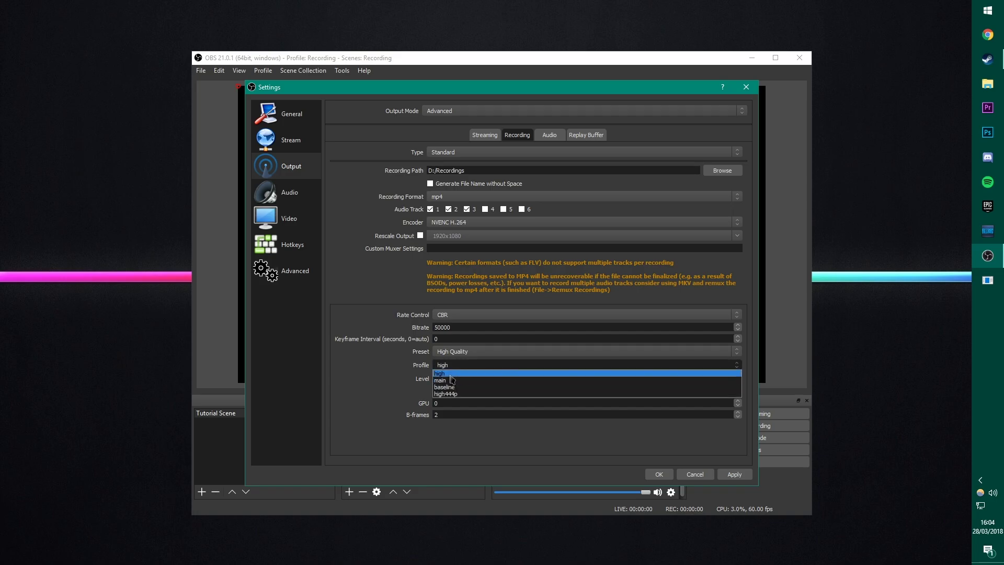
pyautogui.click(450, 373)
pyautogui.click(449, 351)
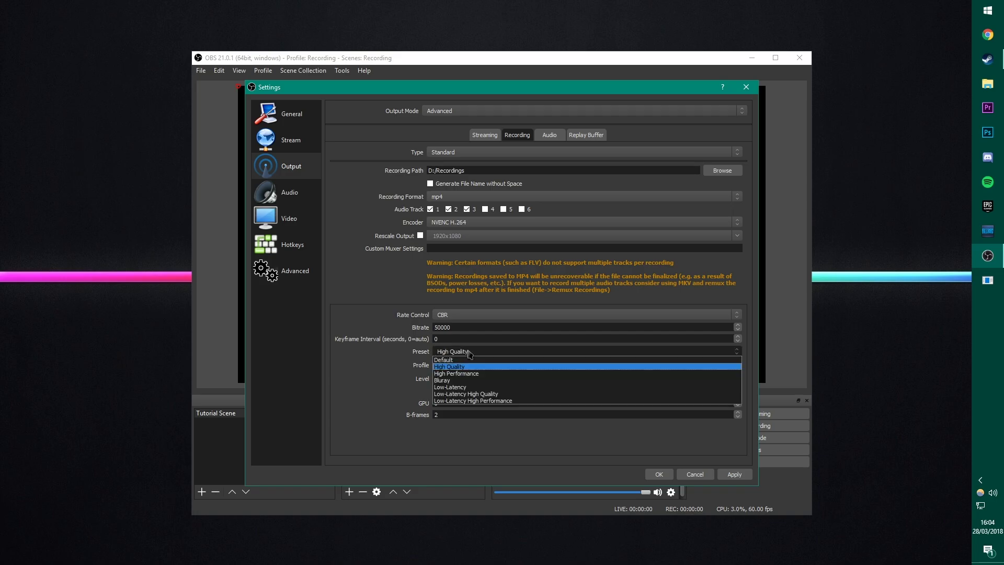
pyautogui.click(459, 355)
pyautogui.click(457, 366)
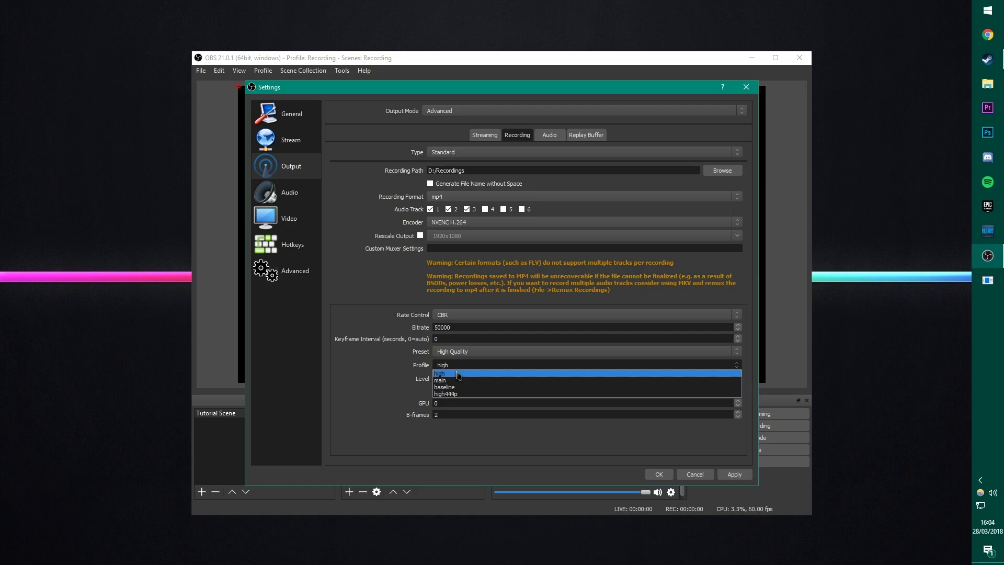
pyautogui.click(456, 372)
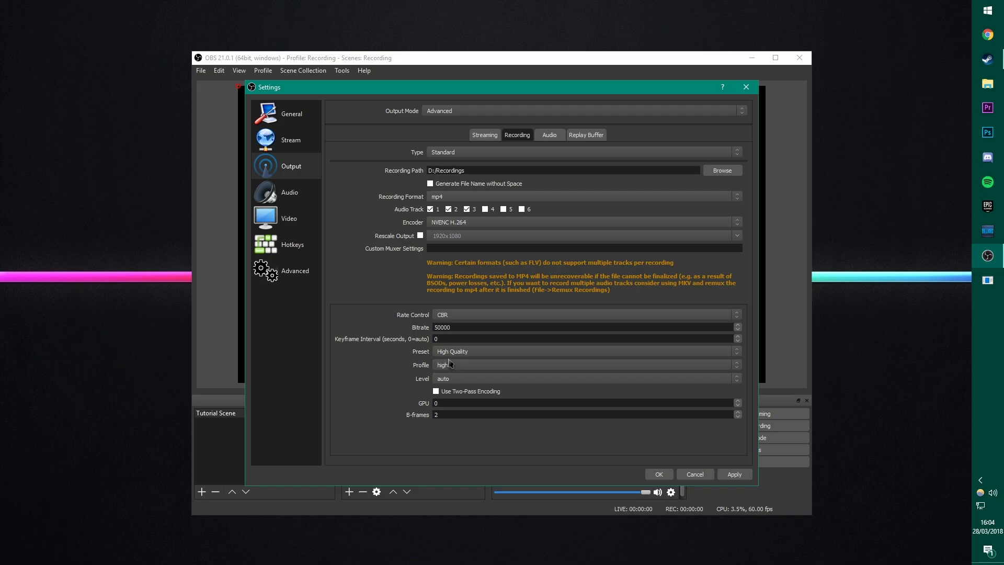
# Keep the encoder level at auto and check the GPU and B-frames values
pyautogui.click(442, 380)
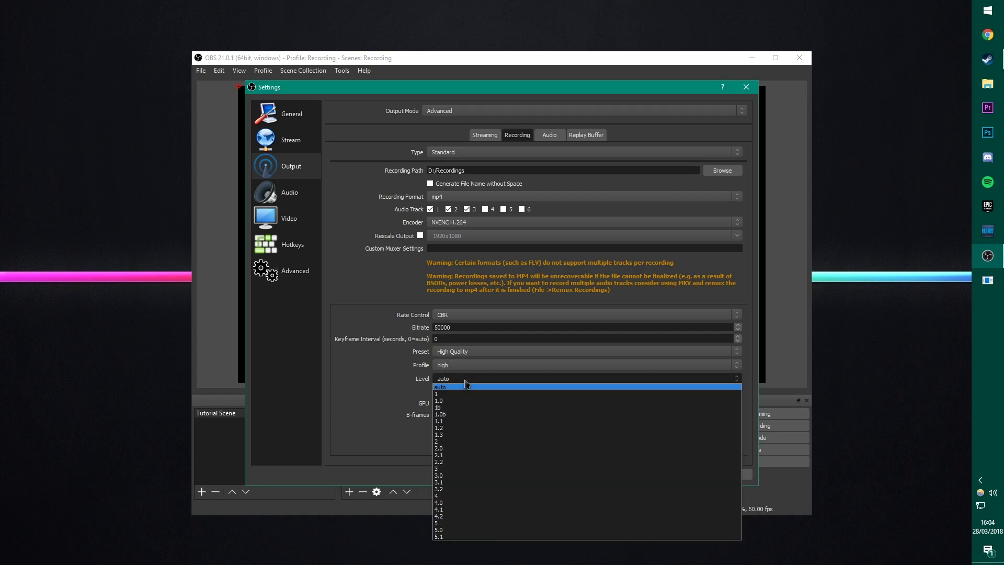
pyautogui.click(463, 383)
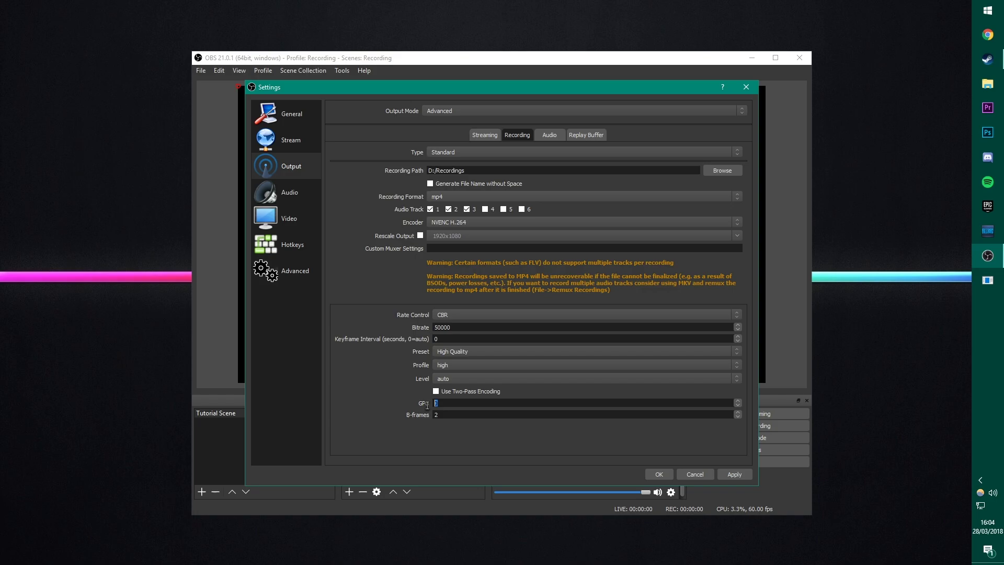
pyautogui.doubleClick(436, 403)
pyautogui.press('Tab')
# Keep the Track 1 and Track 5 audio bitrates at 320, then view the Replay Buffer settings
pyautogui.click(550, 135)
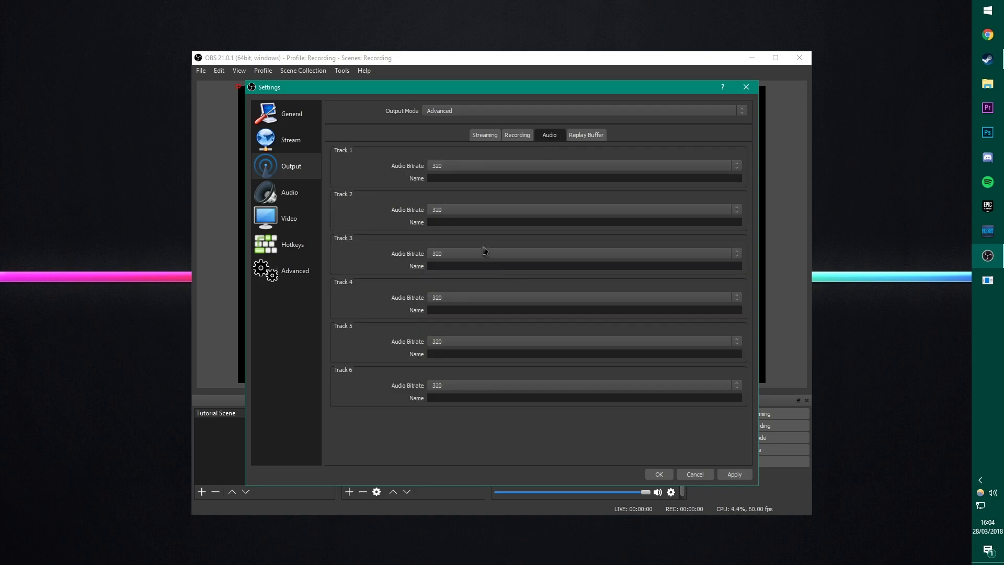
pyautogui.click(436, 167)
pyautogui.click(441, 235)
pyautogui.click(440, 342)
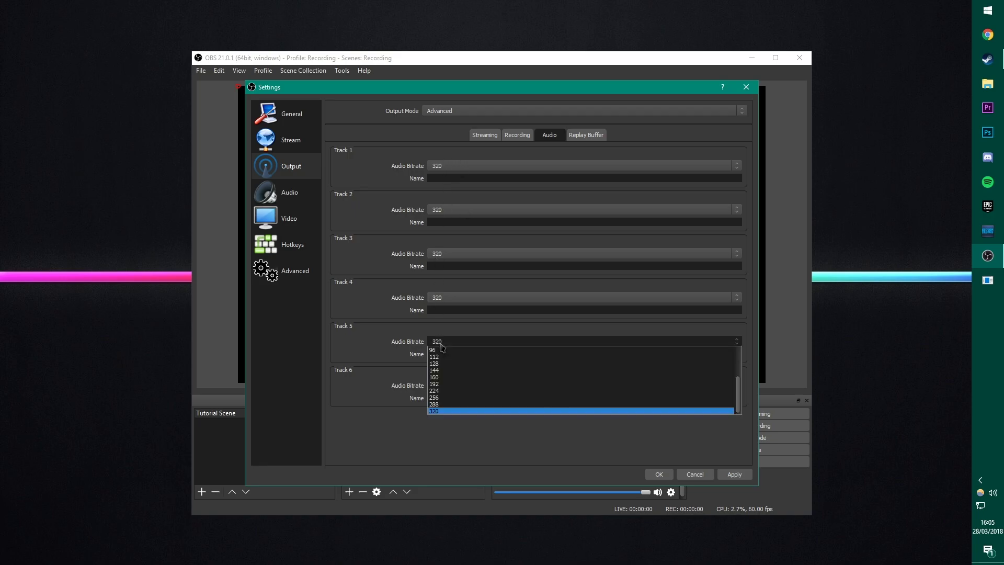
pyautogui.click(439, 411)
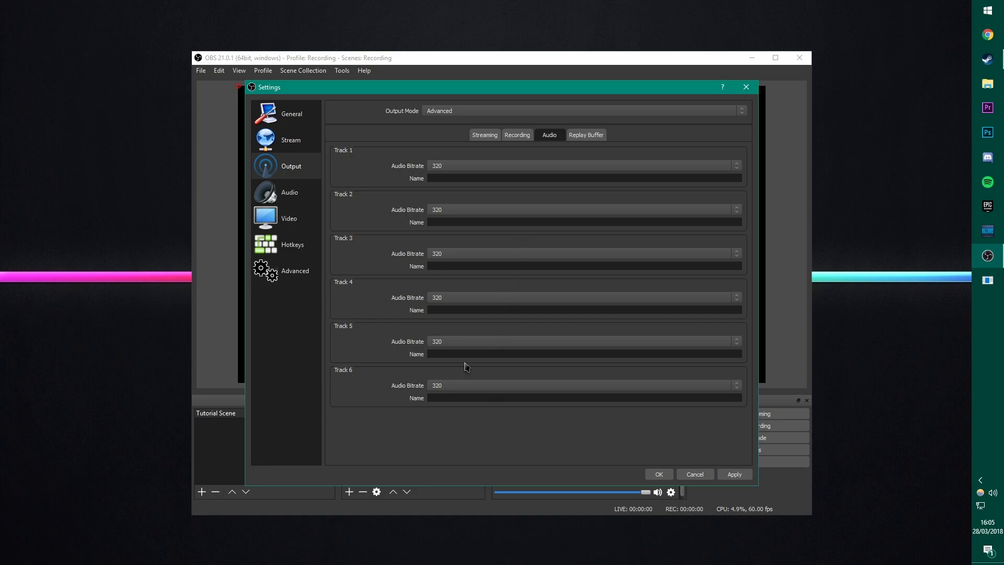
pyautogui.click(598, 136)
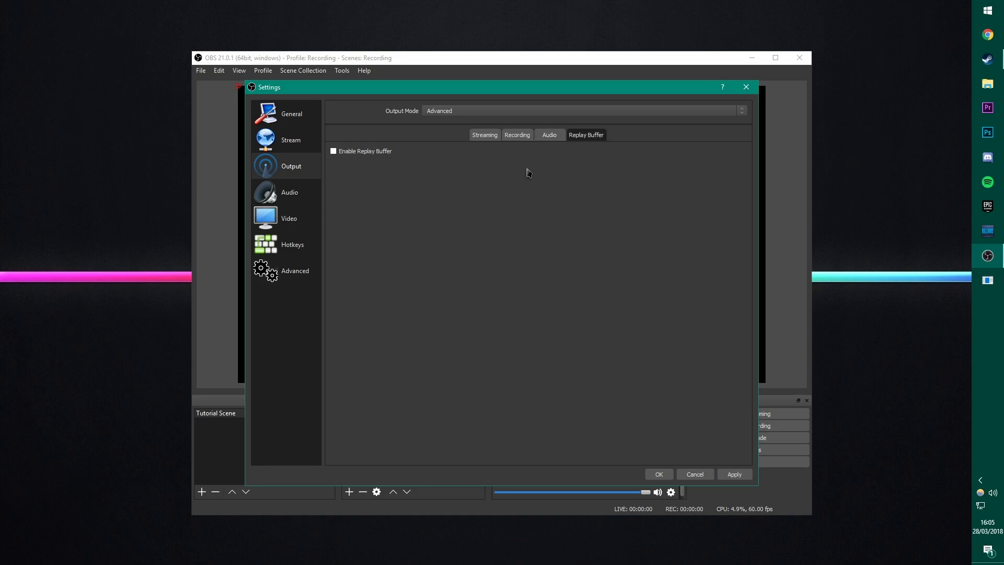
pyautogui.click(291, 204)
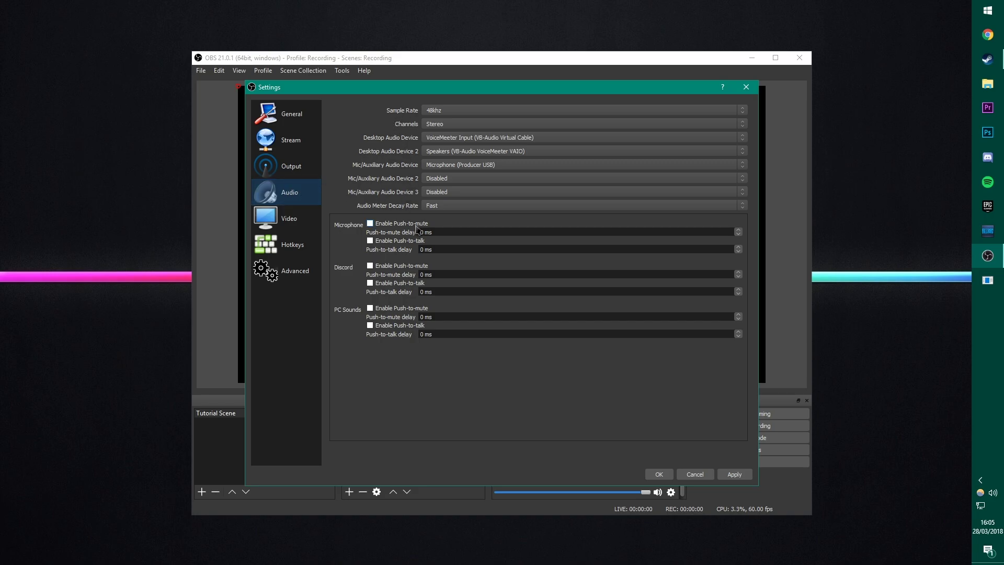
pyautogui.click(444, 111)
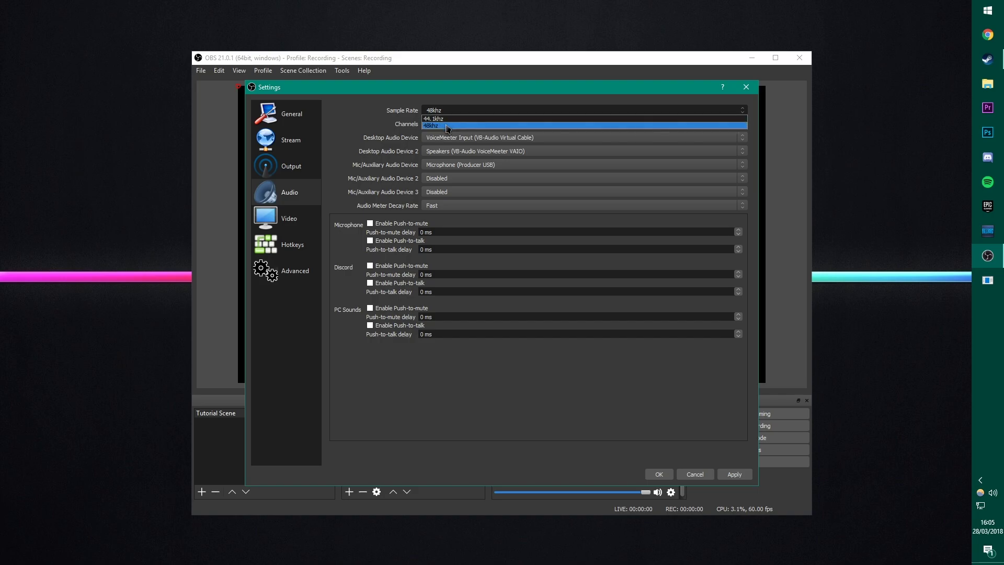
pyautogui.click(448, 126)
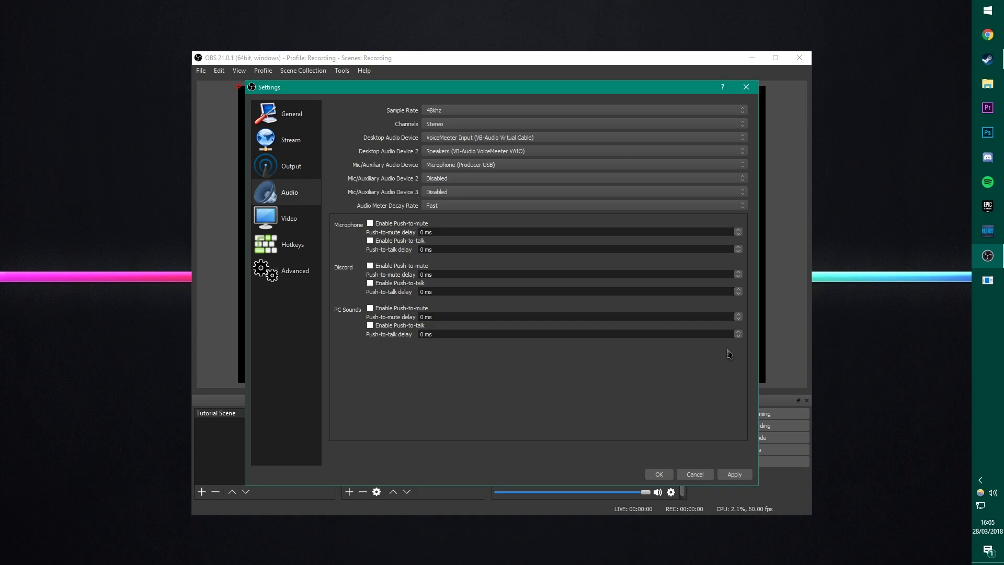
pyautogui.rightClick(992, 495)
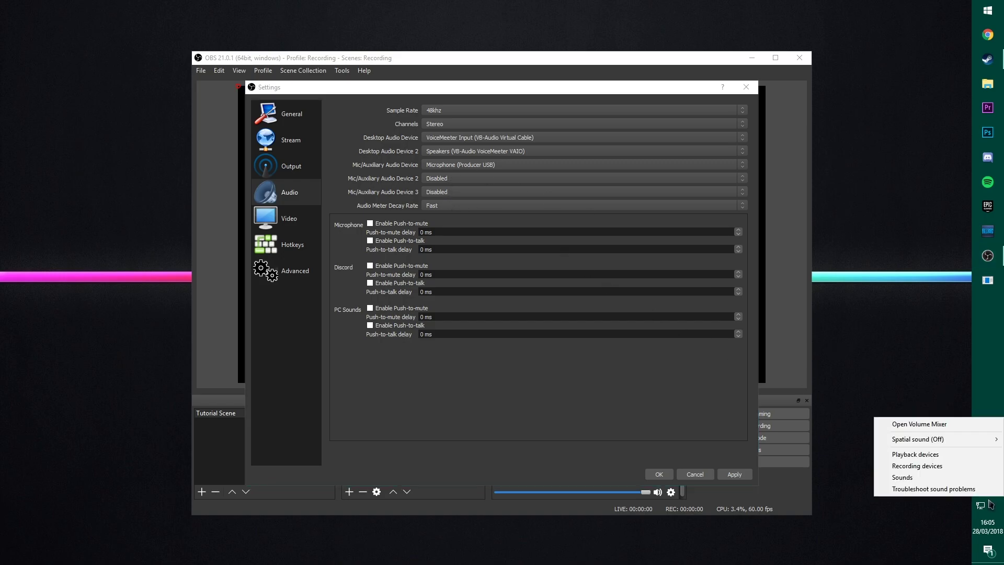
pyautogui.click(843, 360)
pyautogui.rightClick(992, 493)
pyautogui.click(947, 465)
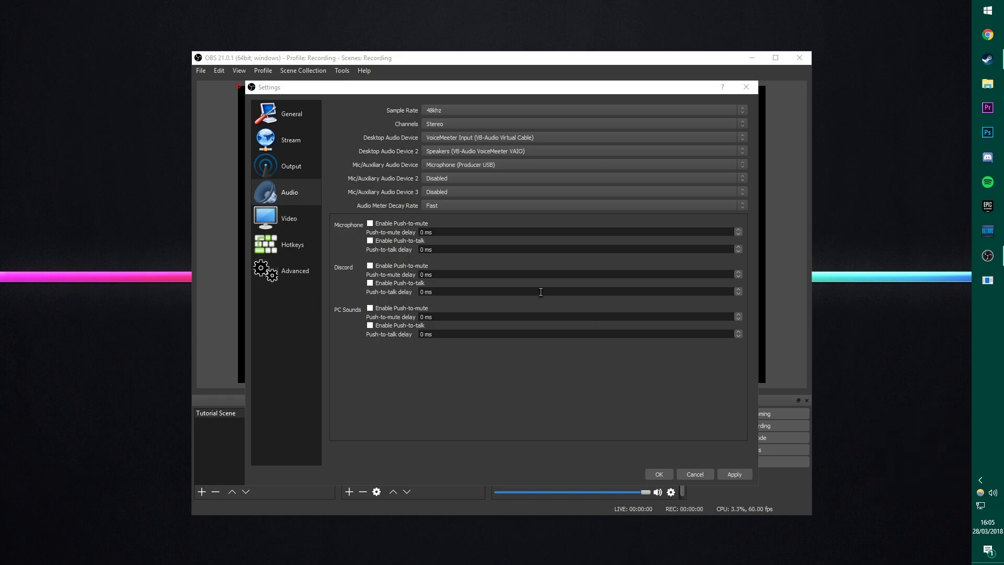
pyautogui.click(140, 144)
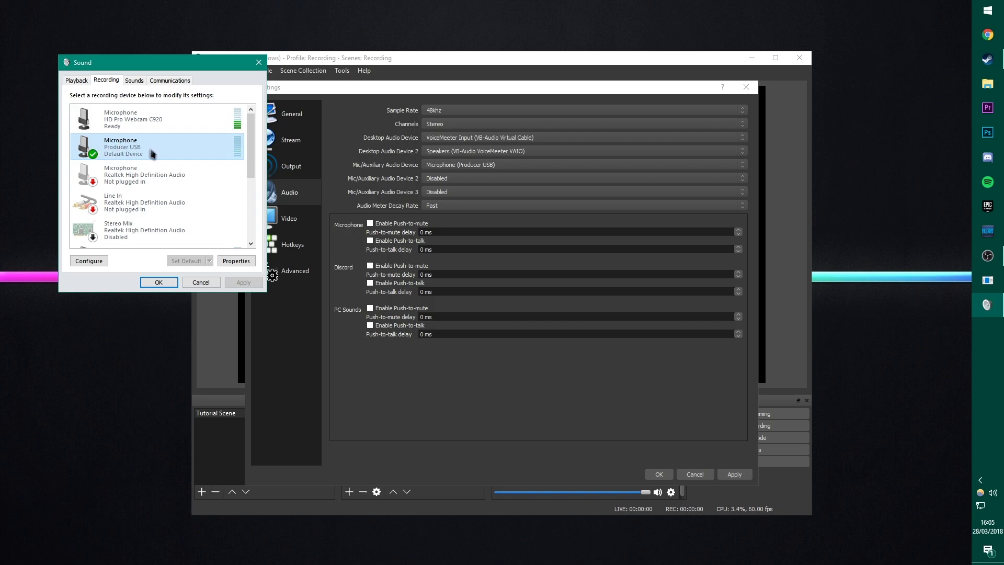
pyautogui.rightClick(152, 135)
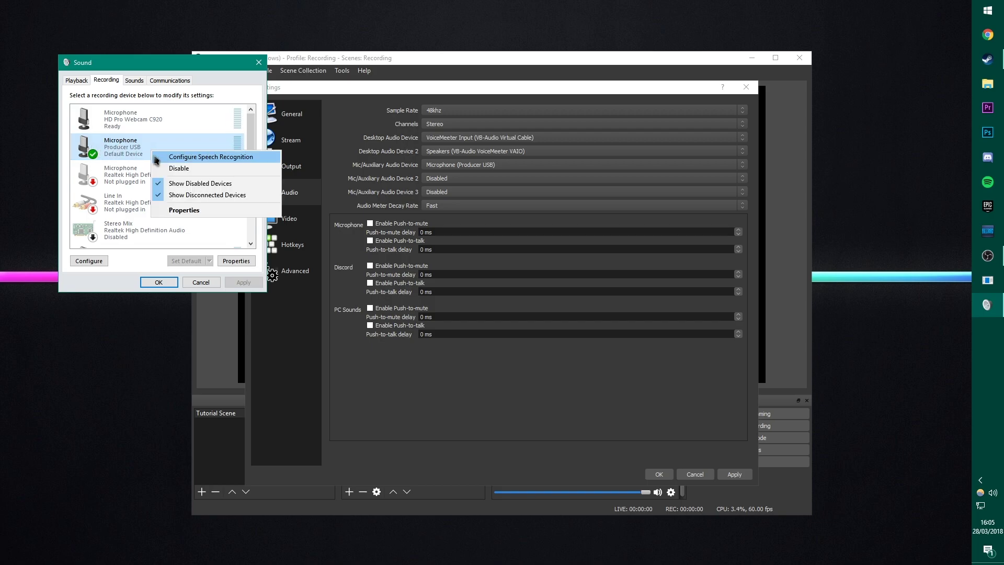
pyautogui.click(172, 211)
pyautogui.click(157, 123)
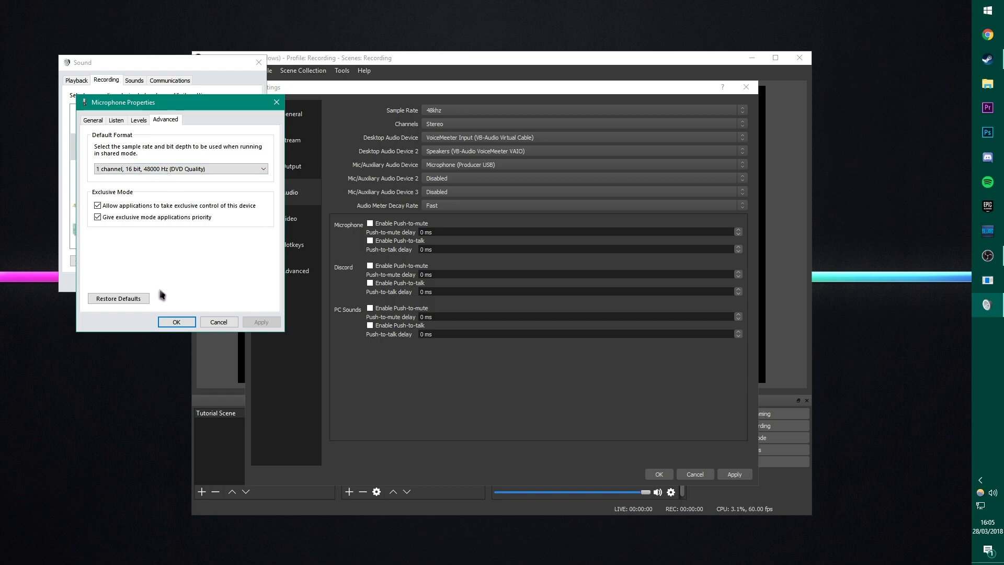
pyautogui.click(176, 322)
pyautogui.click(165, 284)
pyautogui.click(437, 110)
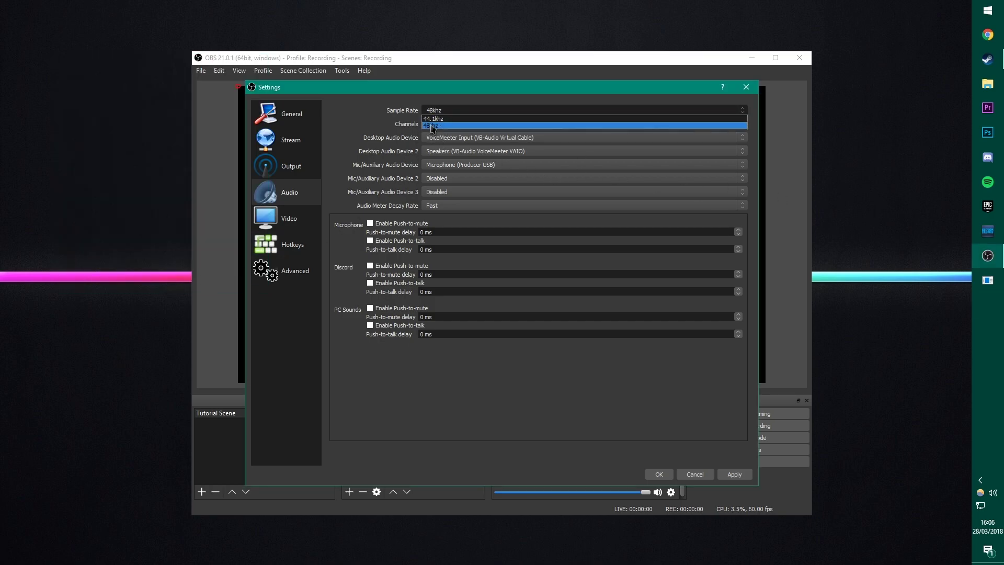
pyautogui.press('Up')
pyautogui.click(445, 129)
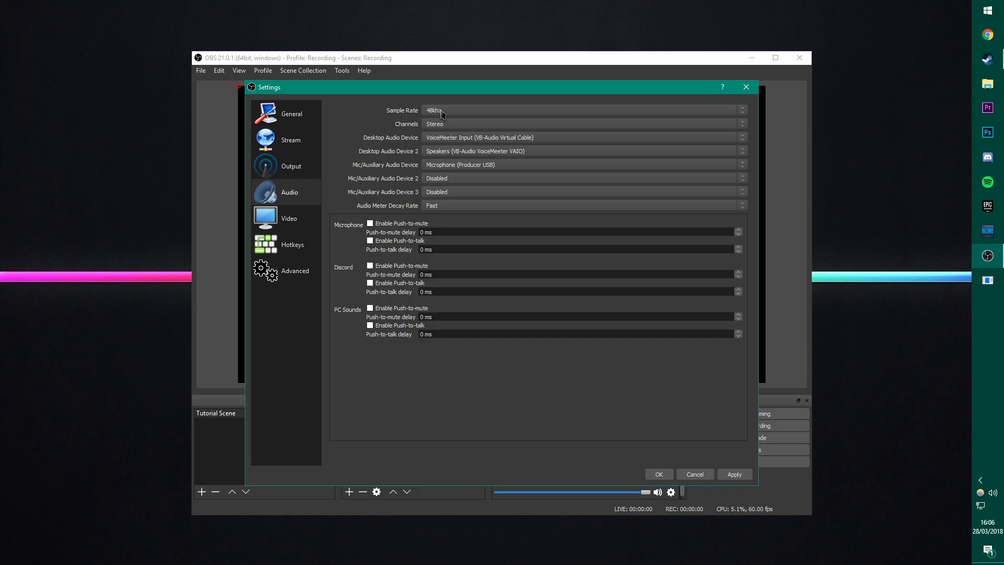
pyautogui.click(446, 125)
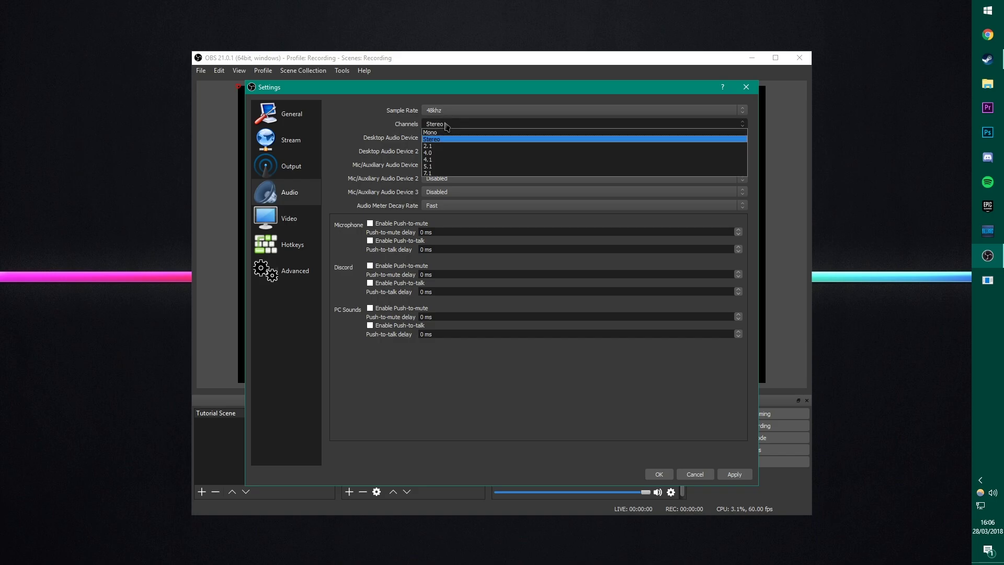
pyautogui.click(449, 140)
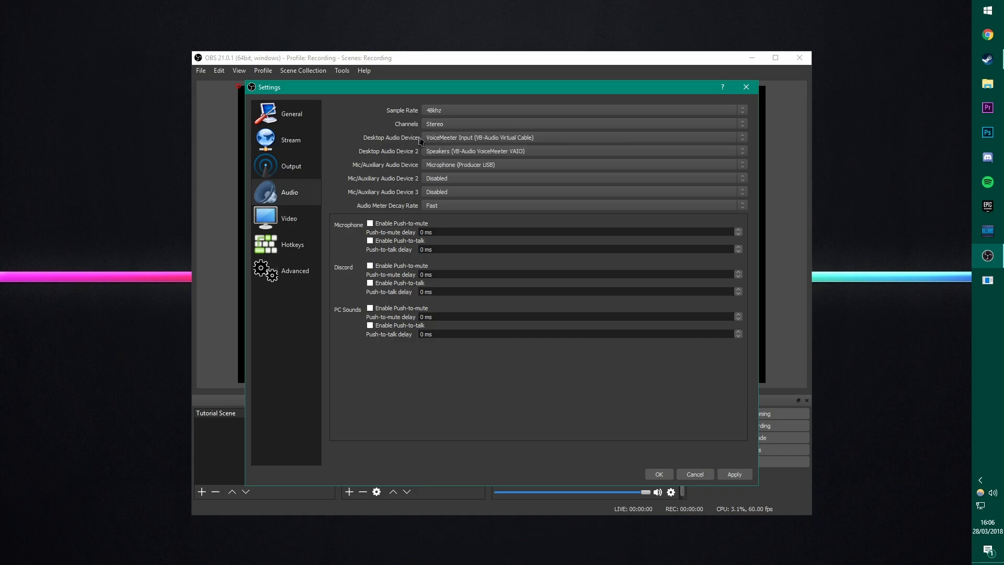
pyautogui.click(445, 138)
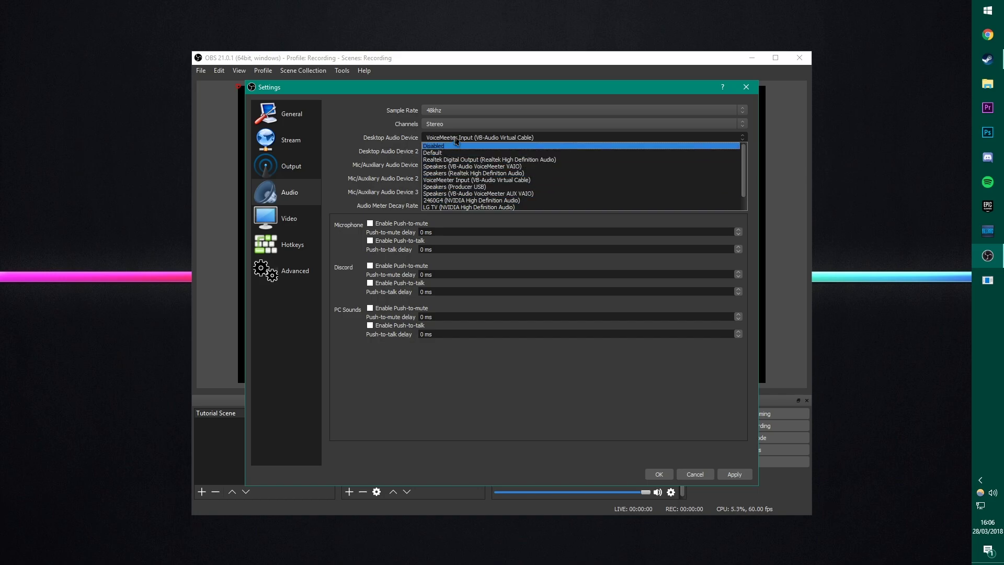
pyautogui.click(438, 139)
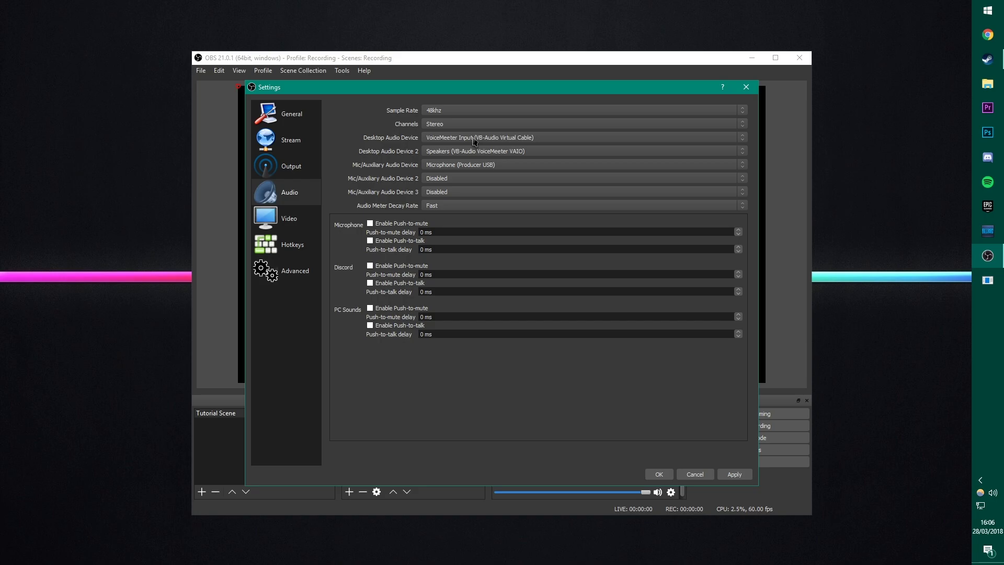
pyautogui.click(442, 152)
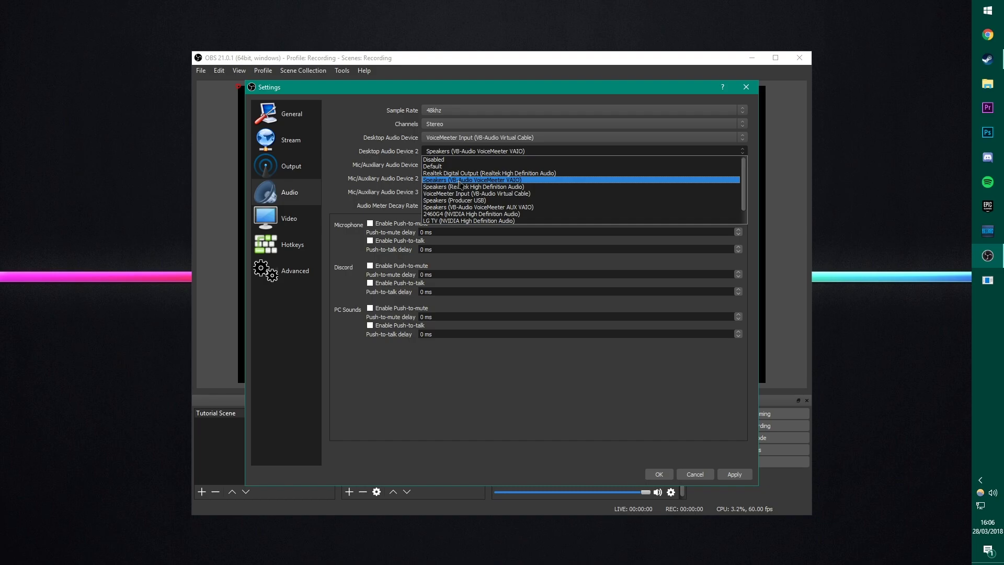
pyautogui.click(444, 153)
pyautogui.click(443, 166)
pyautogui.click(443, 166)
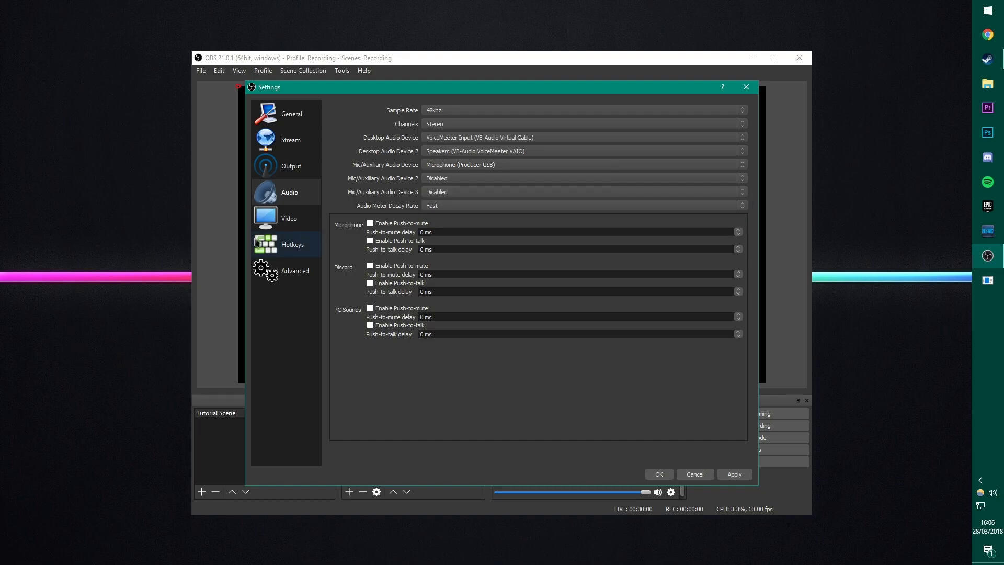
# On the Video page, try a 1280x720 output resolution, then revert it to 1920x1080
pyautogui.click(290, 219)
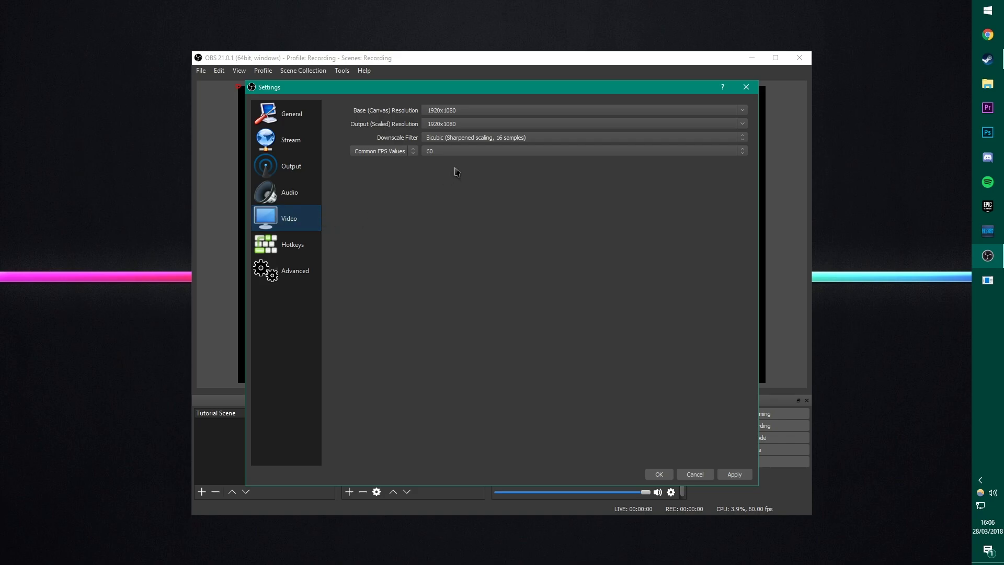
pyautogui.click(464, 110)
pyautogui.click(742, 124)
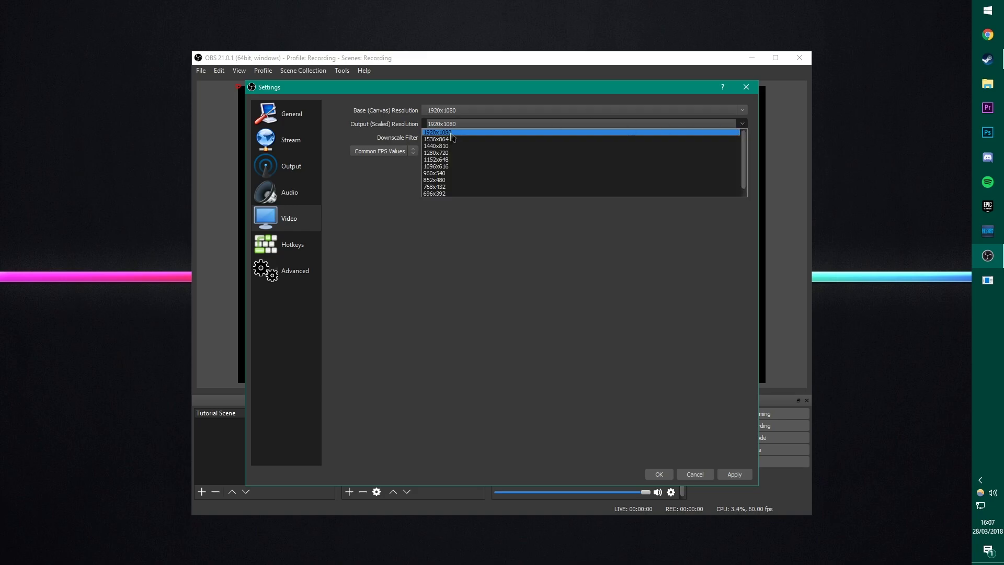
pyautogui.click(453, 152)
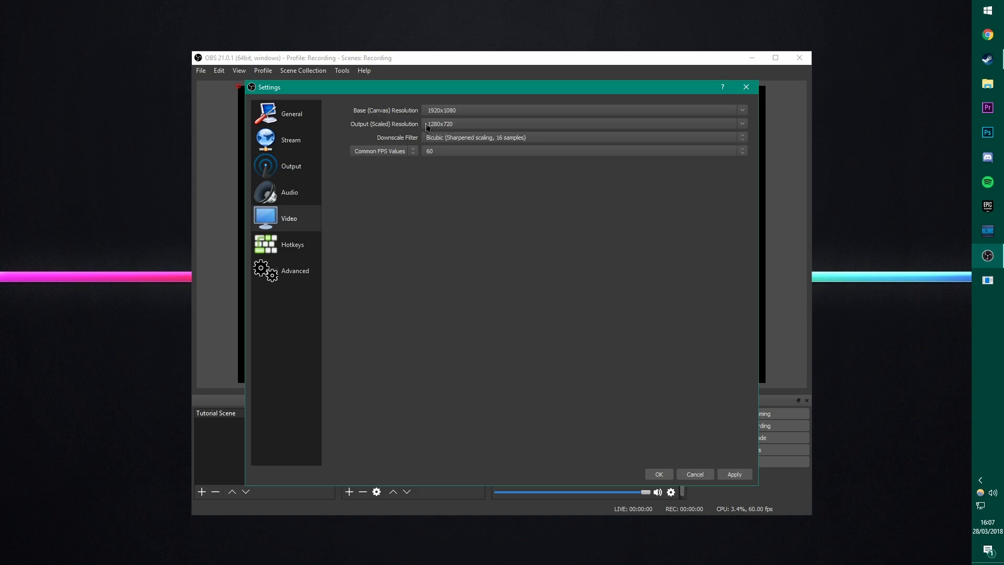
pyautogui.click(743, 125)
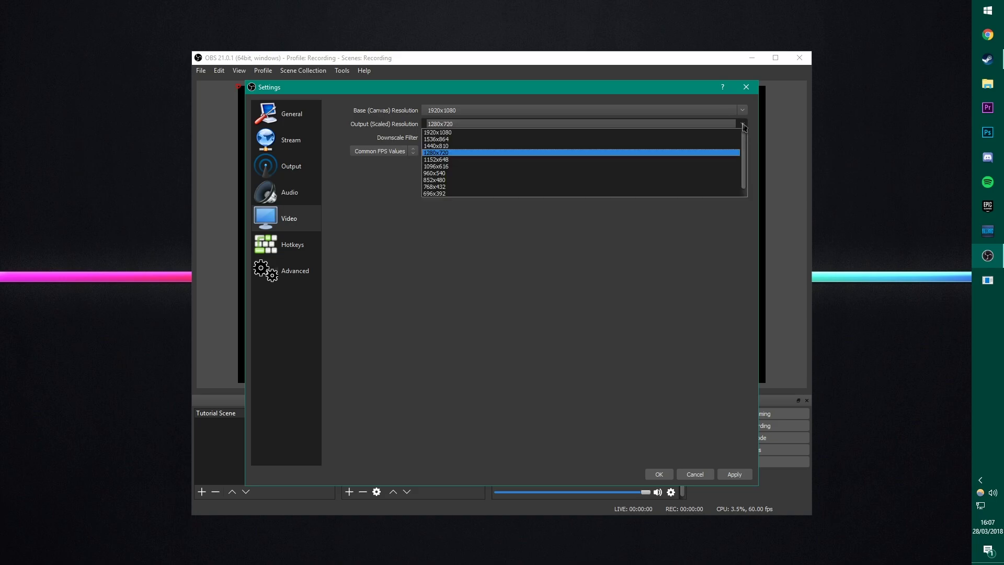
pyautogui.click(460, 132)
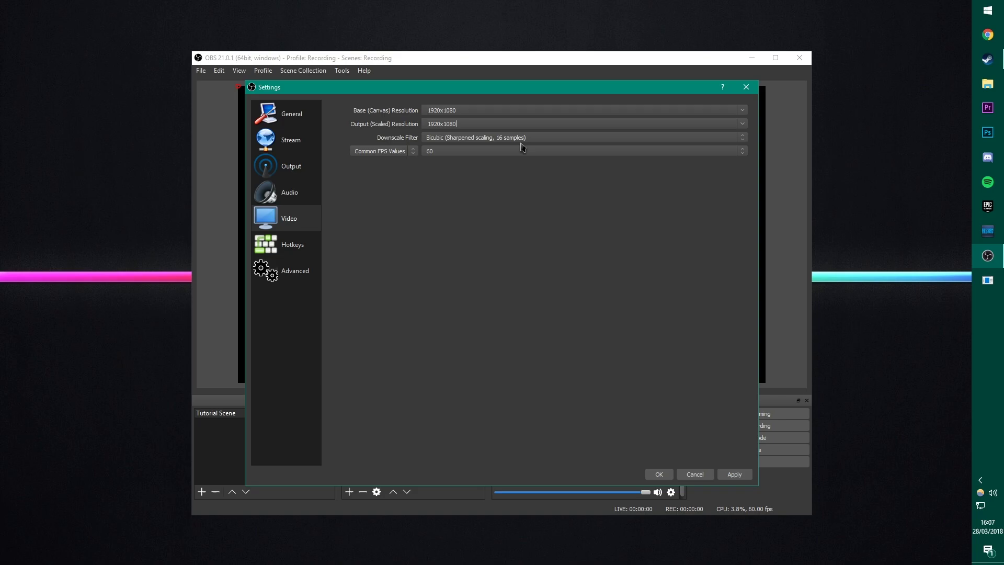
# Keep Bicubic as the downscale filter and 60 as the common FPS value
pyautogui.click(742, 137)
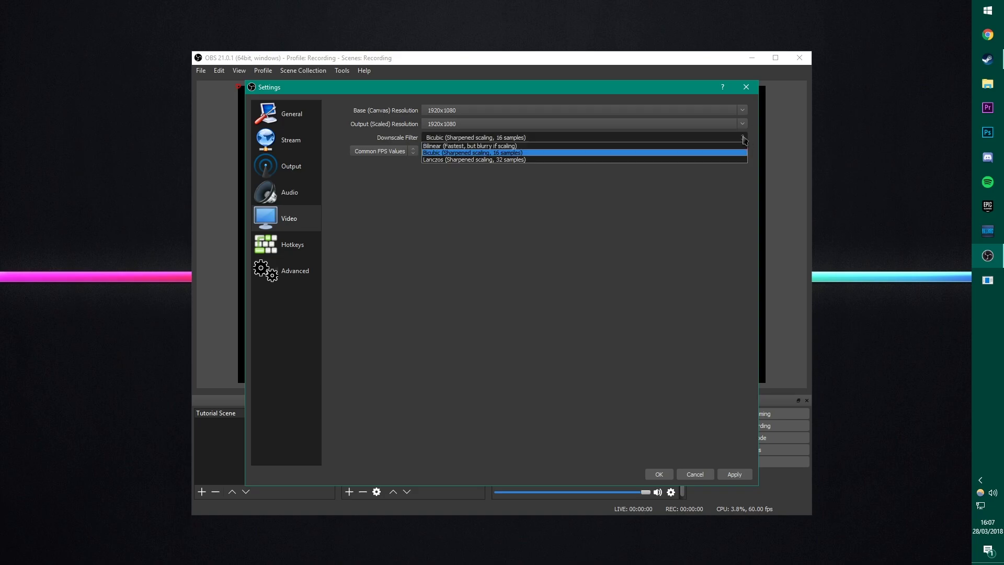
pyautogui.click(521, 153)
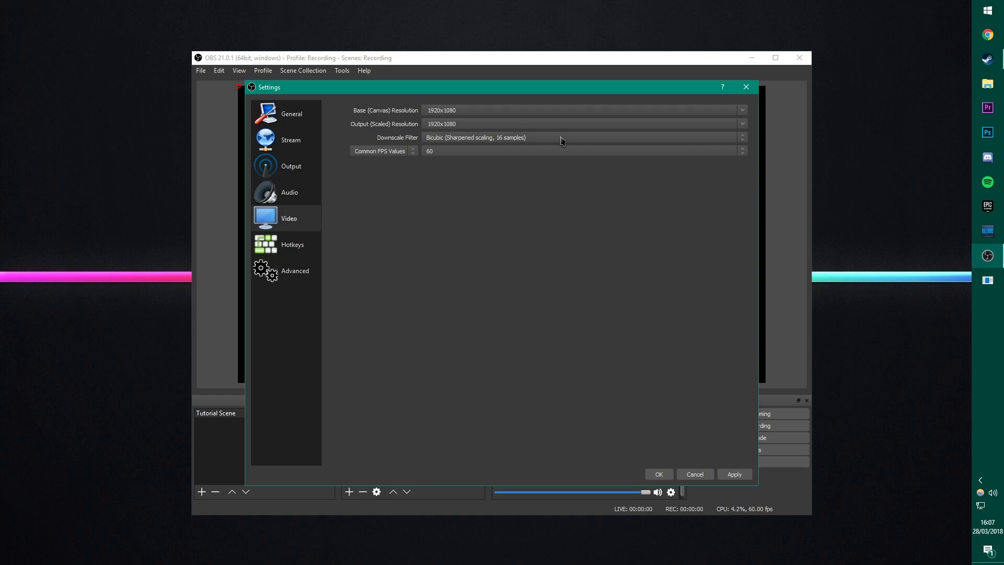
pyautogui.click(742, 138)
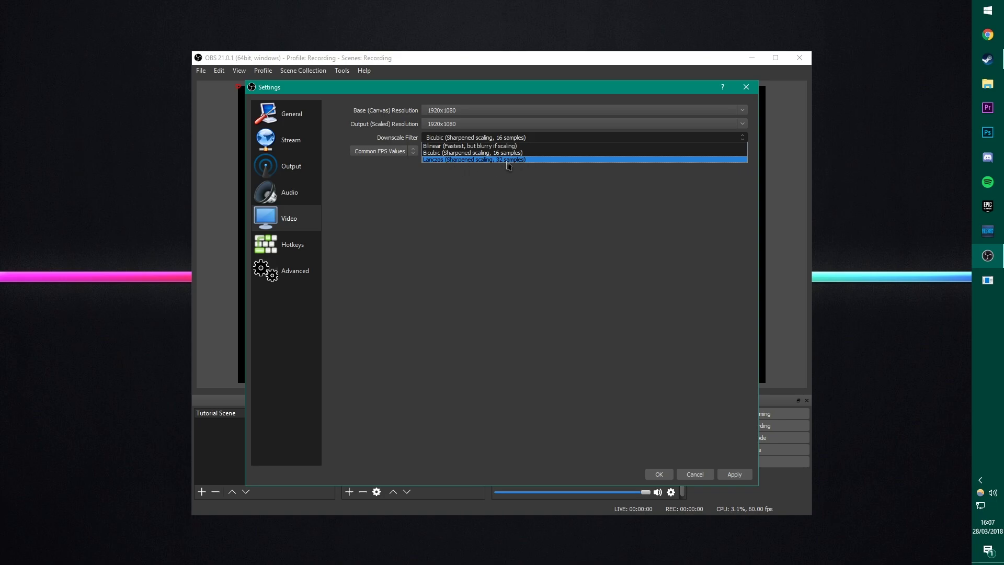
pyautogui.click(478, 153)
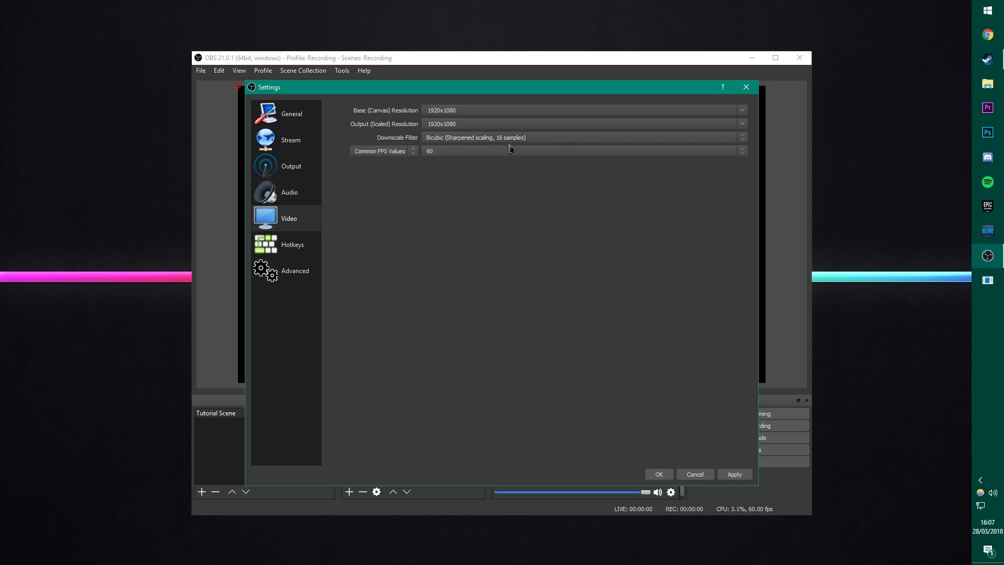
pyautogui.click(429, 153)
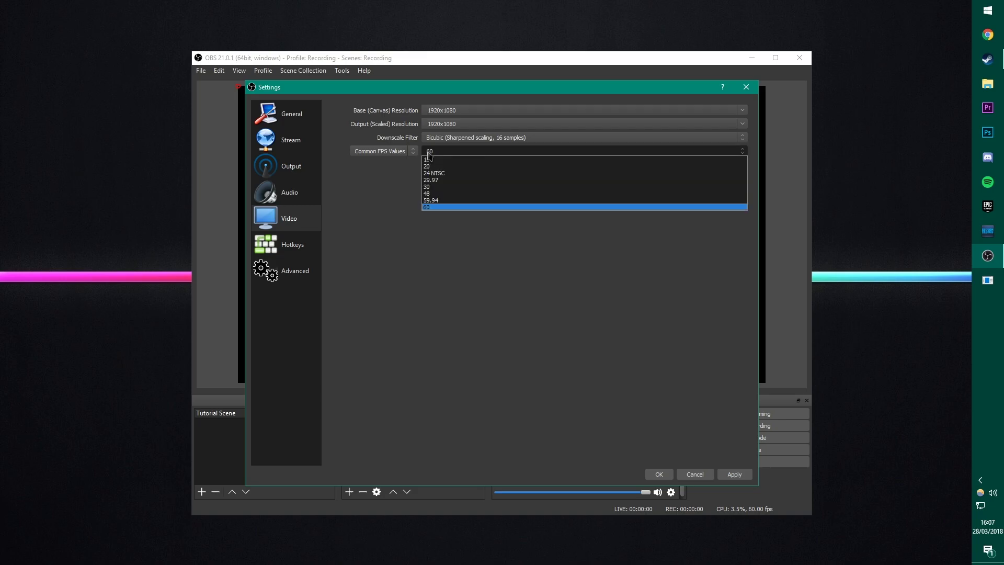
pyautogui.click(443, 209)
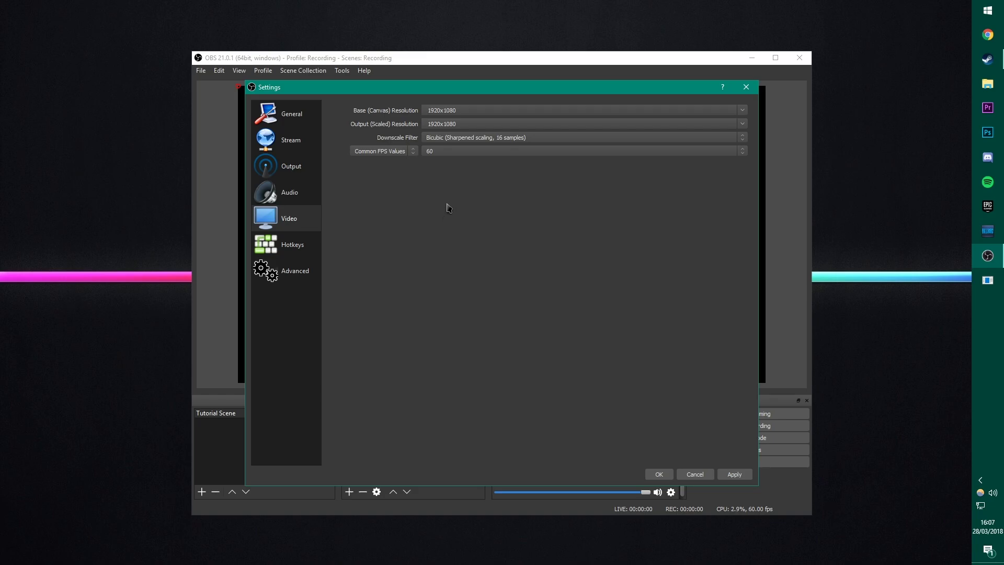
# Go through the Hotkeys page to the Advanced settings page
pyautogui.click(300, 247)
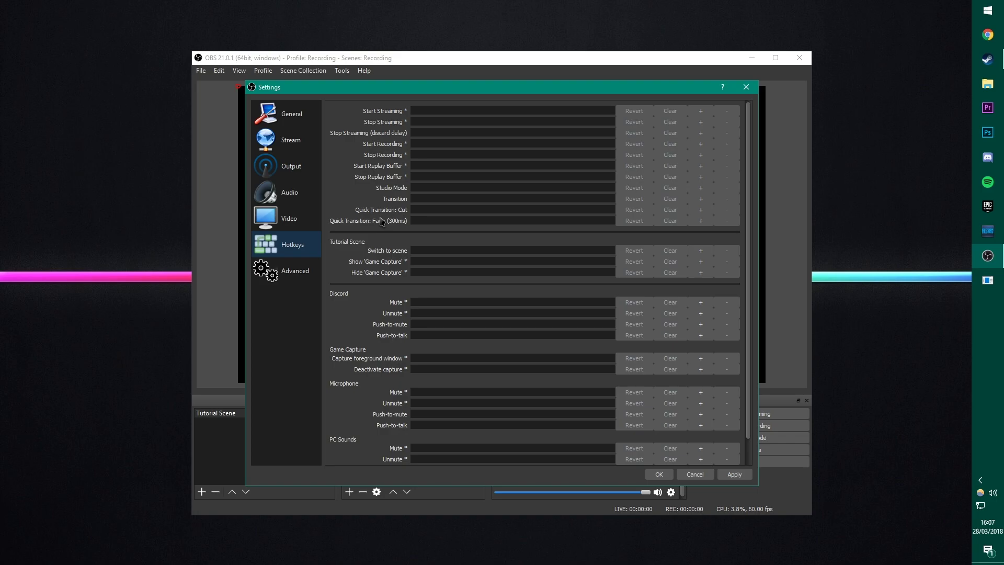
pyautogui.click(298, 269)
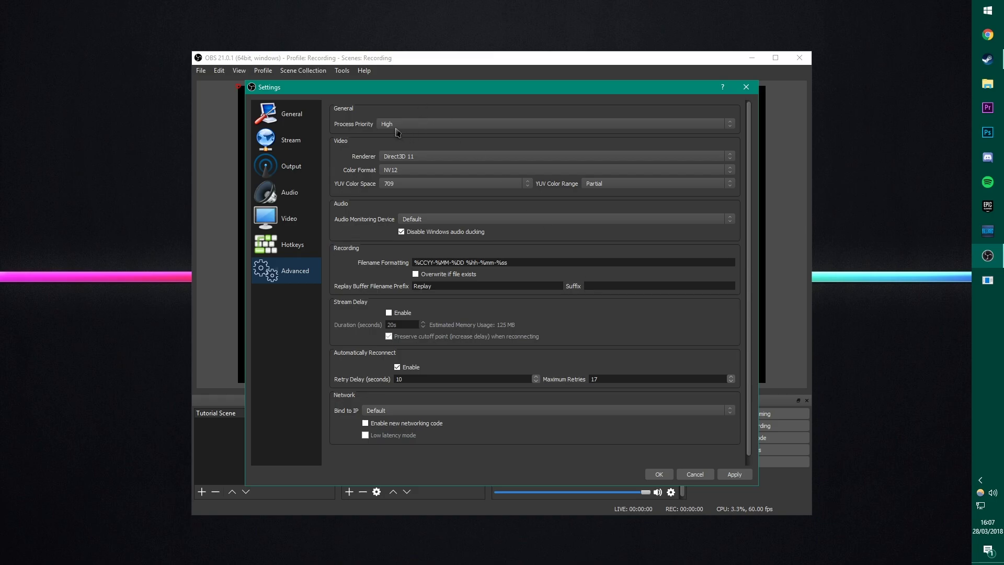
# Change the Advanced process priority from High to Normal
pyautogui.click(393, 124)
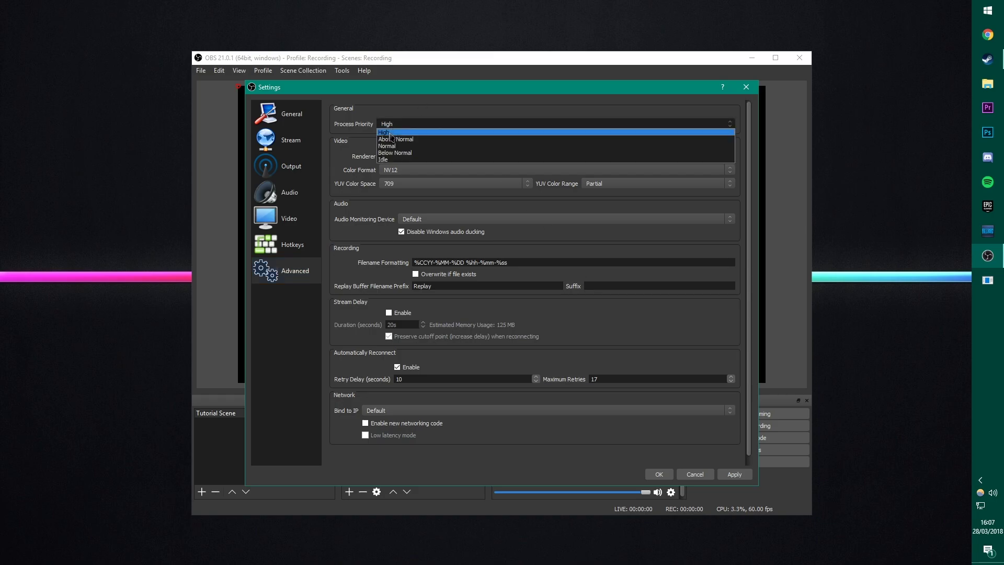
pyautogui.click(389, 127)
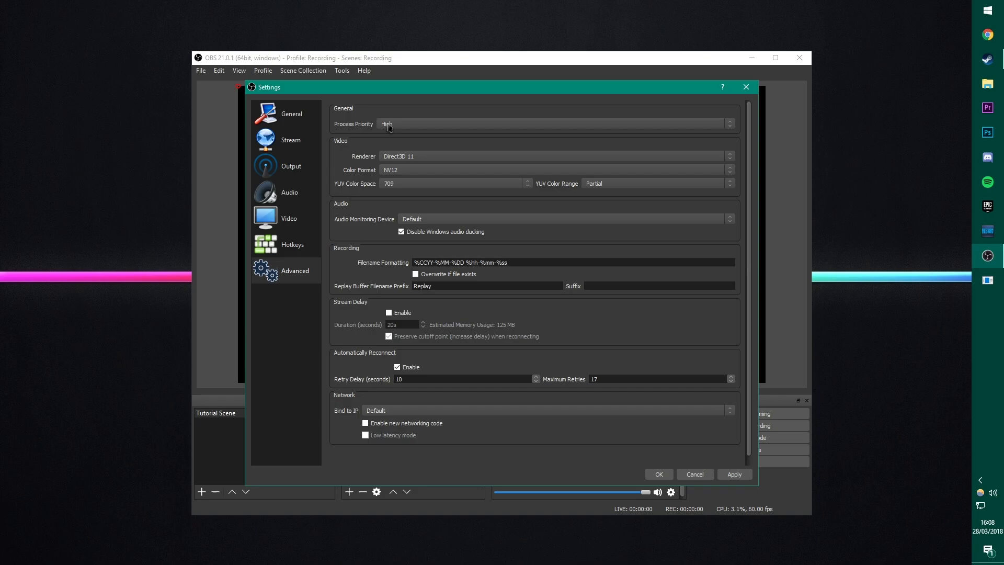
pyautogui.click(389, 126)
pyautogui.click(397, 148)
# Set the process priority back to High and confirm it stays High
pyautogui.moveTo(357, 89); pyautogui.dragTo(353, 102)
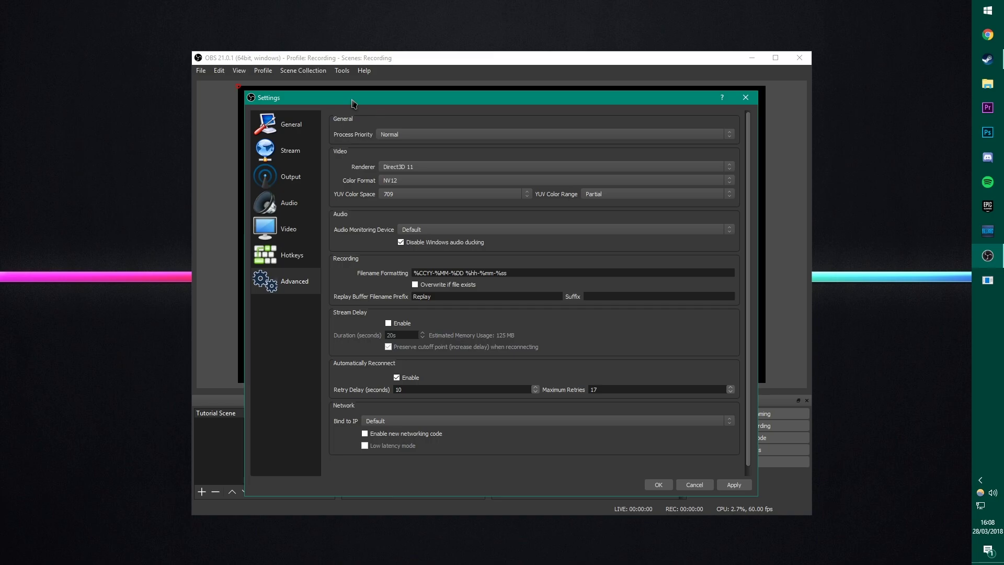
pyautogui.click(403, 134)
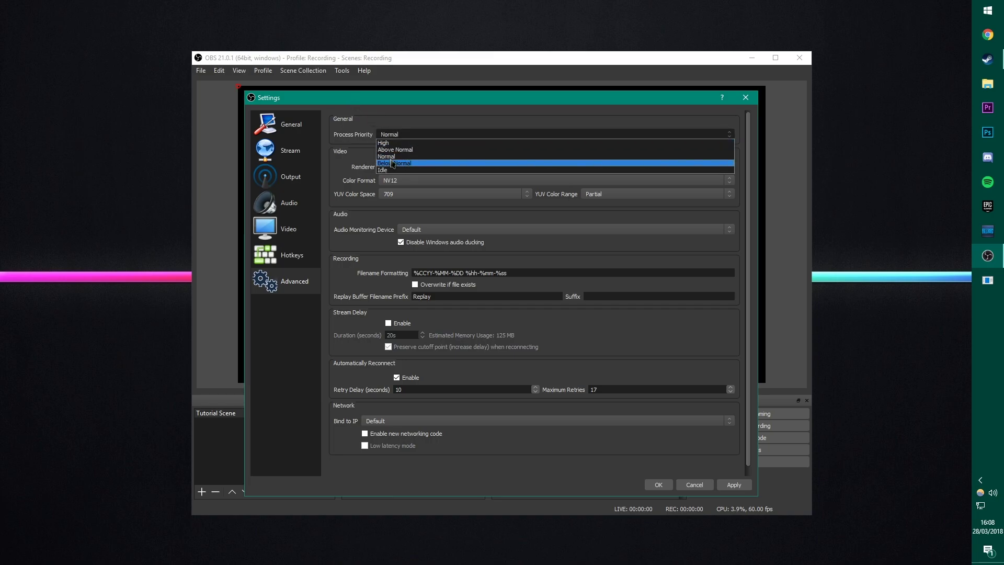
pyautogui.click(387, 142)
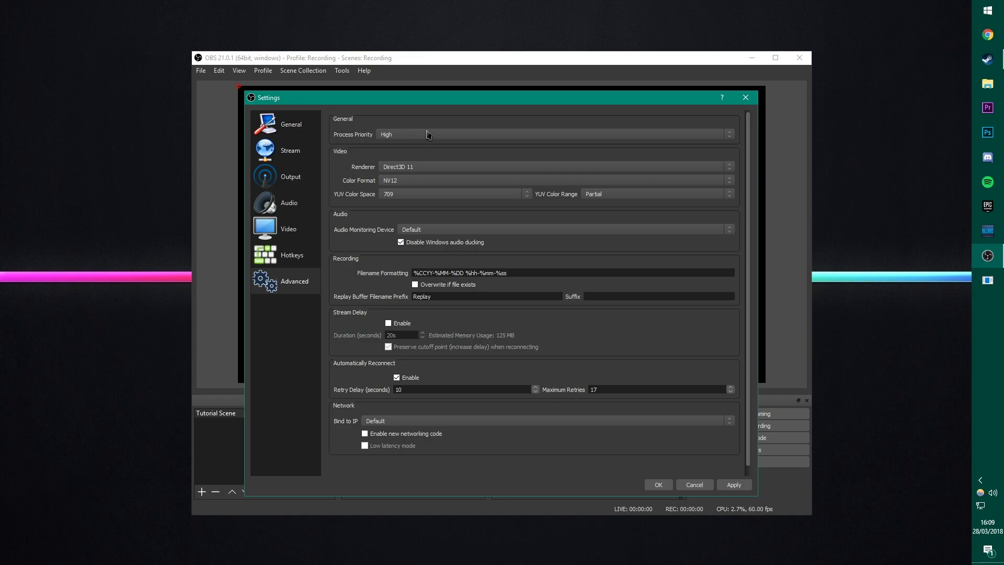
pyautogui.click(427, 135)
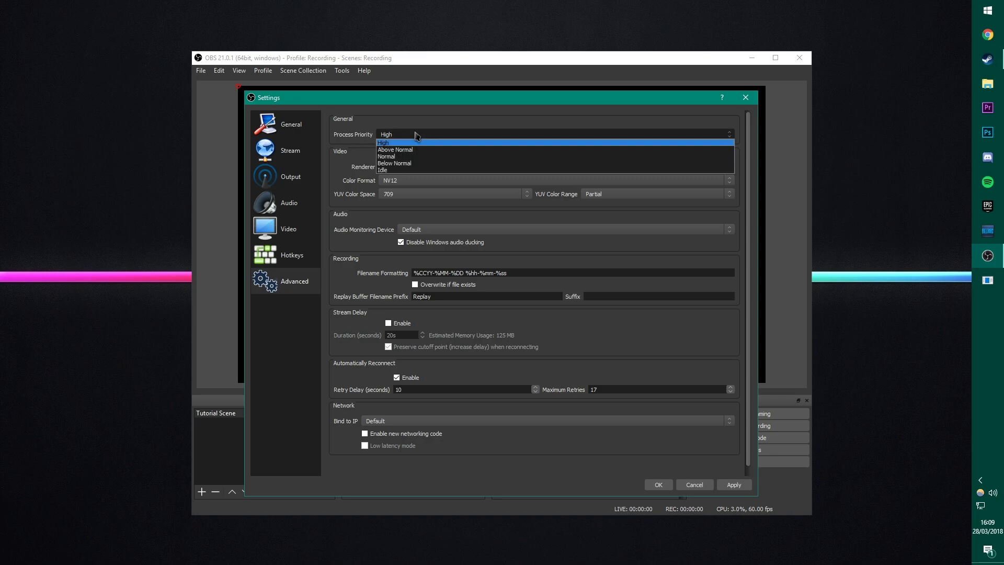
pyautogui.click(397, 131)
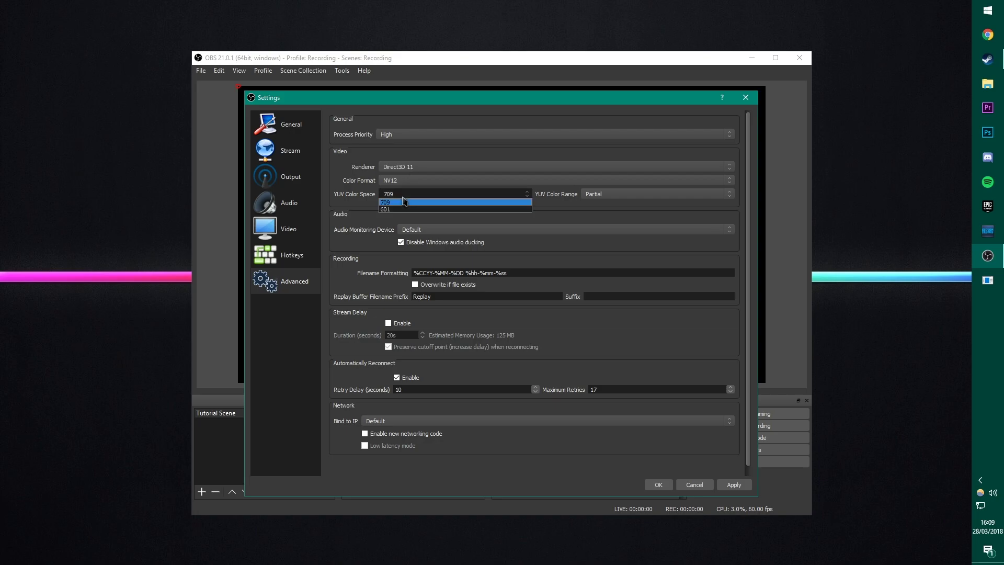
# Leave YUV colour range at Partial and colour space at 709, then Apply and OK
pyautogui.click(624, 196)
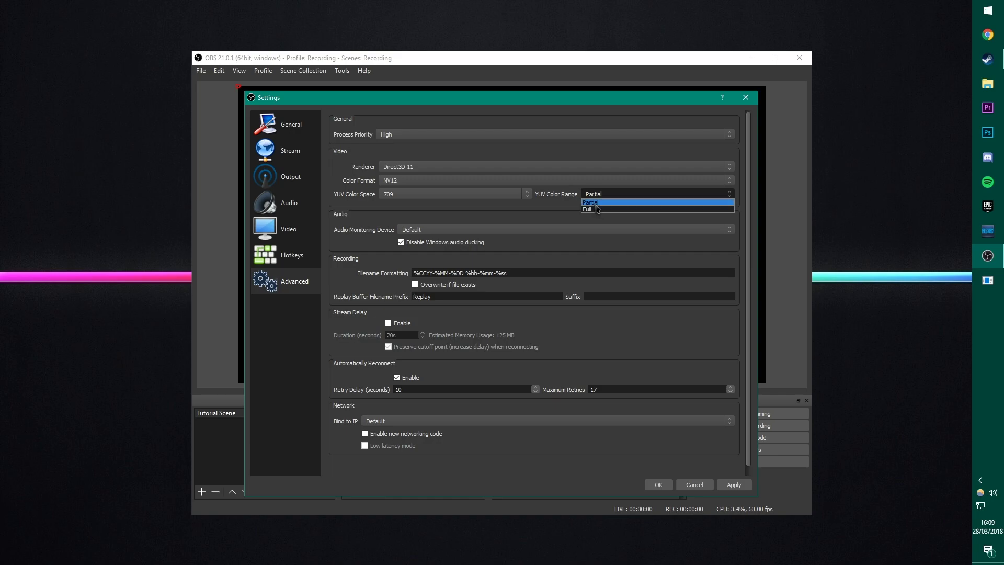
pyautogui.click(607, 195)
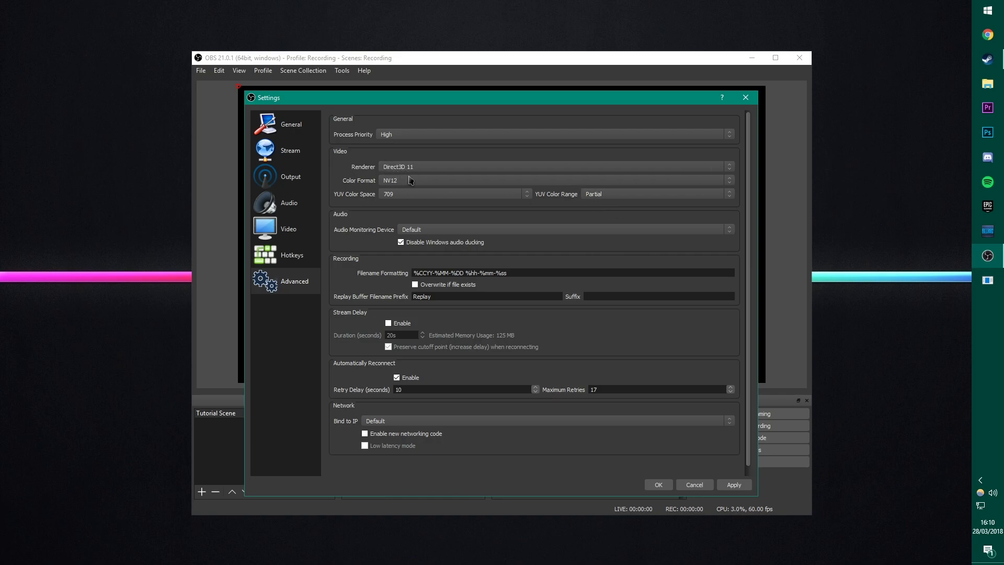
pyautogui.click(601, 195)
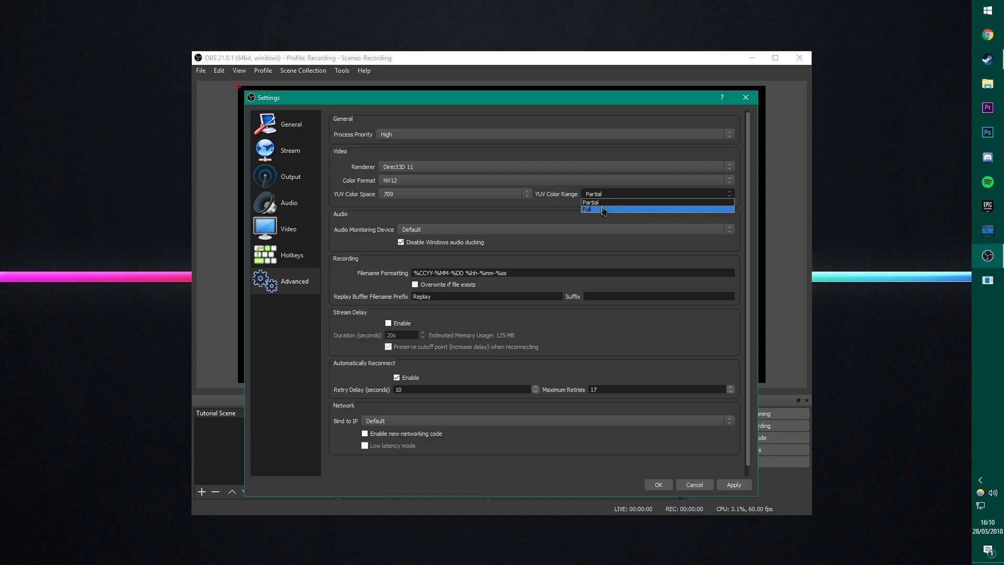
pyautogui.click(449, 194)
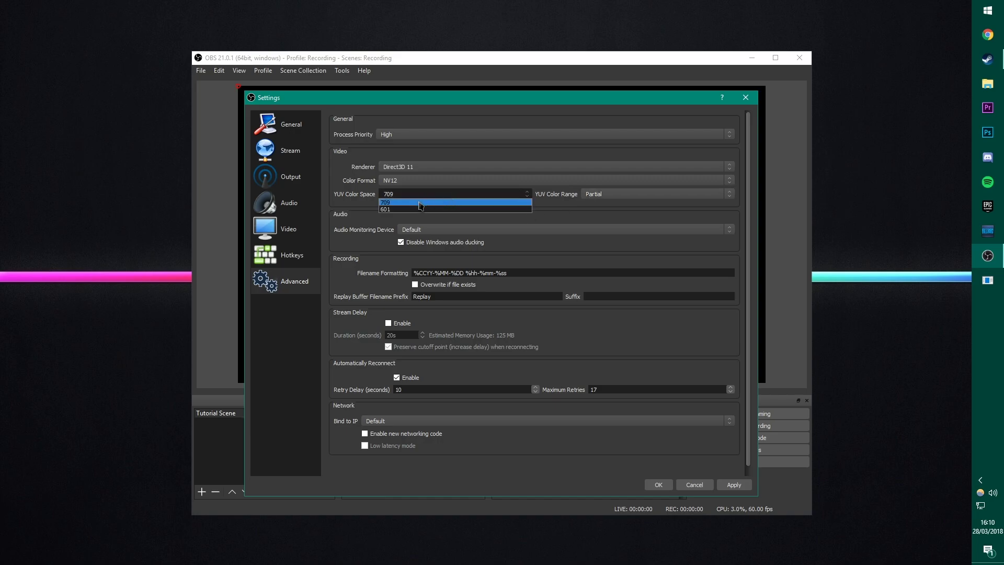
pyautogui.click(396, 198)
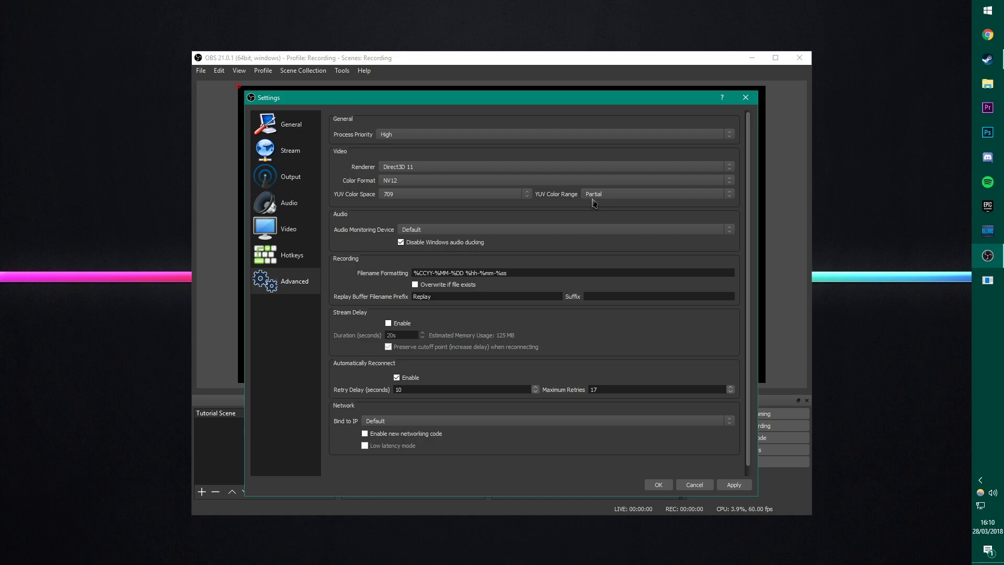
pyautogui.click(733, 485)
pyautogui.click(658, 485)
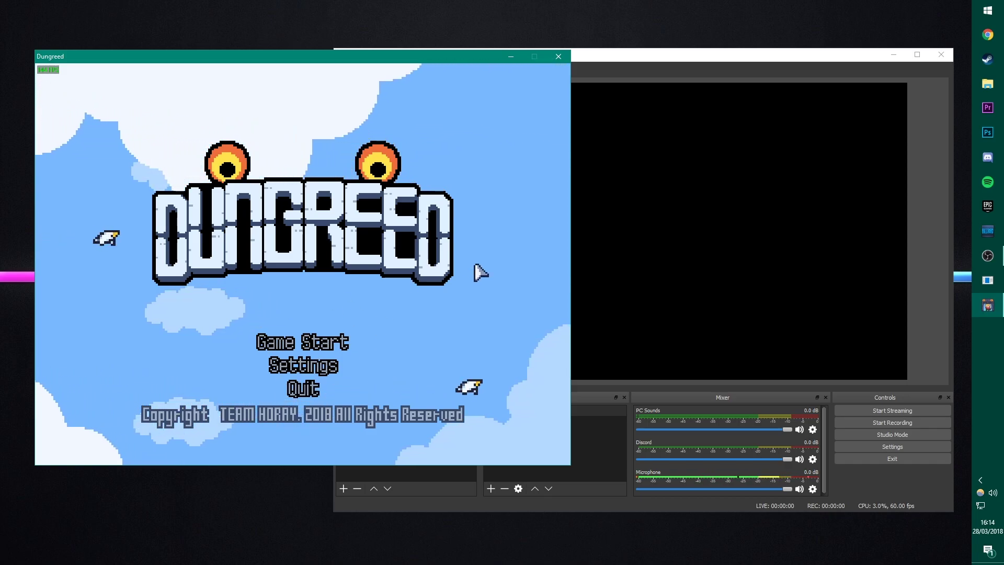
# Delete the old Game Capture source from the scene
pyautogui.click(631, 58)
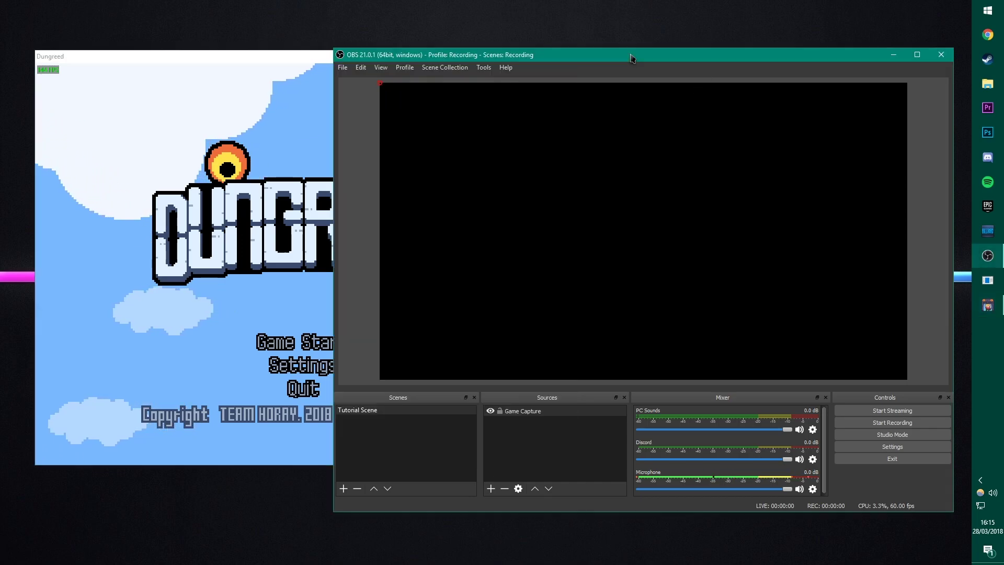
pyautogui.click(543, 413)
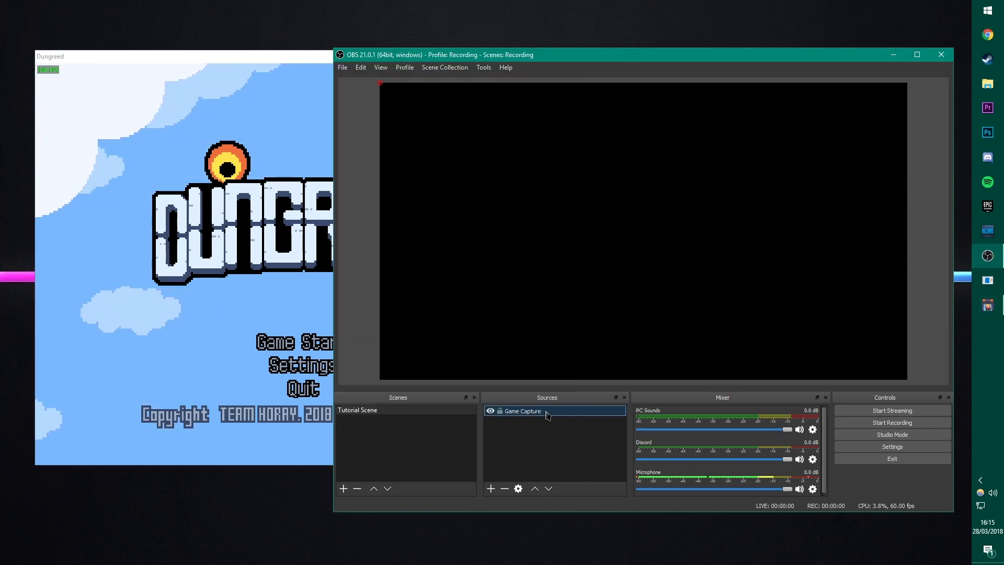
pyautogui.press('Delete')
pyautogui.click(679, 298)
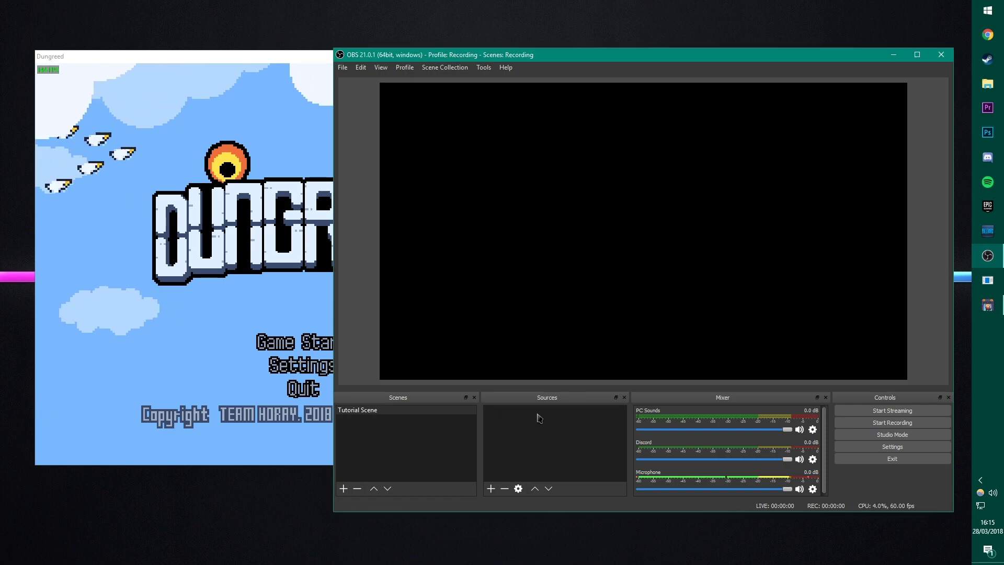
# Add a new Game Capture set to capture the specific window [Dungreed.exe]: Dungreed
pyautogui.rightClick(540, 419)
pyautogui.moveTo(541, 421)
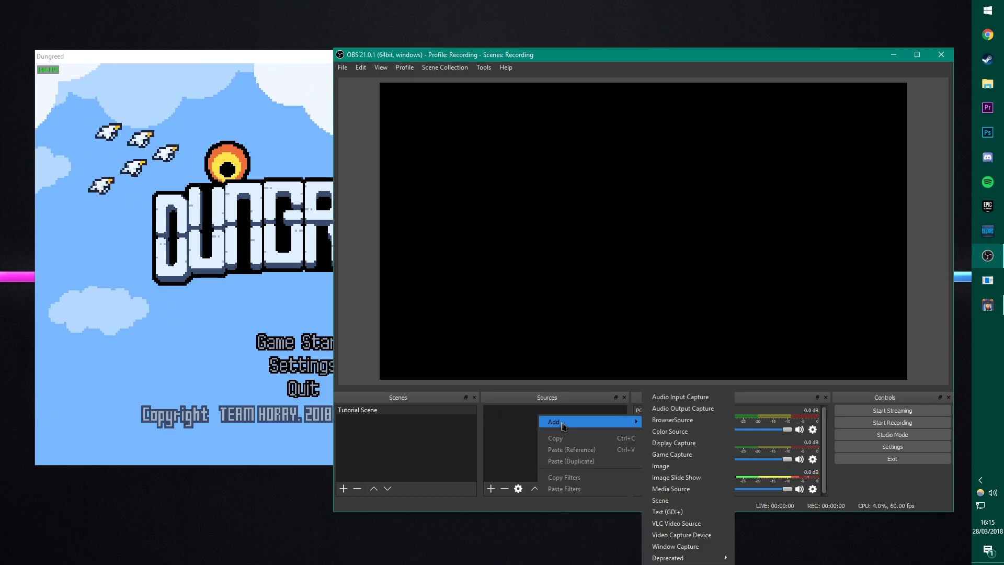
pyautogui.click(674, 456)
pyautogui.click(673, 354)
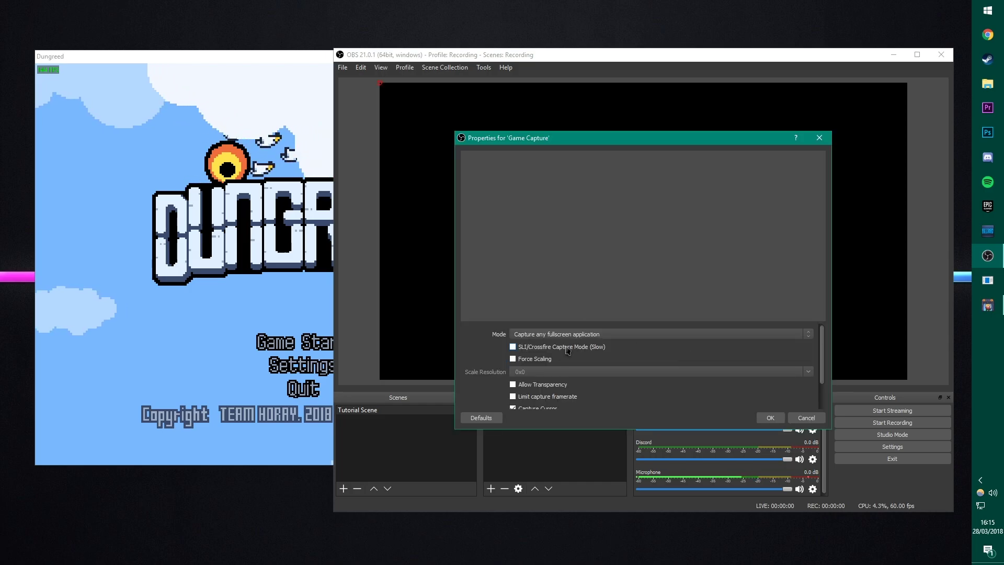
pyautogui.click(543, 349)
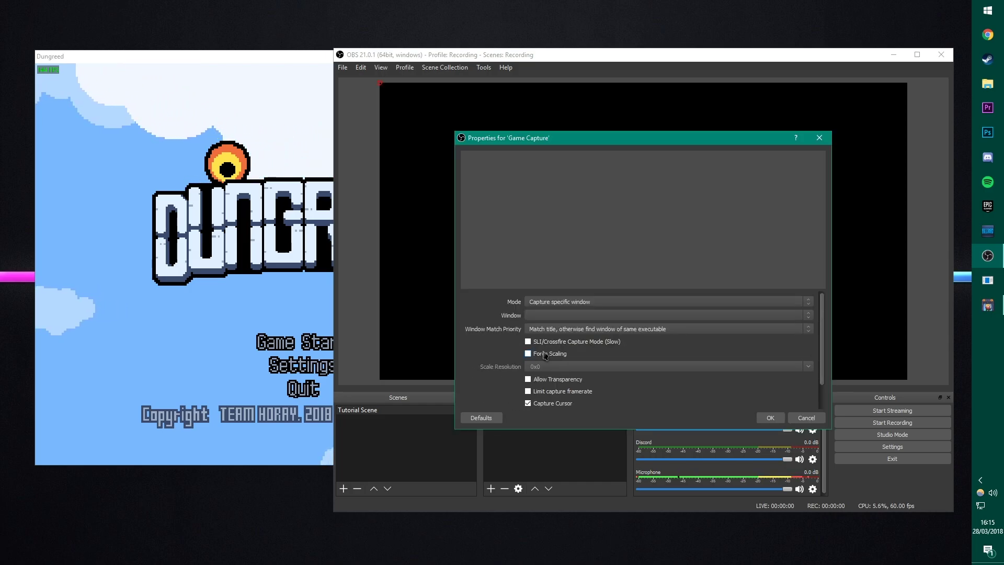
pyautogui.click(565, 316)
pyautogui.click(567, 331)
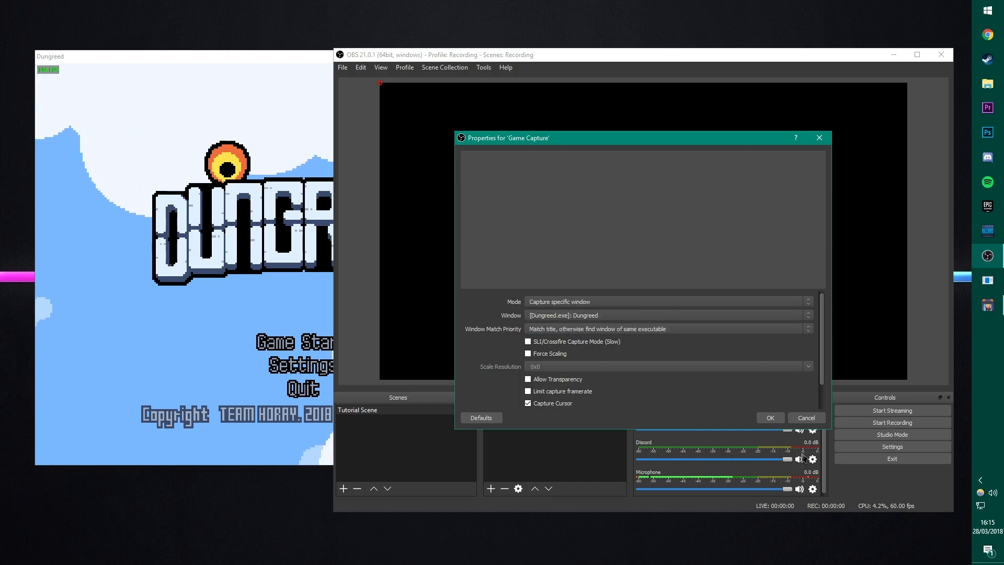
pyautogui.click(770, 417)
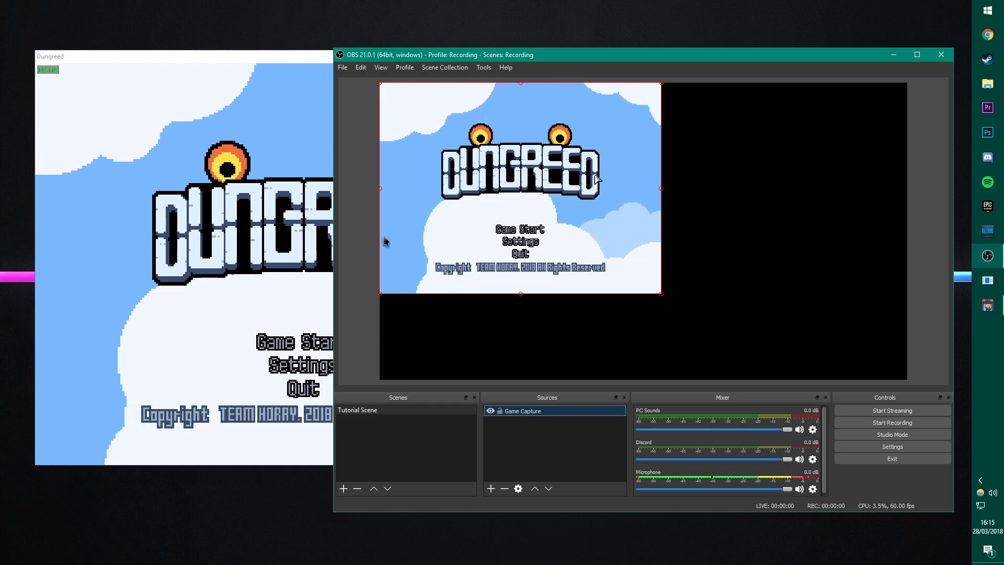
# Open Dungreed's own settings screen, then return to OBS
pyautogui.click(142, 128)
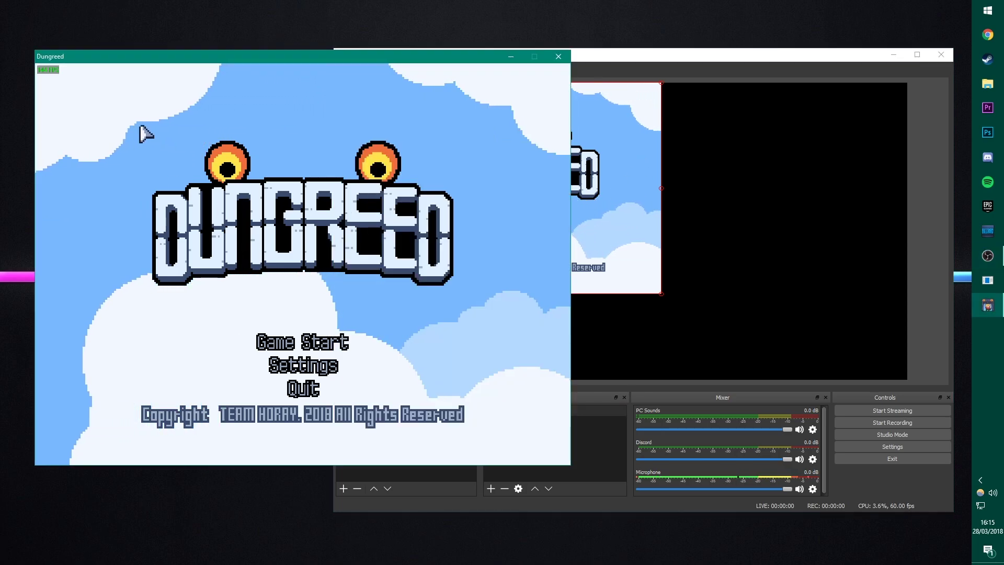
pyautogui.click(303, 365)
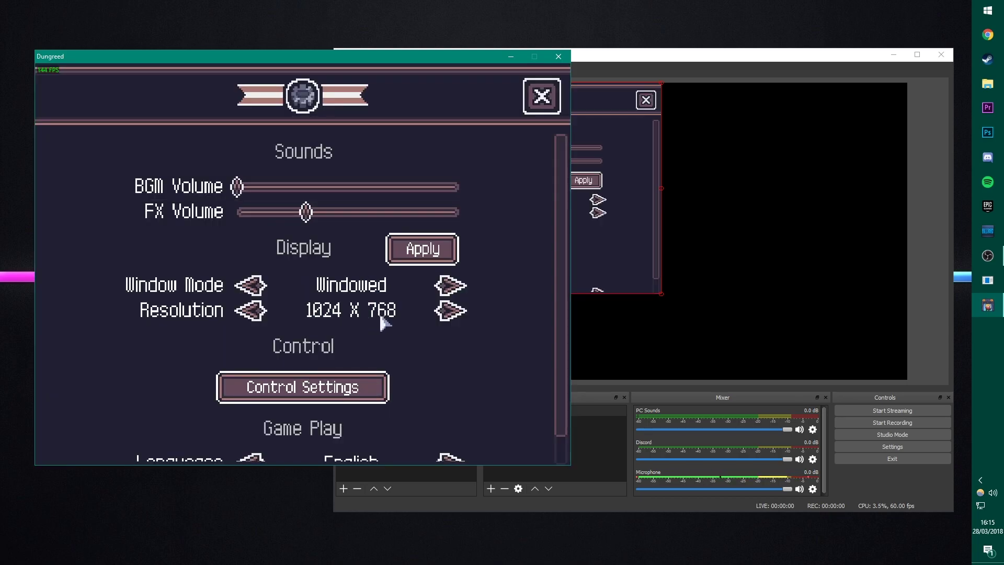
pyautogui.click(668, 192)
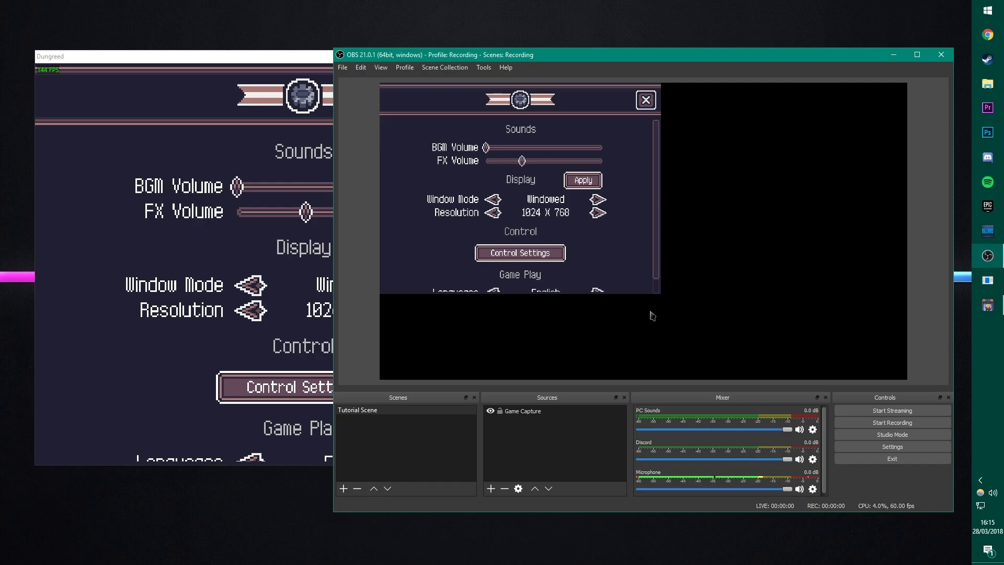
# Reposition the captured game in the preview and enlarge it to the preview's height
pyautogui.click(543, 209)
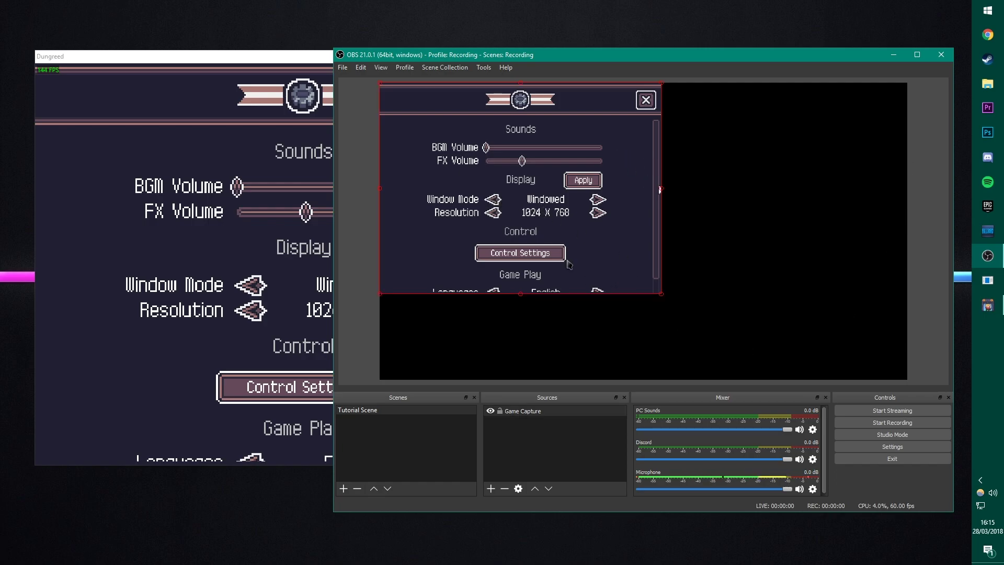
pyautogui.moveTo(528, 222); pyautogui.dragTo(654, 238)
pyautogui.rightClick(654, 238)
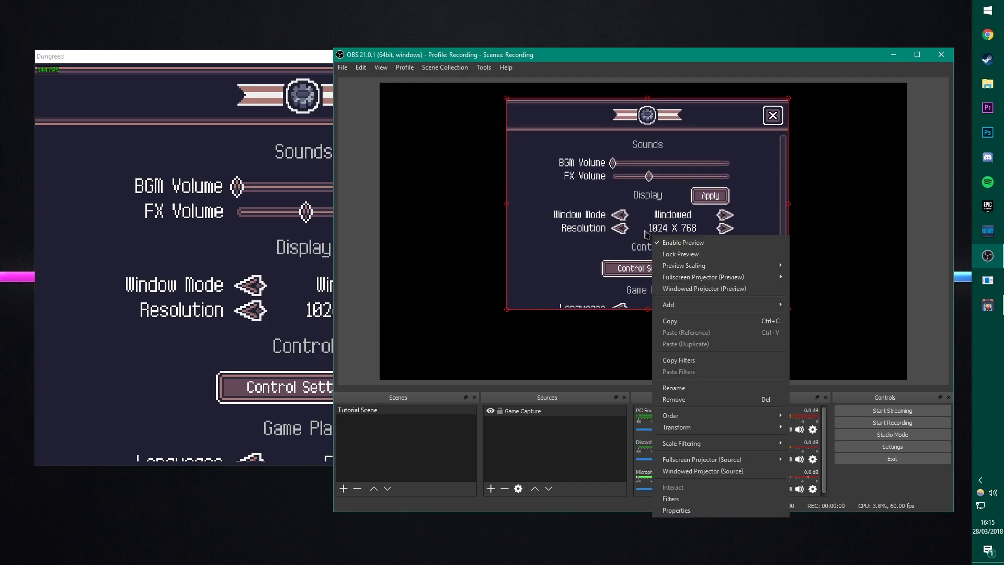
pyautogui.click(647, 233)
pyautogui.moveTo(607, 215); pyautogui.dragTo(580, 199)
pyautogui.moveTo(762, 296); pyautogui.dragTo(801, 360)
# Apply Fit to screen, try Stretch to screen, then return to Fit to screen with side bars
pyautogui.rightClick(758, 304)
pyautogui.moveTo(819, 215)
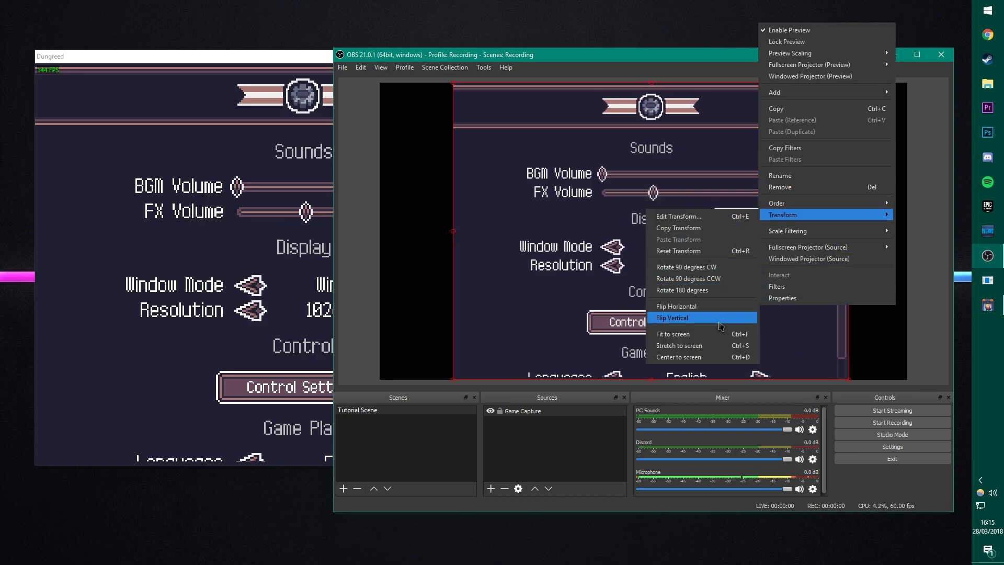
pyautogui.click(701, 338)
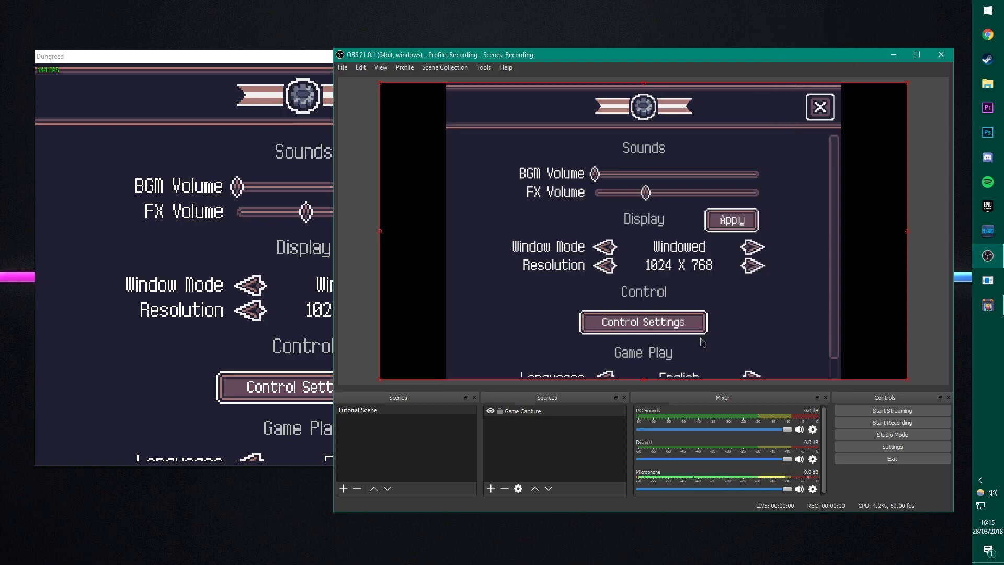
pyautogui.rightClick(539, 253)
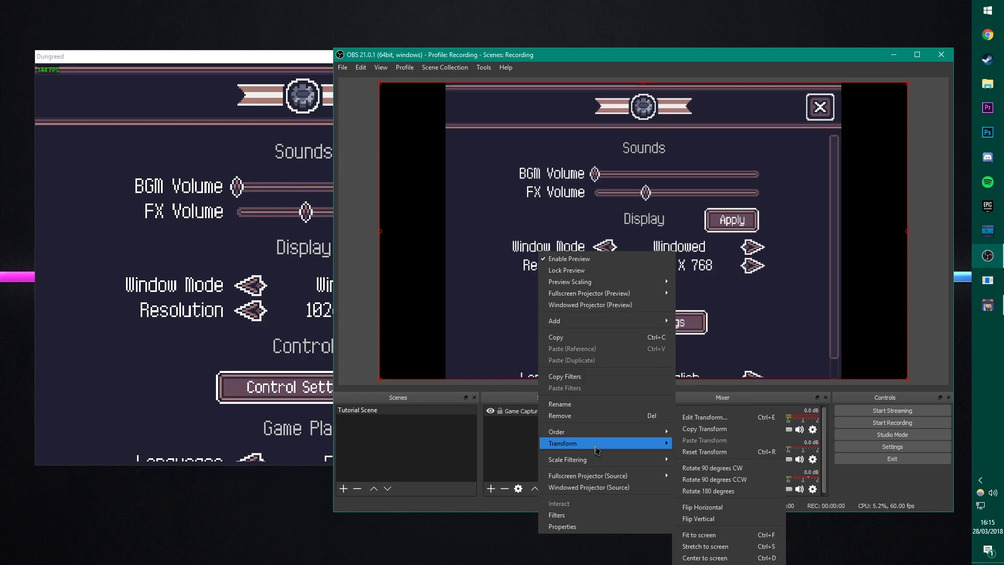
pyautogui.click(716, 546)
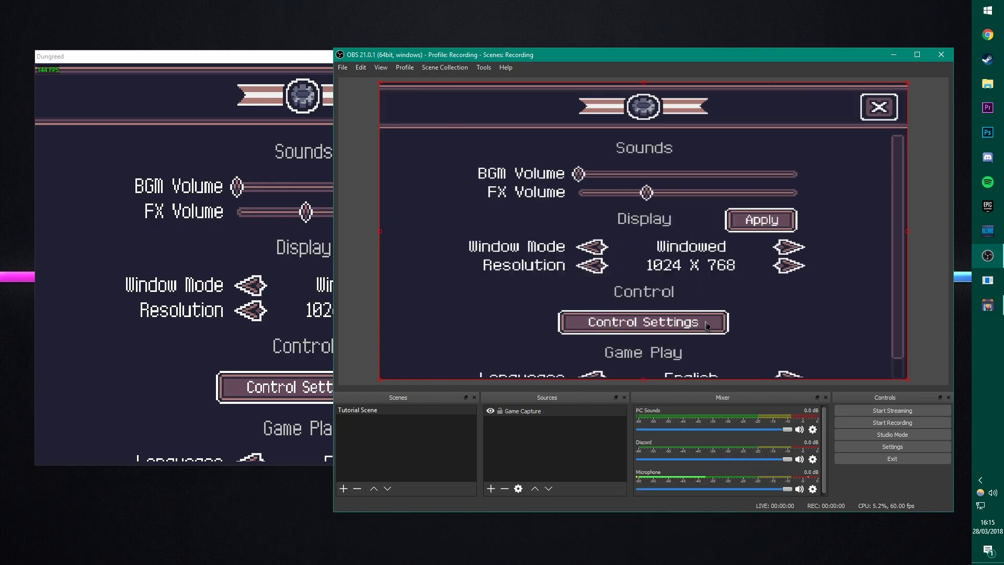
pyautogui.rightClick(592, 240)
pyautogui.moveTo(628, 438)
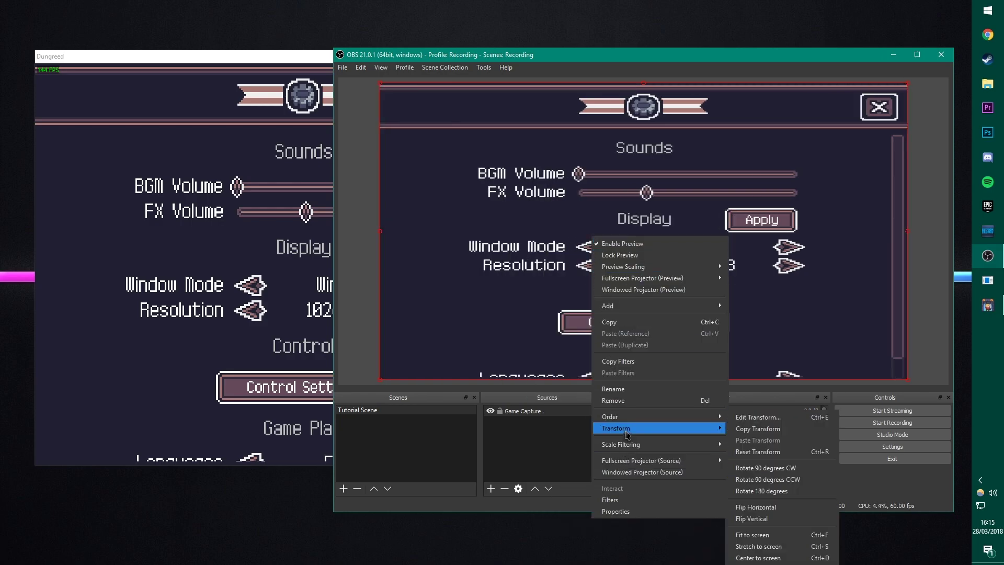
pyautogui.click(761, 538)
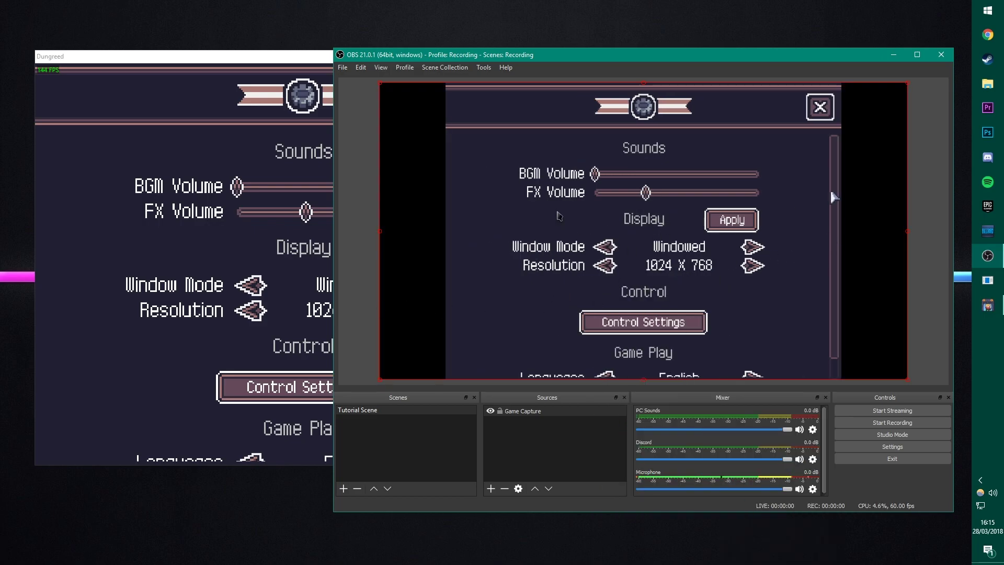
pyautogui.rightClick(541, 459)
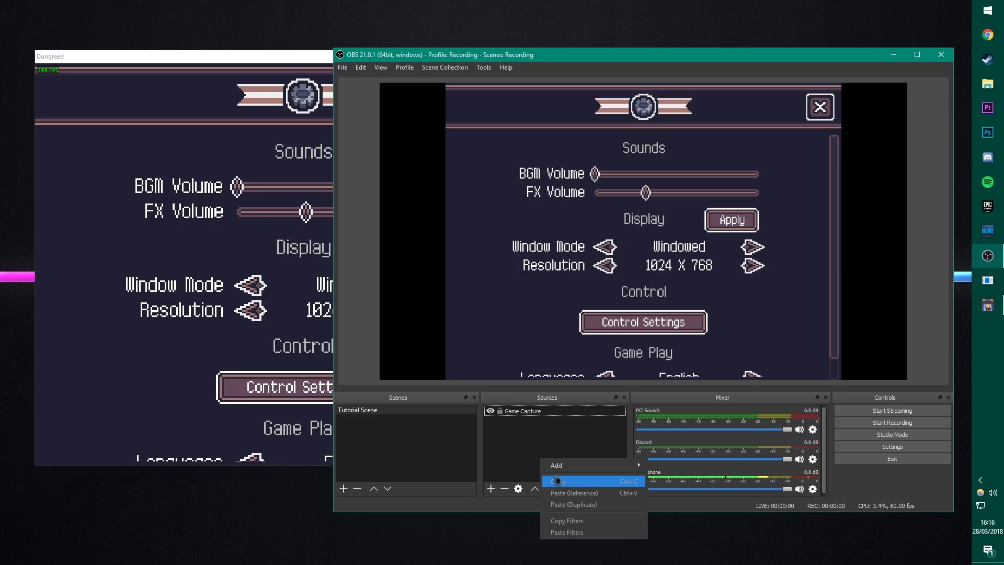
pyautogui.moveTo(563, 471)
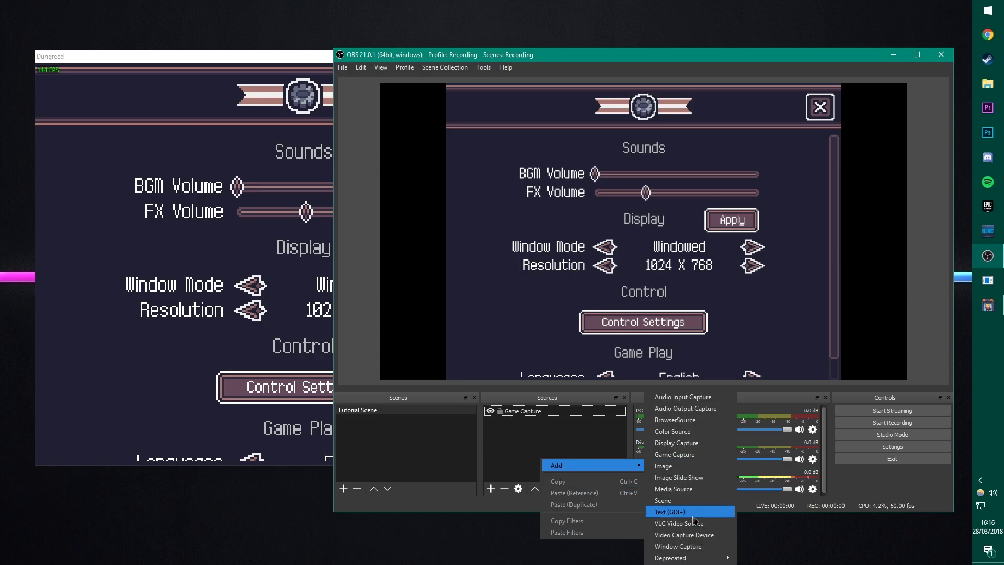
pyautogui.click(497, 434)
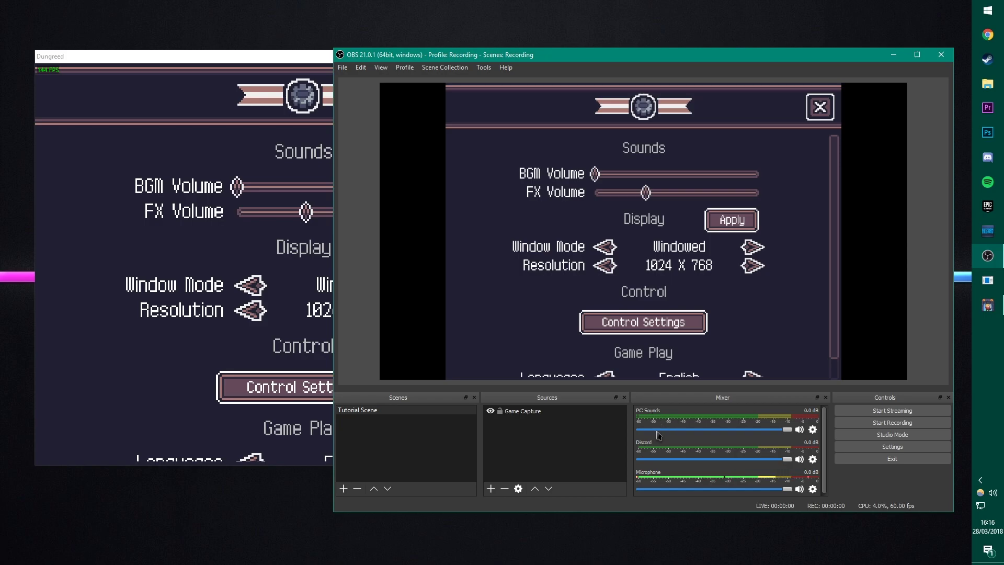
pyautogui.click(813, 429)
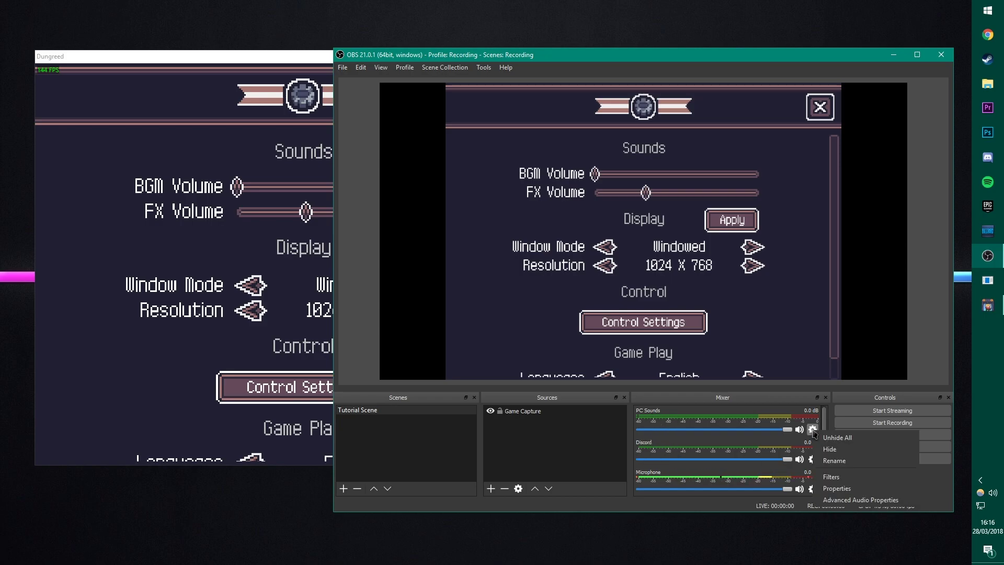
pyautogui.click(834, 501)
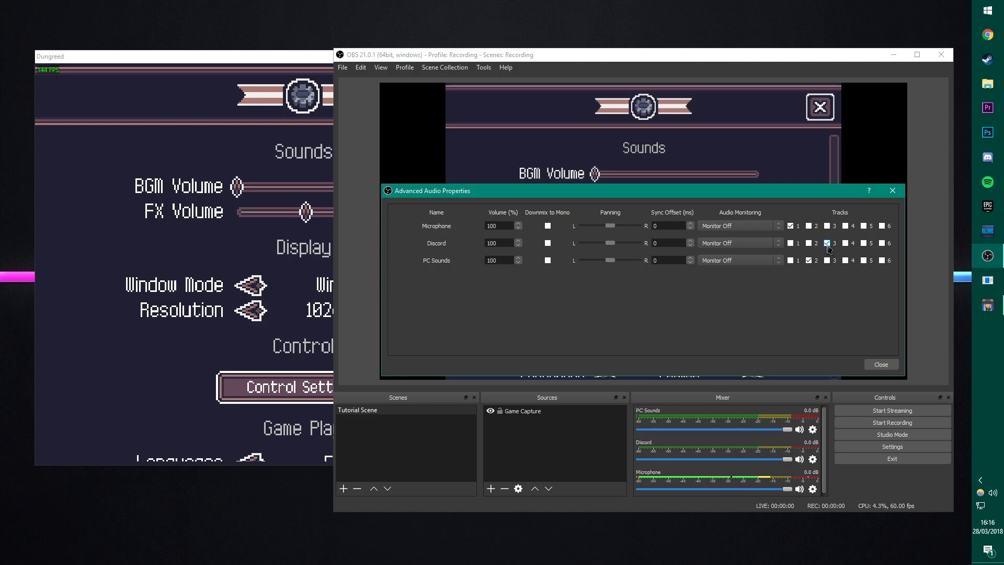
pyautogui.click(844, 243)
pyautogui.click(845, 243)
pyautogui.click(881, 364)
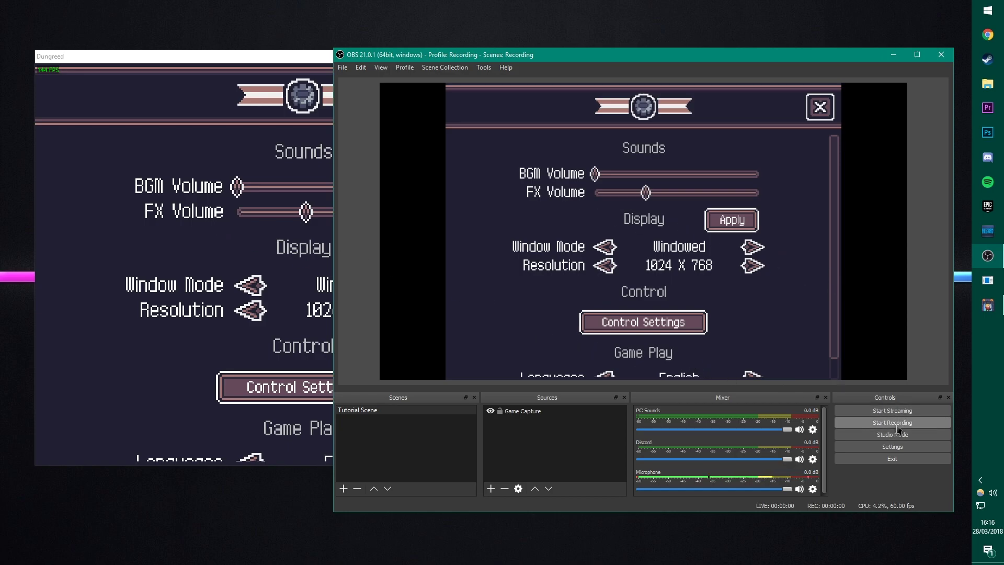
# Arrange the windows, leave Dungreed's settings, and start the game from save Slot 1
pyautogui.click(152, 62)
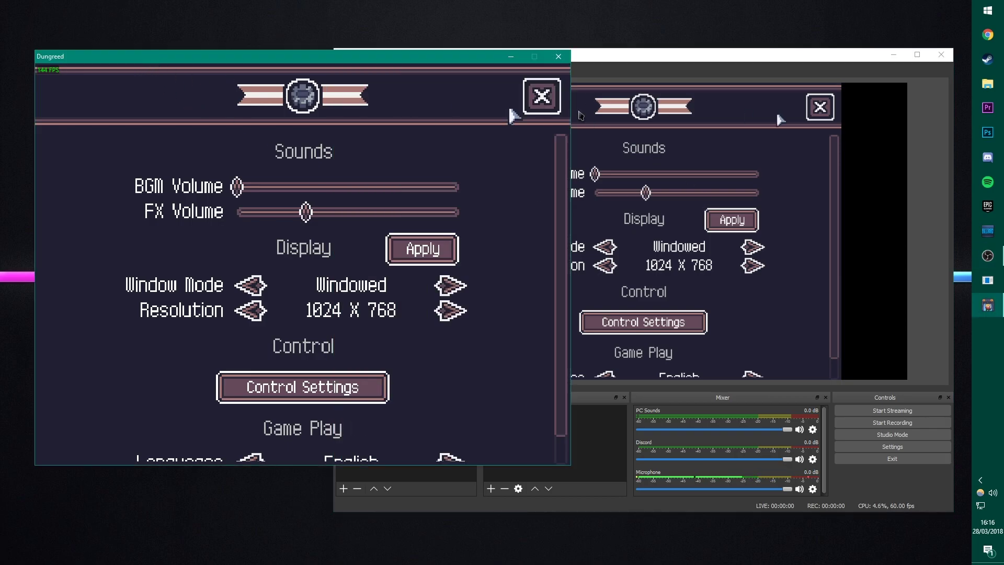
pyautogui.moveTo(640, 58); pyautogui.dragTo(742, 61)
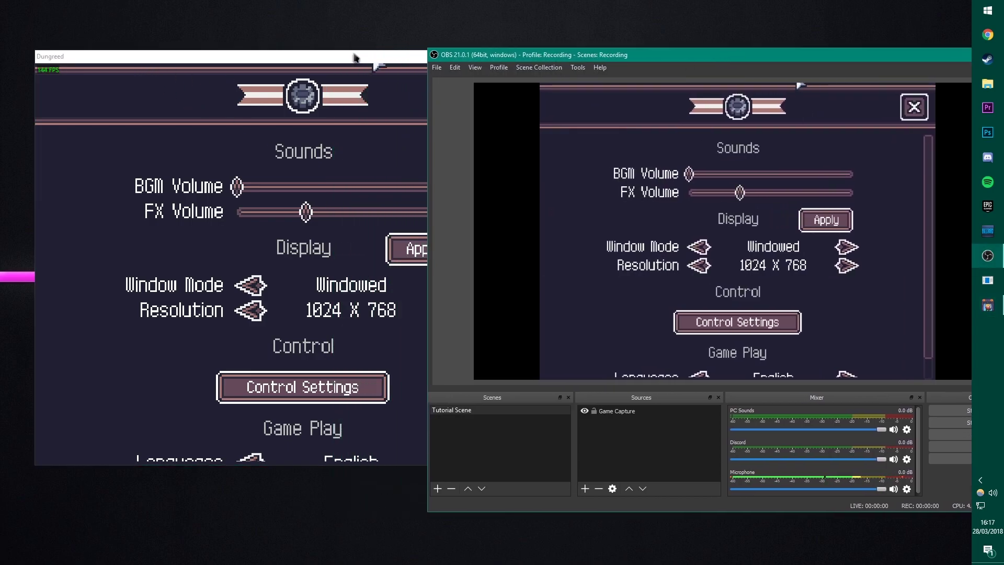
pyautogui.click(355, 57)
pyautogui.click(540, 97)
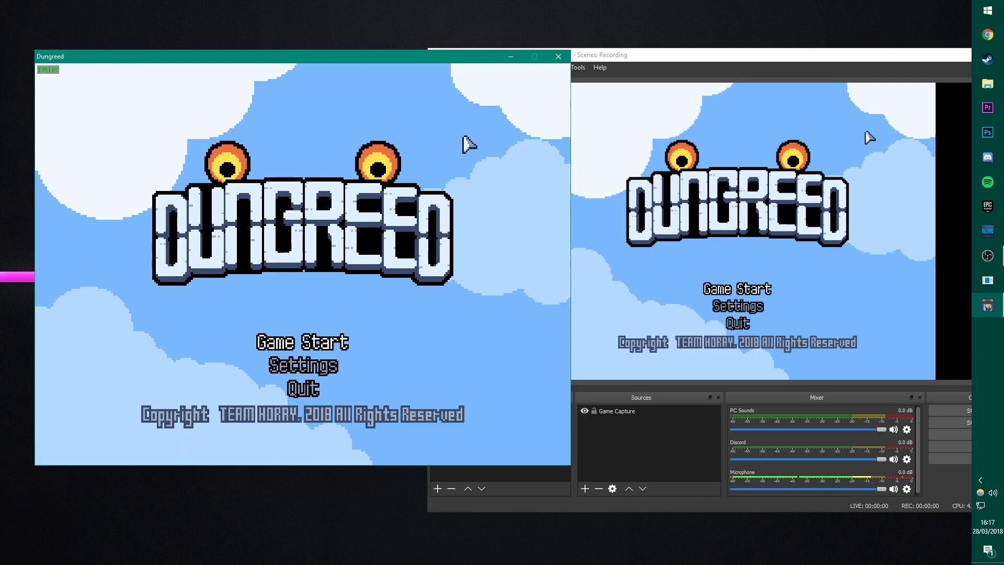
pyautogui.click(309, 345)
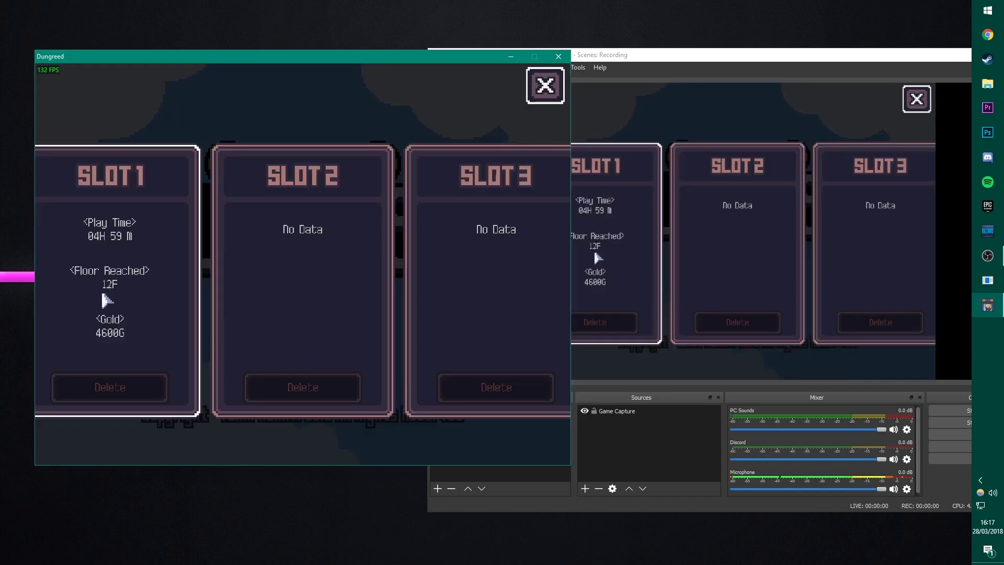
pyautogui.click(131, 288)
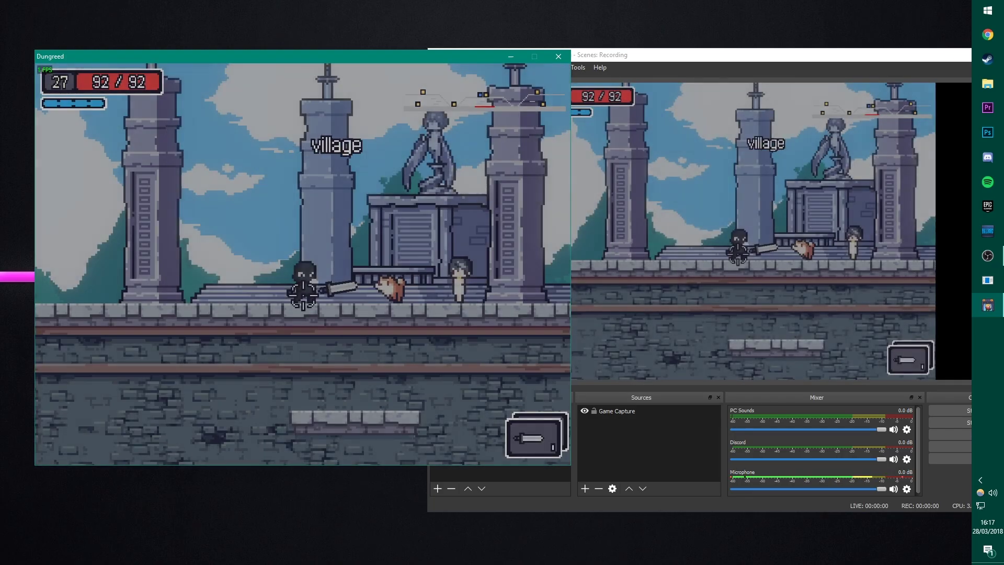
# Run and jump the character left and right through the village with A, D and Space
pyautogui.press('d')
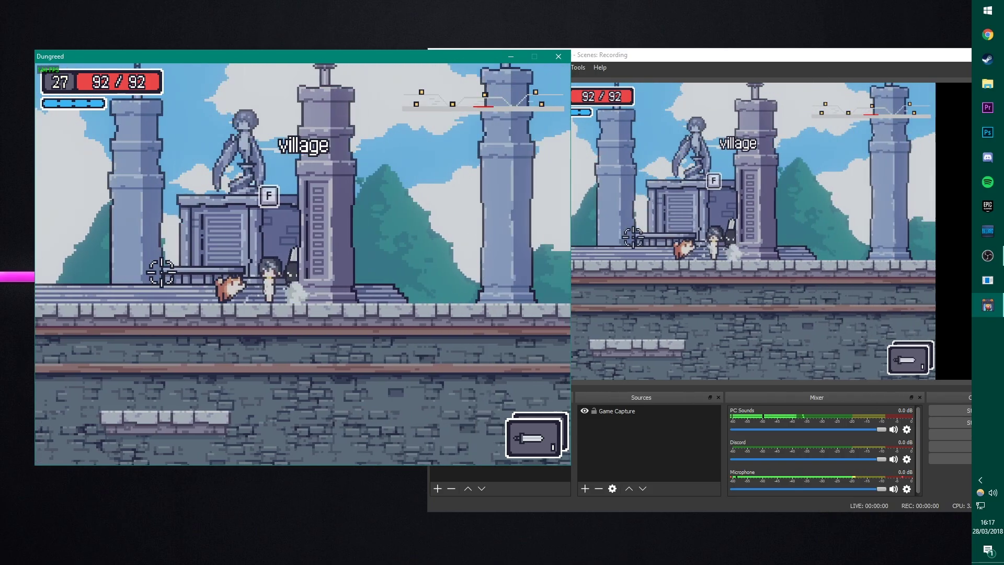
pyautogui.press('a')
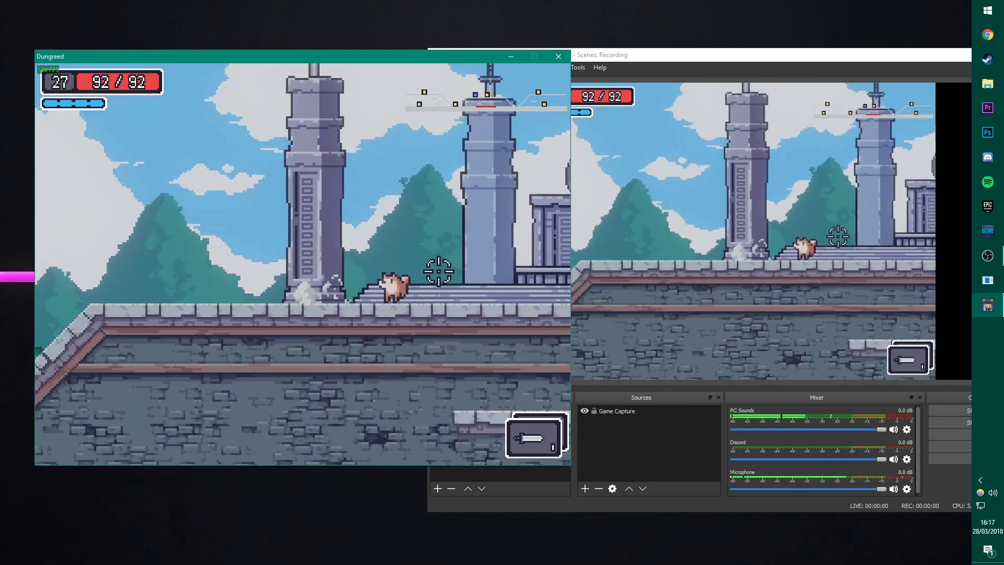
pyautogui.press('space')
pyautogui.press('a')
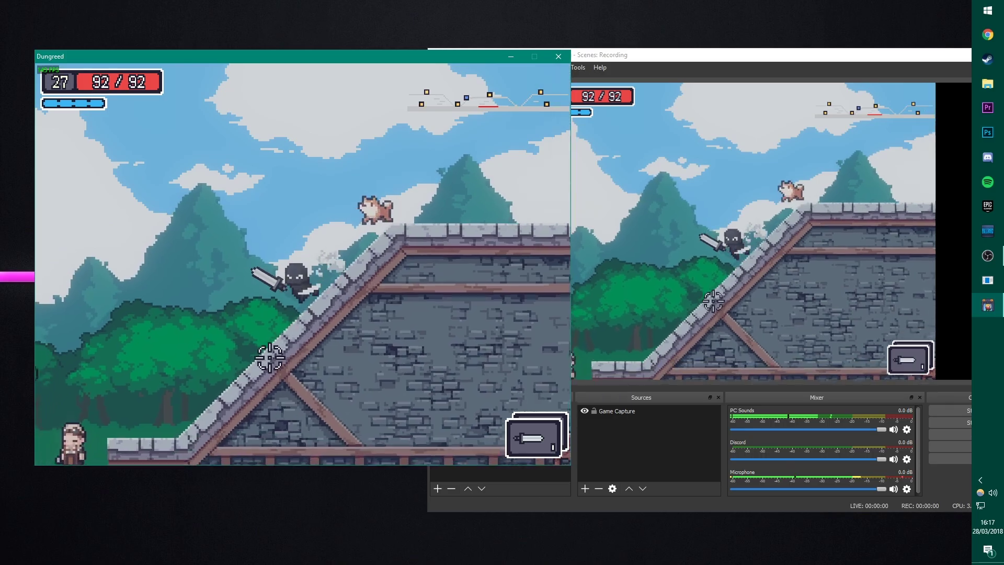
pyautogui.press('space')
pyautogui.press('d')
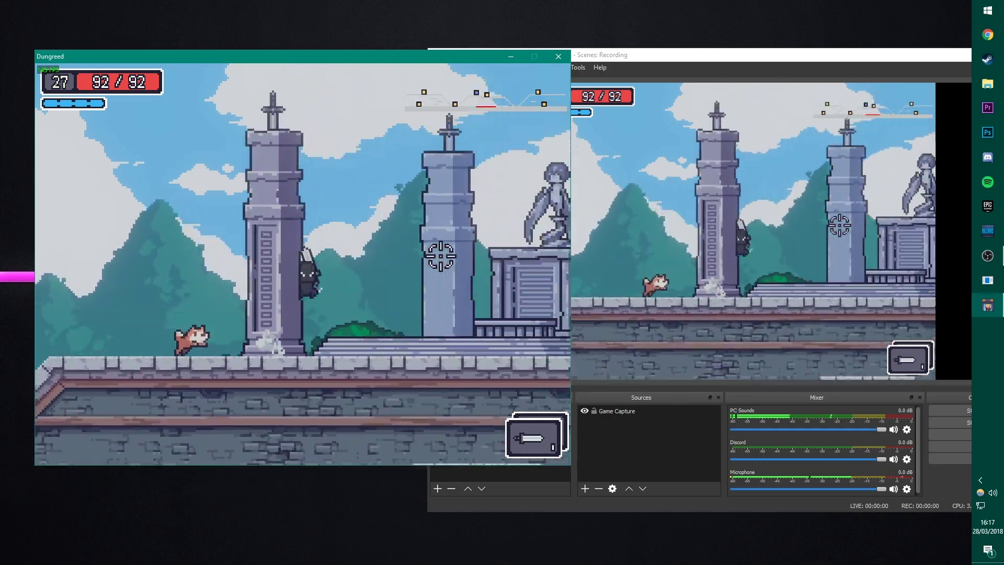
pyautogui.press('d')
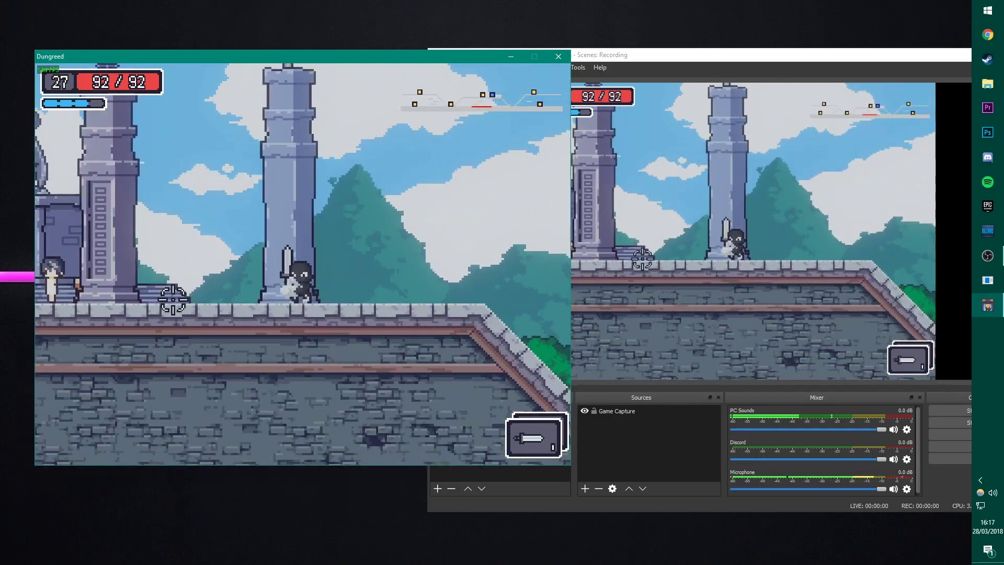
pyautogui.press('a')
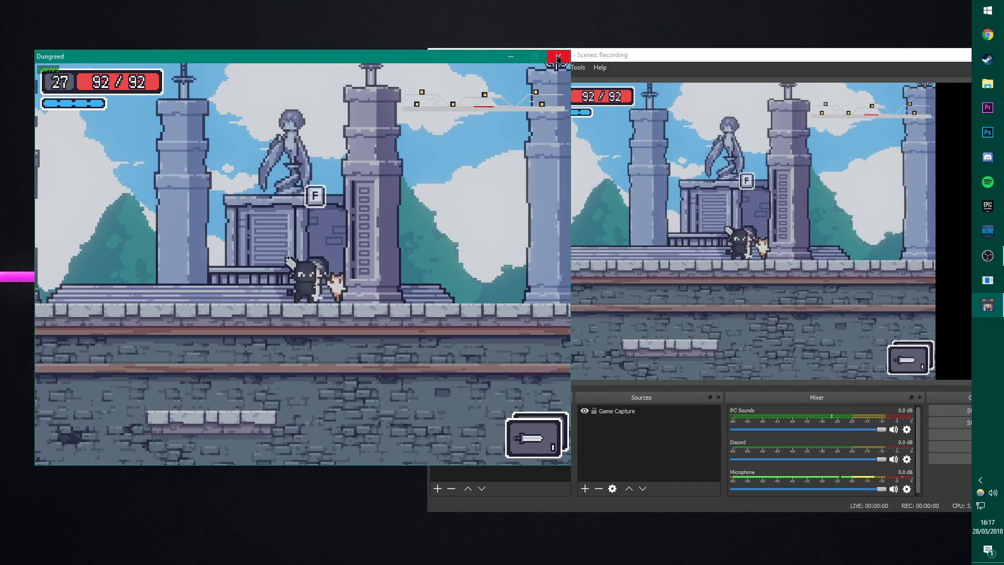
# Close Dungreed and move the OBS window toward the screen centre
pyautogui.click(558, 58)
pyautogui.click(600, 67)
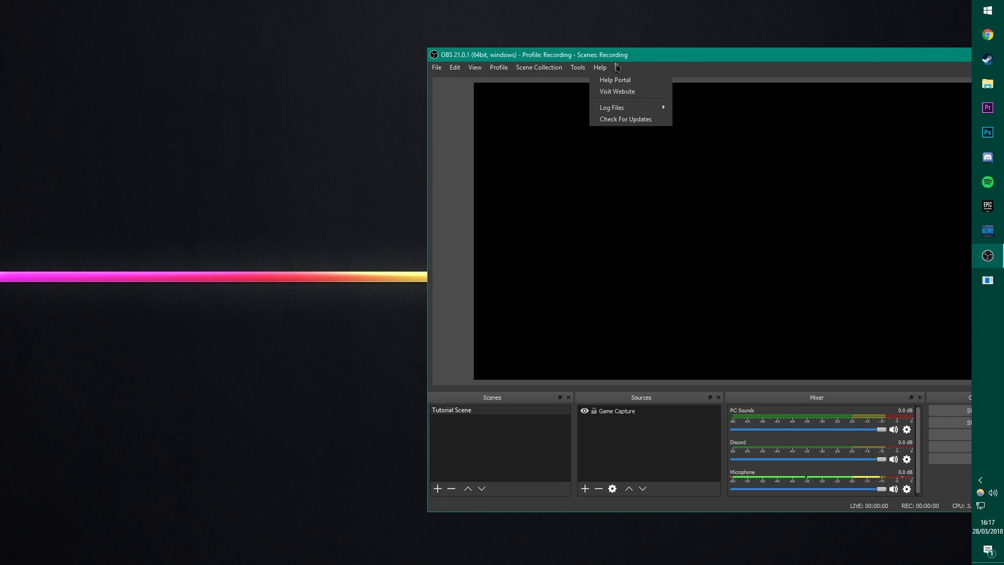
pyautogui.moveTo(664, 56); pyautogui.dragTo(428, 56)
# Check the Game Capture properties' Window list, leave no window selected, and close the dialog
pyautogui.rightClick(405, 411)
pyautogui.click(418, 401)
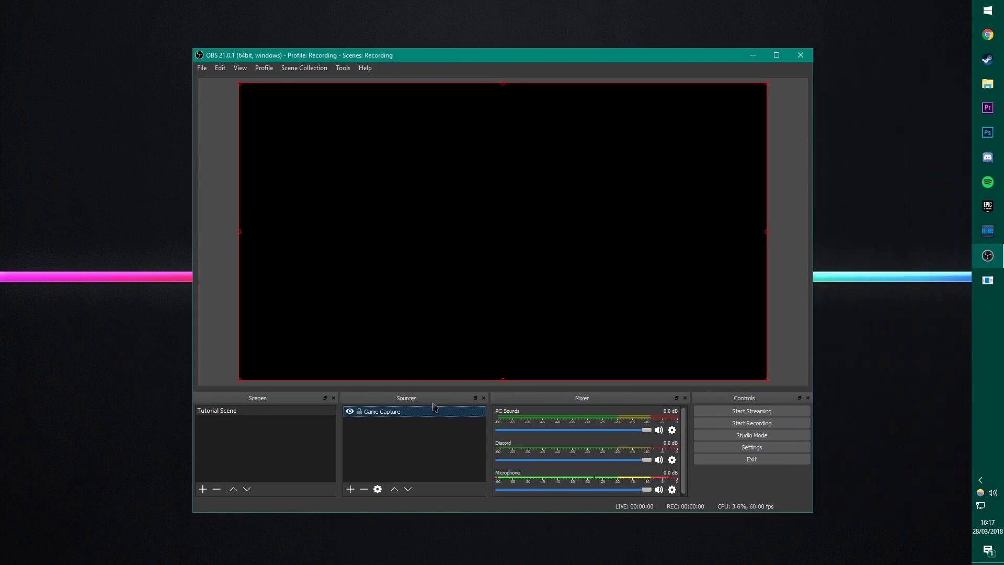
pyautogui.click(450, 337)
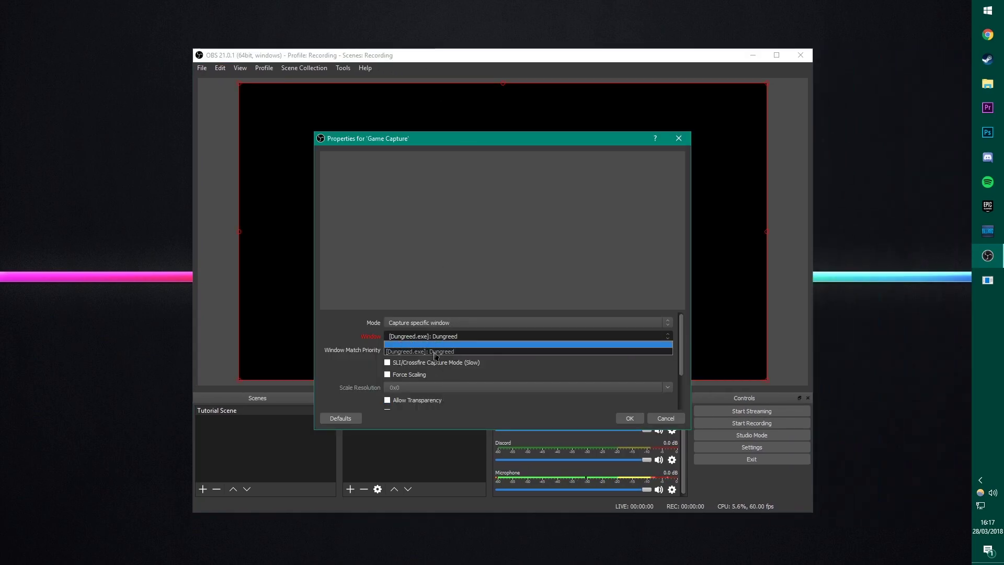
pyautogui.click(460, 344)
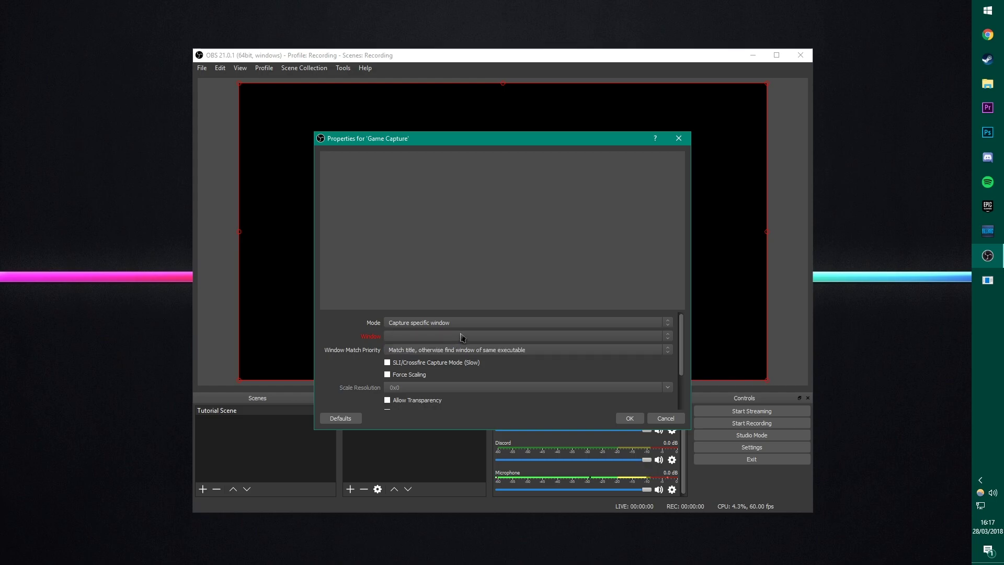
pyautogui.click(449, 337)
pyautogui.click(443, 346)
pyautogui.click(432, 335)
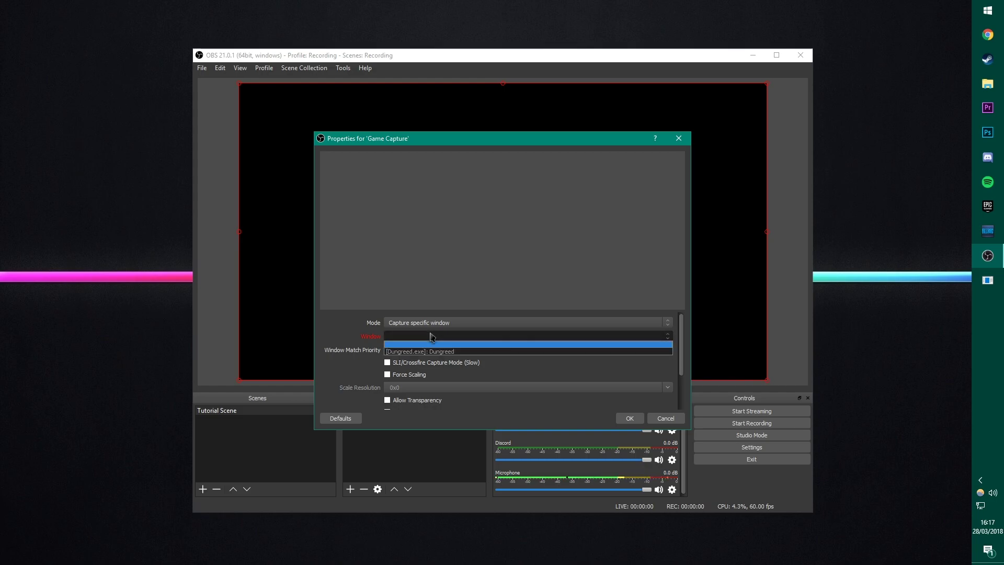
pyautogui.click(415, 337)
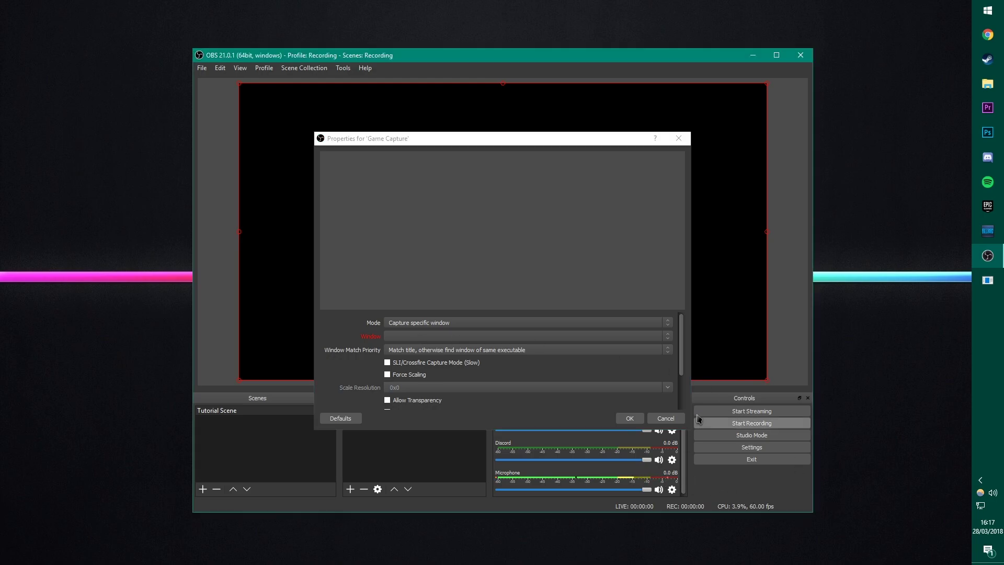
pyautogui.click(629, 418)
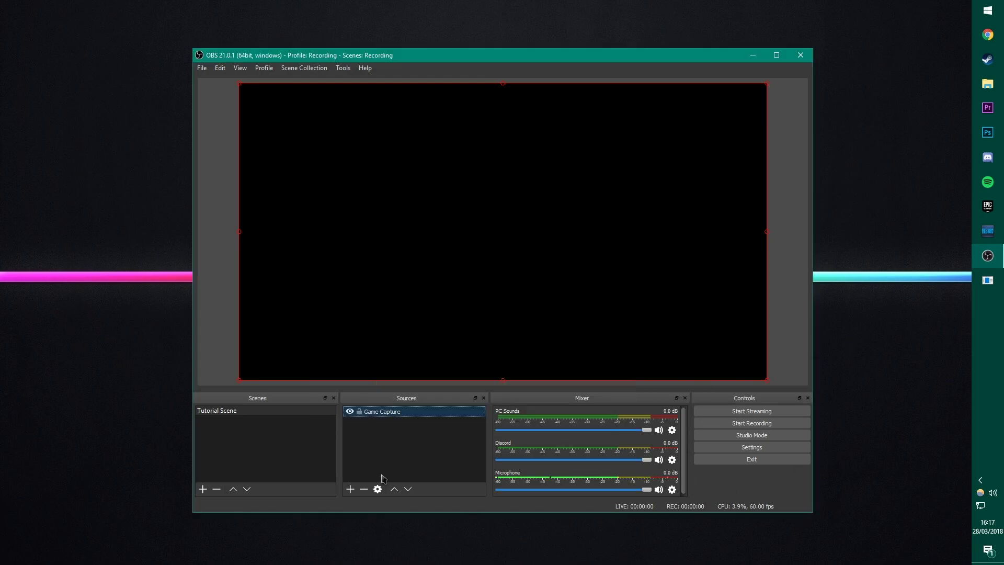
# Add a Display Capture source to the scene with its default settings
pyautogui.rightClick(422, 438)
pyautogui.moveTo(468, 446)
pyautogui.click(567, 448)
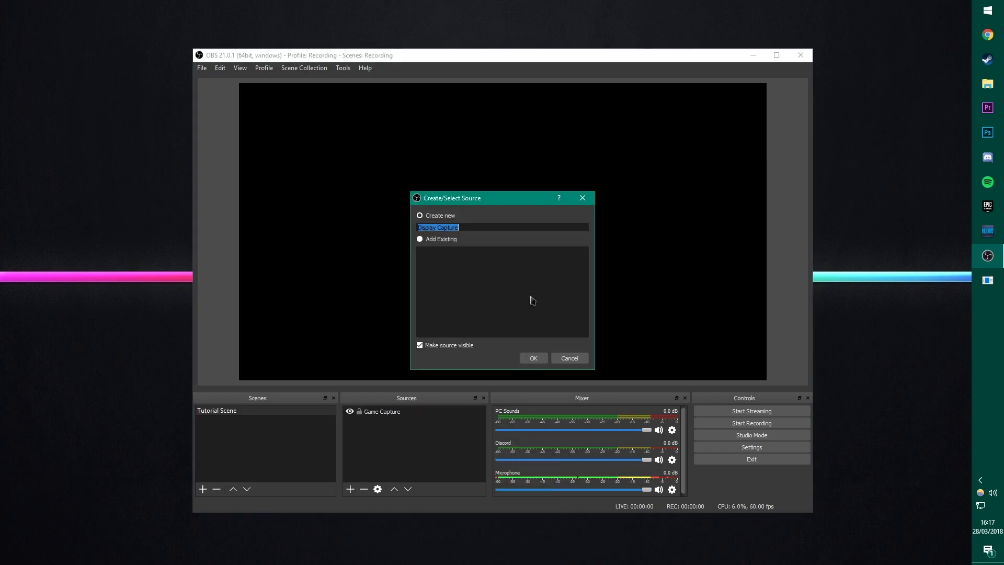
pyautogui.click(533, 358)
pyautogui.click(630, 418)
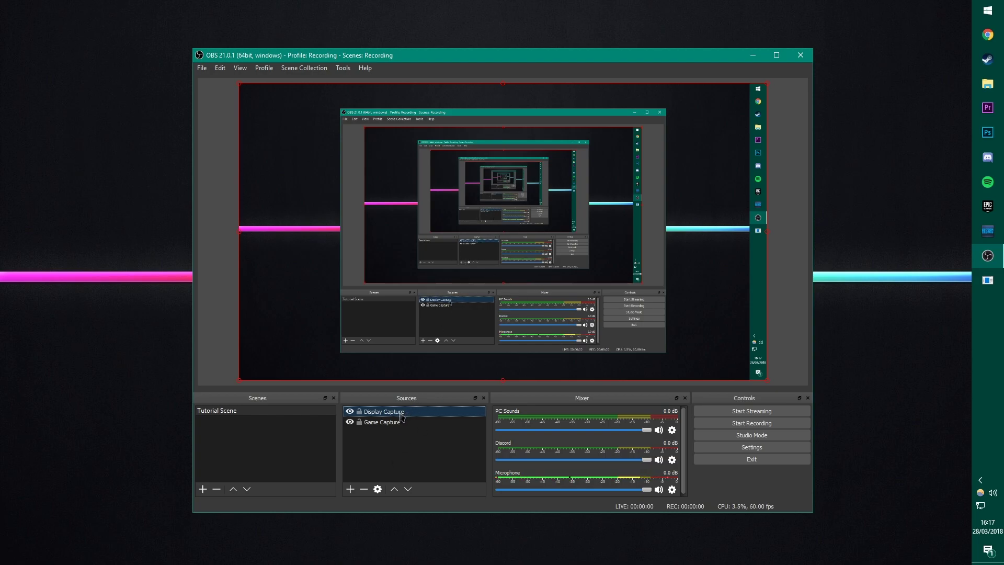
# Delete the Display Capture and Game Capture sources from Tutorial Scene
pyautogui.press('Delete')
pyautogui.click(539, 299)
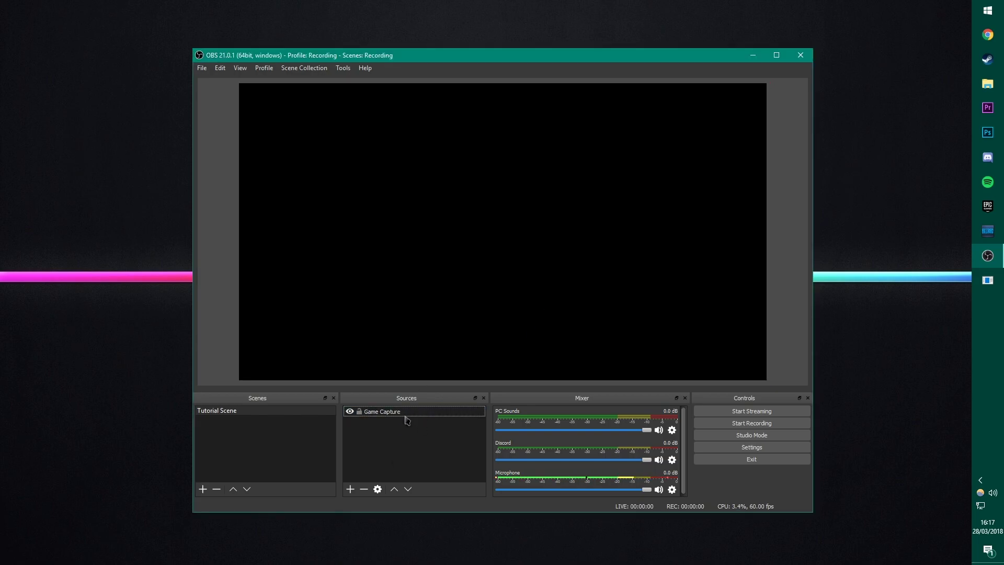
pyautogui.press('Delete')
pyautogui.click(537, 299)
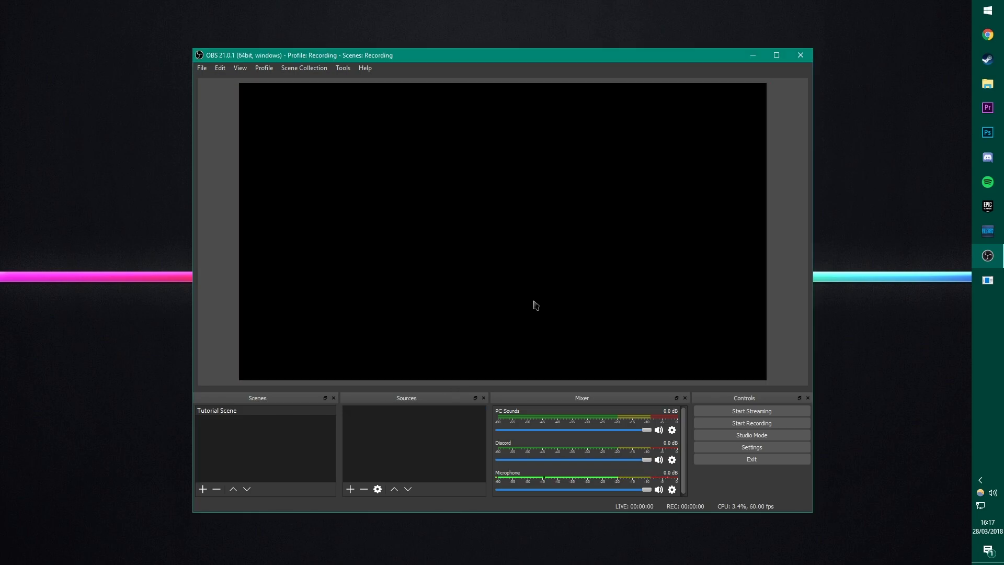